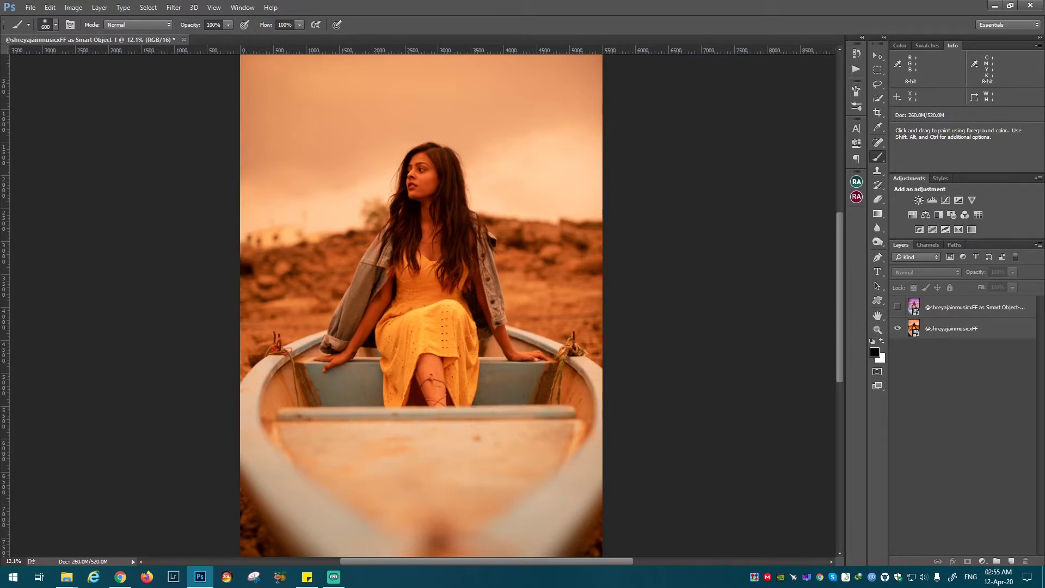
Step: Compare the pink-sky composite with the original, then open the bottom boat photo layer in Camera Raw
left_click(897, 306)
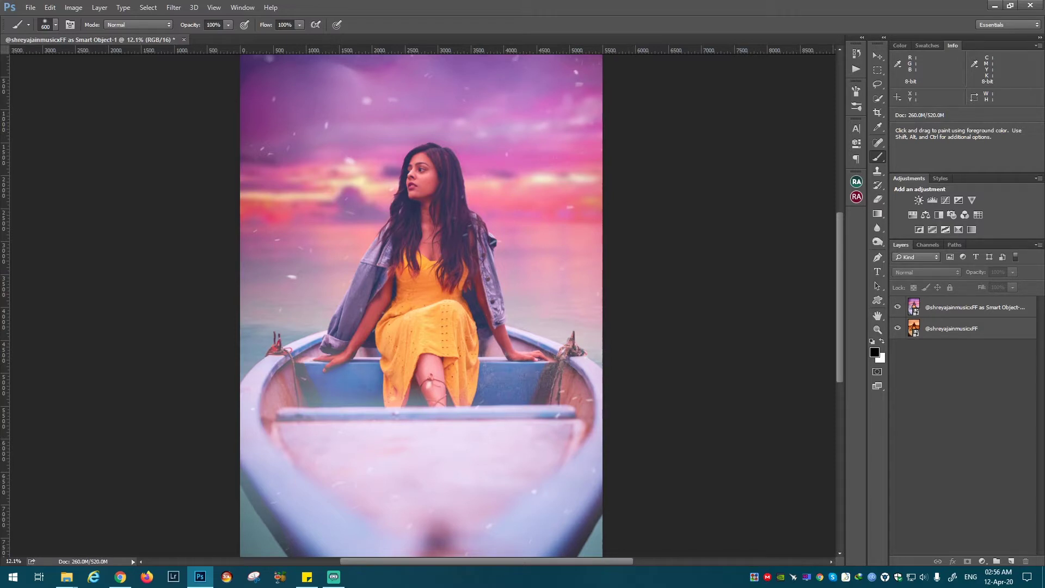
left_click(897, 306)
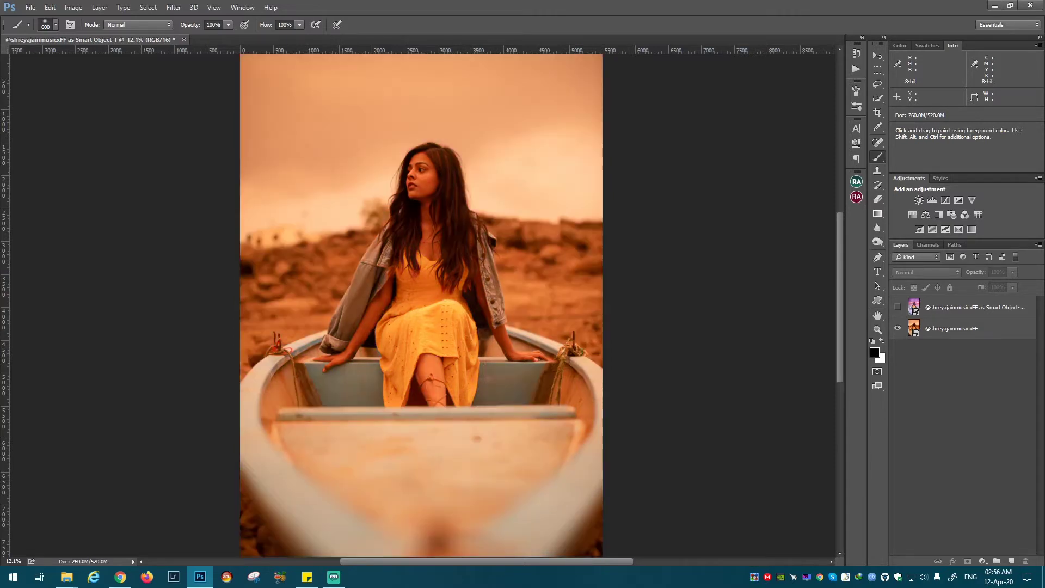
left_click(958, 328)
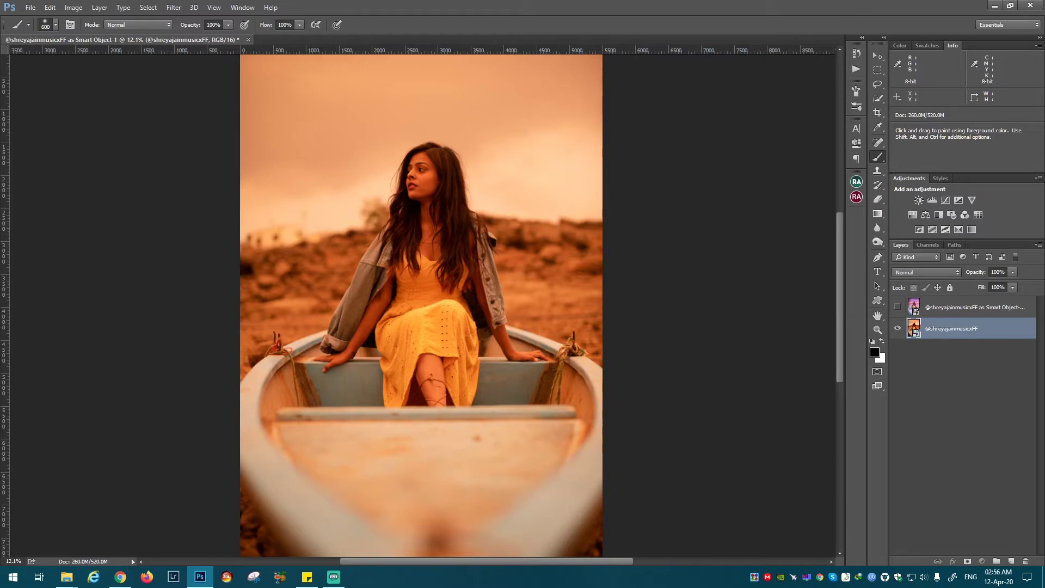
key("ctrl+shift+a")
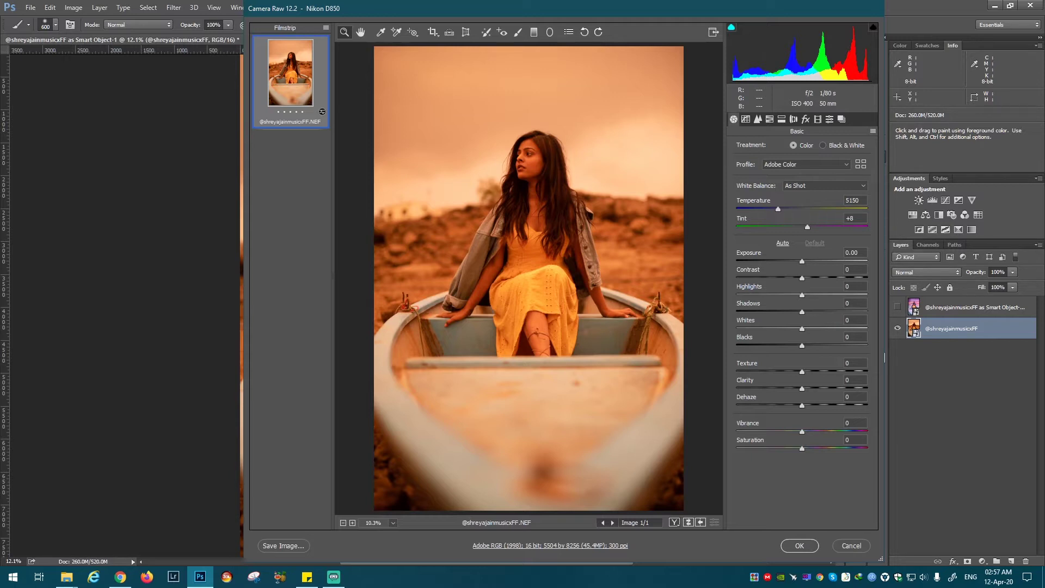
Step: Set Temperature to 3450, then sample white balance from a neutral spot in the photo
type("3450")
key("Return")
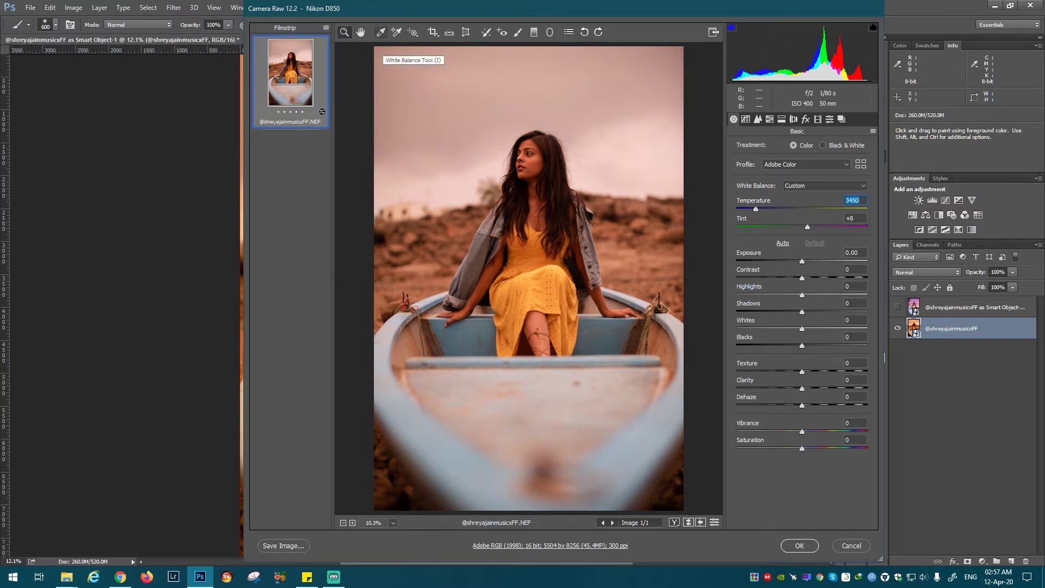
left_click(381, 32)
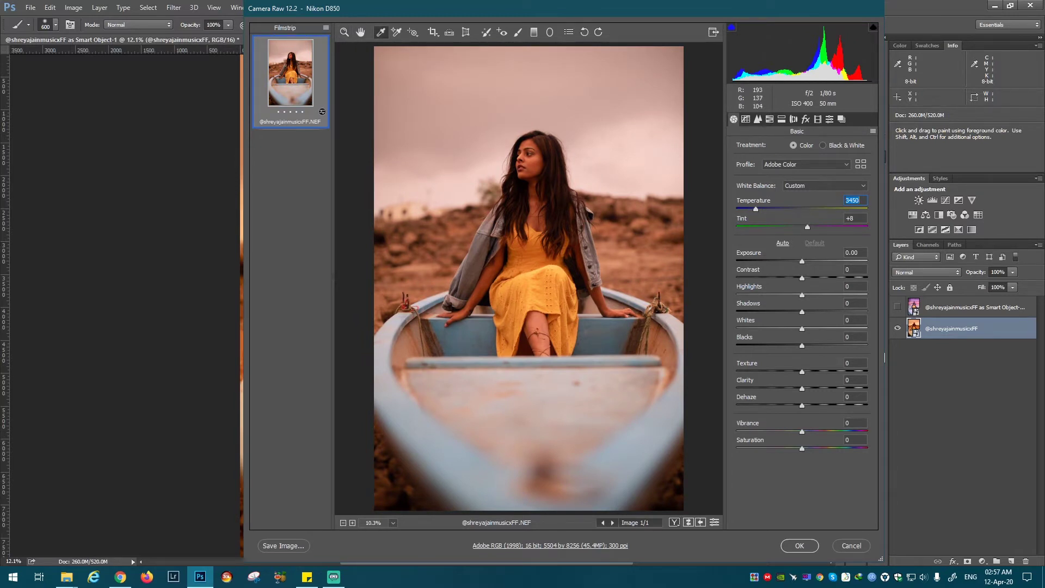
left_click(626, 239)
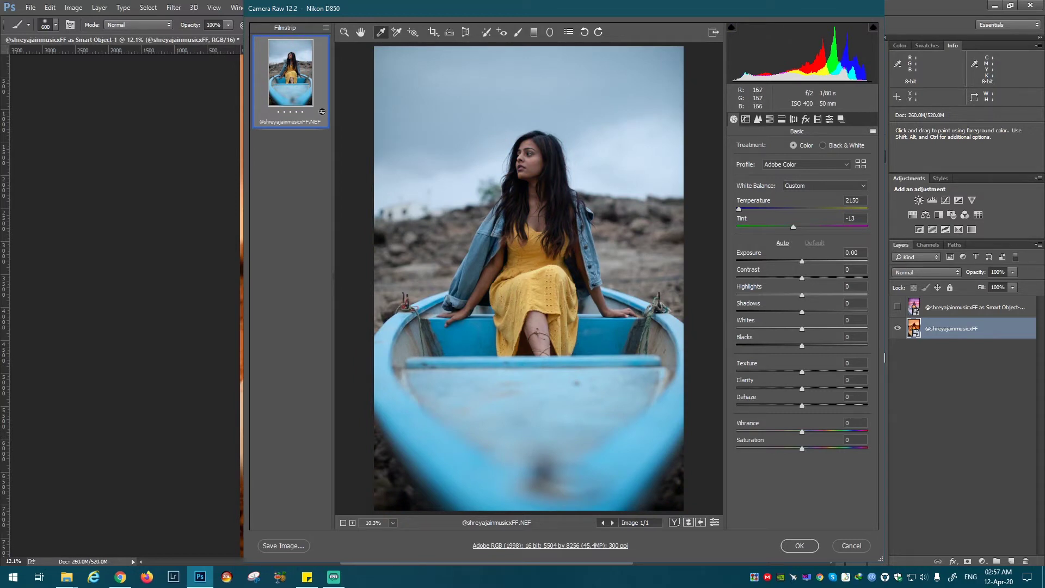
Step: Fine-tune white balance to Temperature 2400 and Tint -11
left_click_drag(738, 209, 741, 210)
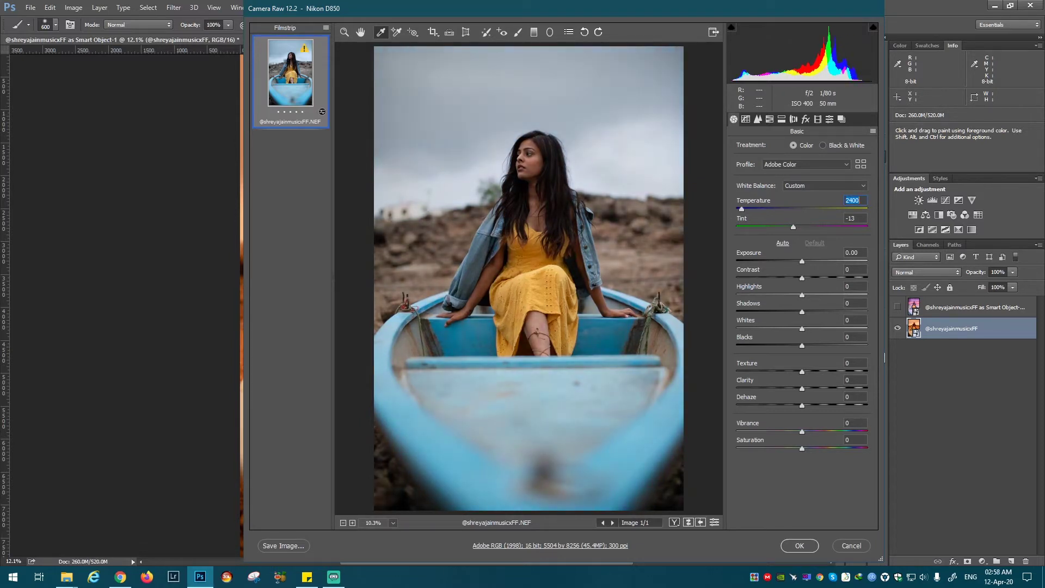
key("Up")
key("Tab")
key("Up")
key("Up")
key("Up")
key("Up")
key("Up")
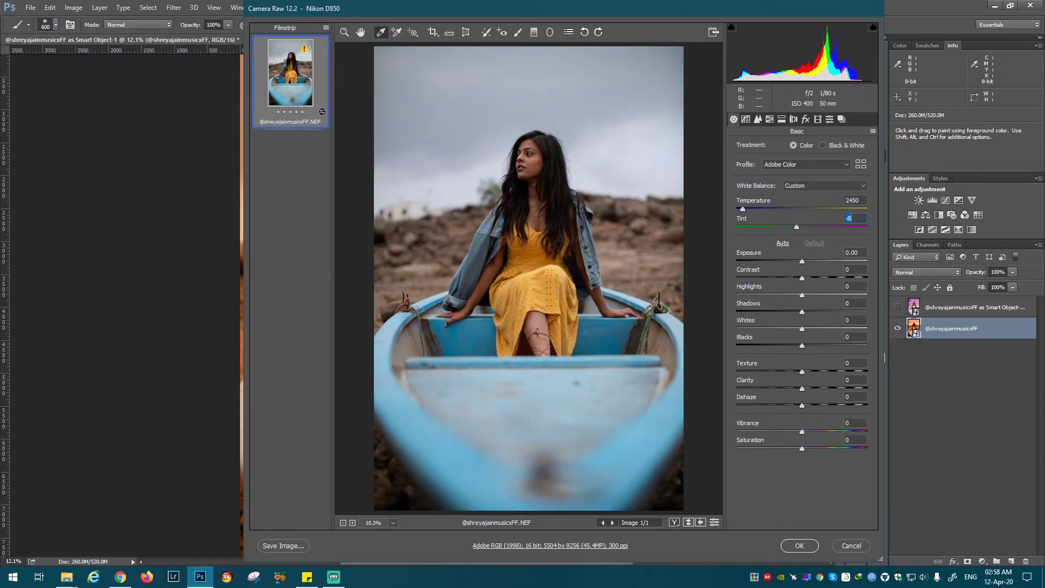
key("Down")
key("Down")
key("Down")
key("shift+Tab")
key("Down")
Step: Set Exposure to +0.15, Contrast to +8 and Highlights to -53
key("Tab")
key("Tab")
key("Up")
key("Up")
key("Up")
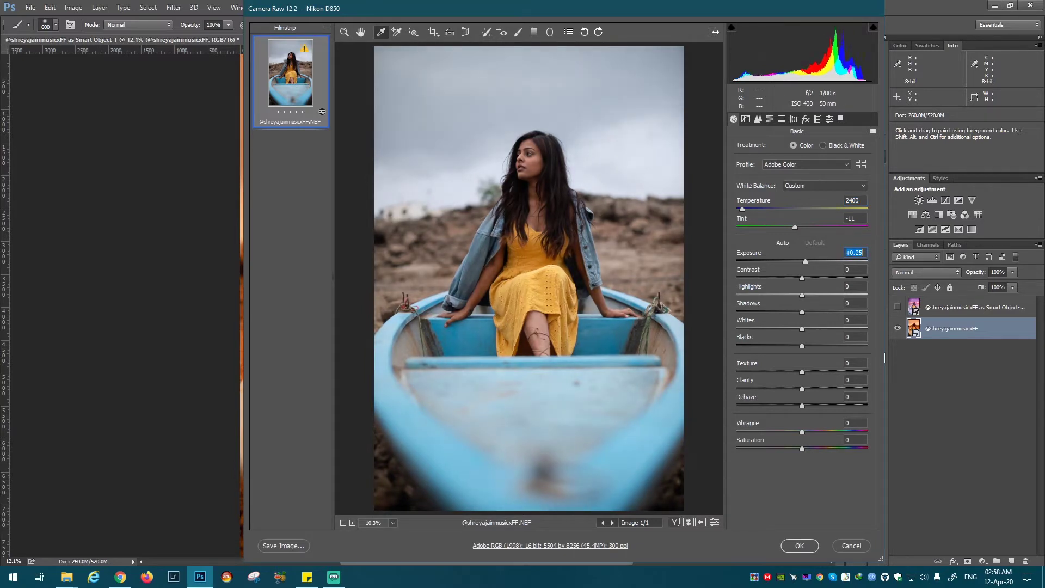
key("Down")
key("Down")
key("Tab")
Step: Set Shadows to +18, Whites to +14 and deepen the Blacks to -10
key("Up")
key("Up")
key("Up")
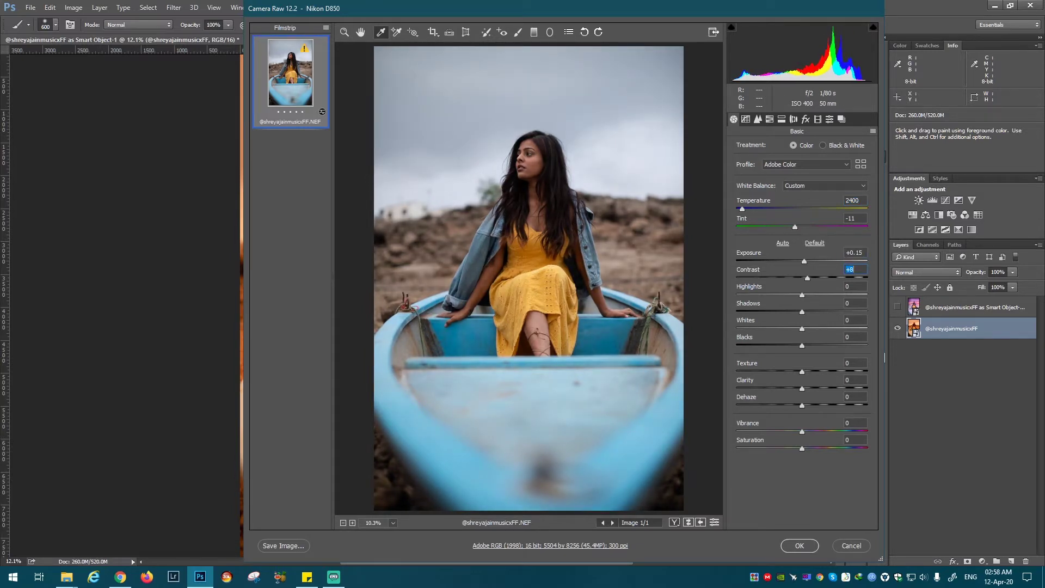
key("Tab")
key("shift+Down")
key("shift+Down")
key("shift+Down")
key("Down")
key("Down")
key("Down")
key("shift+Down")
key("Tab")
key("shift+Up")
key("shift+Up")
key("Up")
key("Up")
key("Up")
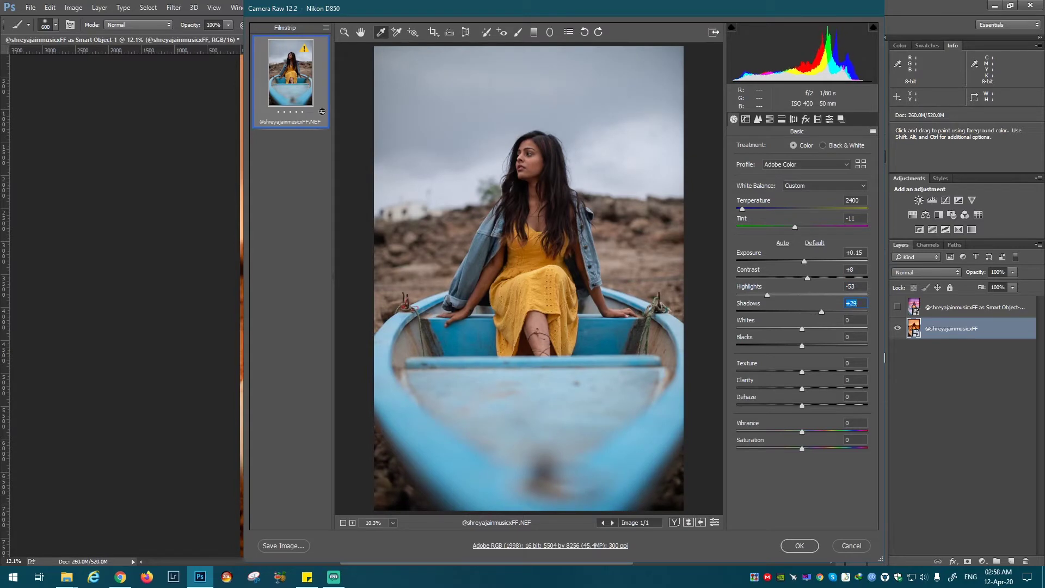
key("Down")
key("Down")
key("Down")
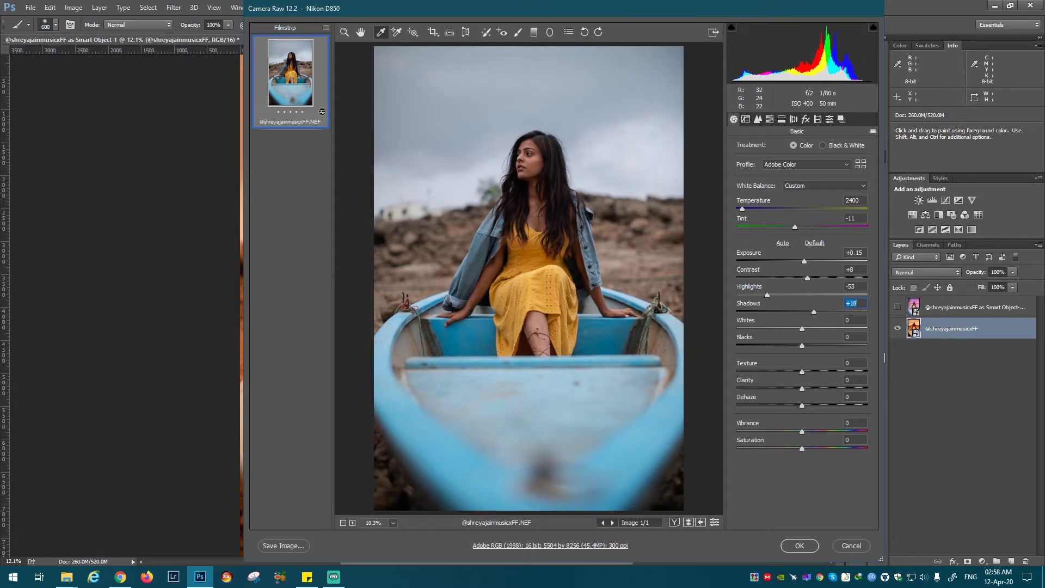
key("Tab")
key("shift+Up")
key("Up")
key("Up")
key("Up")
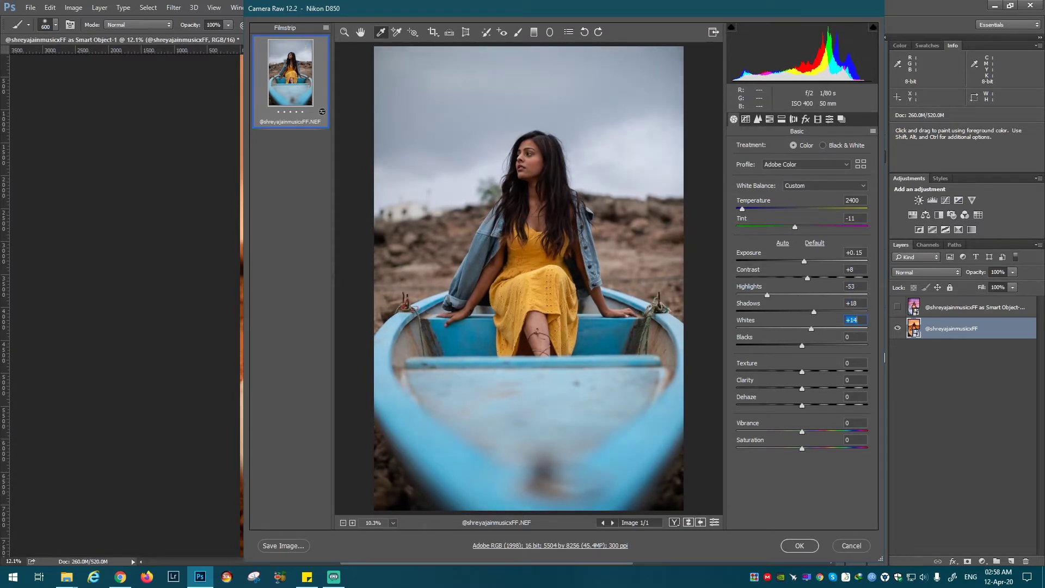
key("Tab")
key("Down")
key("Down")
key("Down")
key("Down")
key("Down")
key("Down")
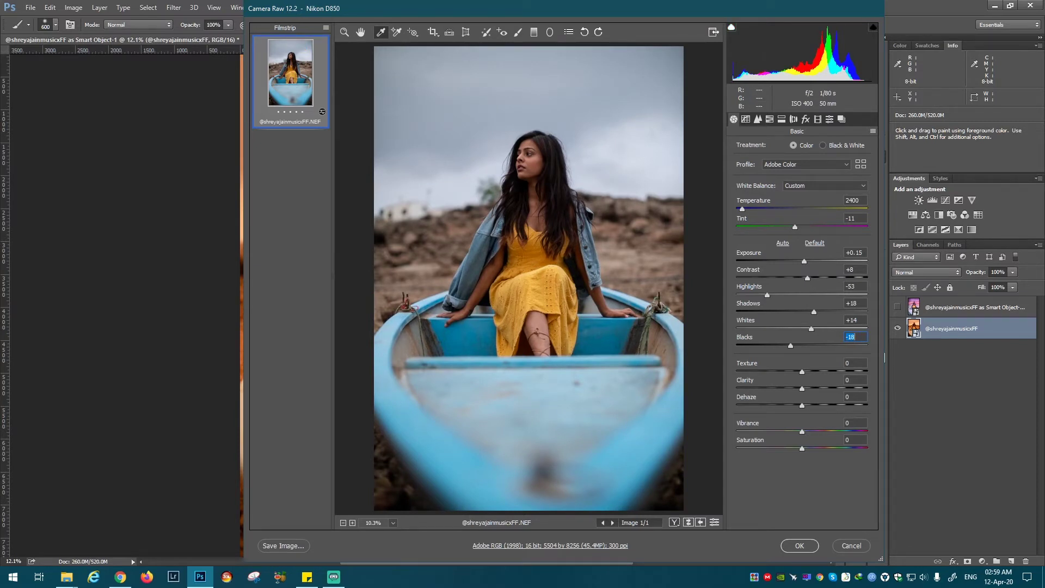
Step: Set Tone Curve Highlights to -22 and Lights to +17, then apply the Camera Raw edits
key("ctrl+alt+2")
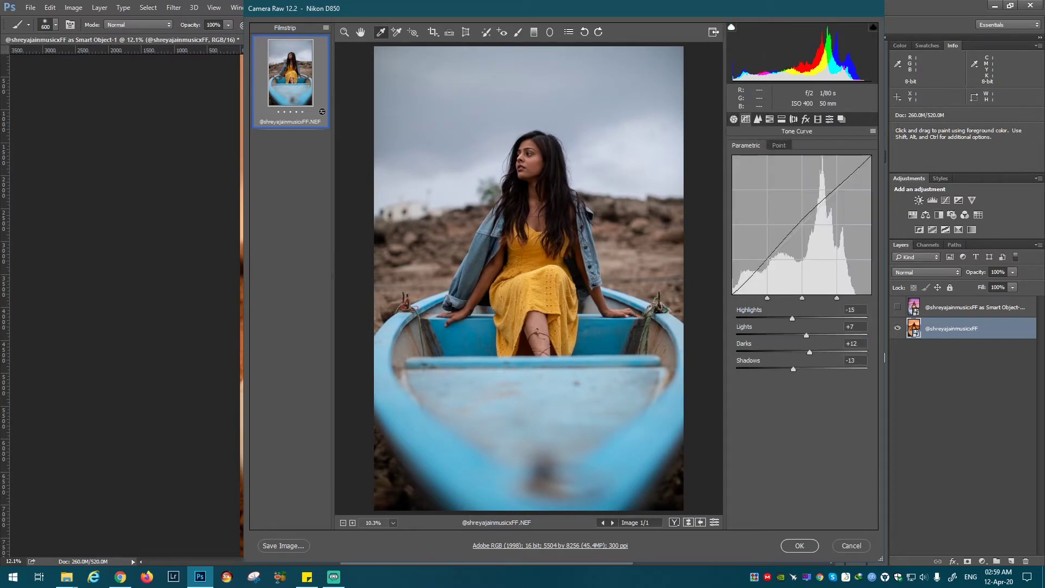
key("Tab")
key("Down")
key("Down")
key("Down")
key("Down")
key("Down")
key("Down")
key("Down")
key("Tab")
key("Up")
key("Up")
key("Up")
key("Up")
key("Up")
key("Up")
key("Up")
key("Up")
key("Up")
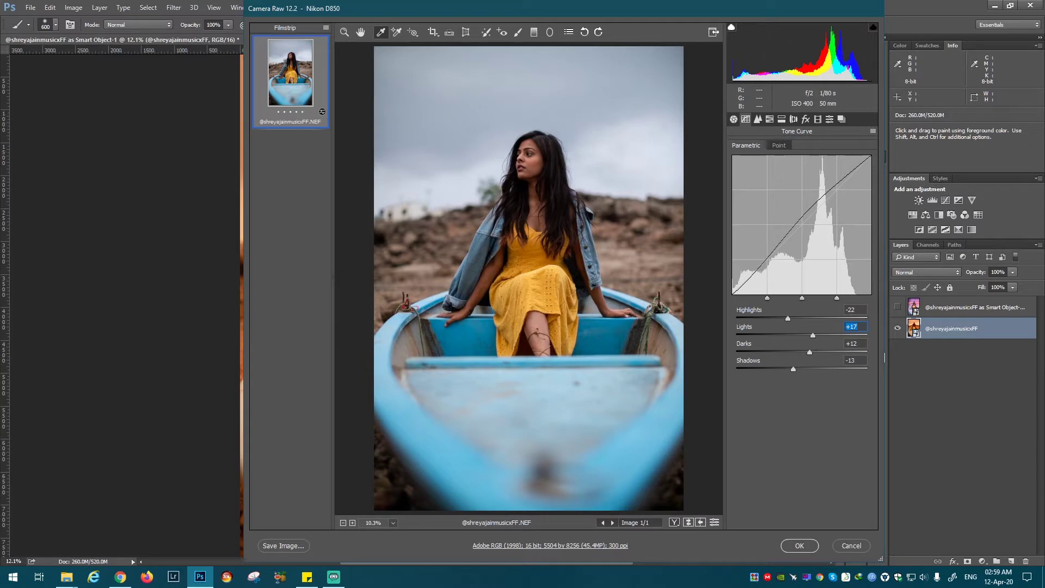
left_click(799, 546)
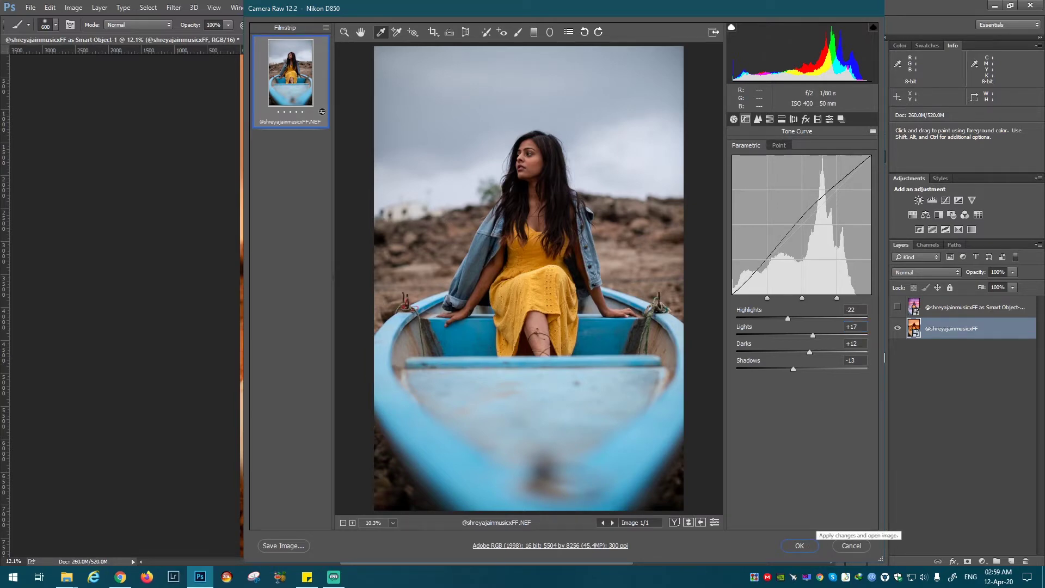
left_click(799, 546)
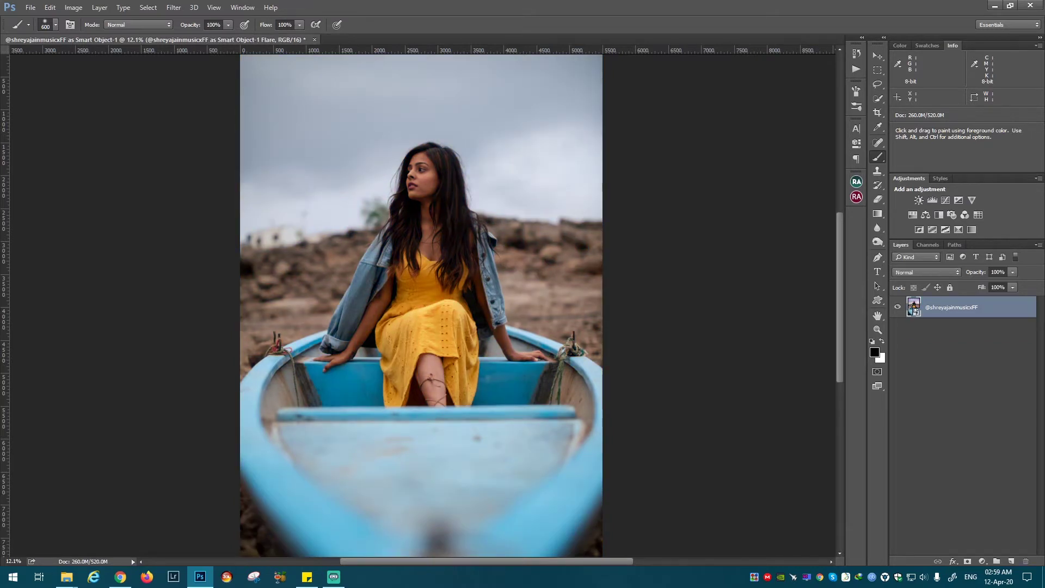
Step: Rasterize the color-graded boat photo layer from its Layers panel context menu
right_click(941, 306)
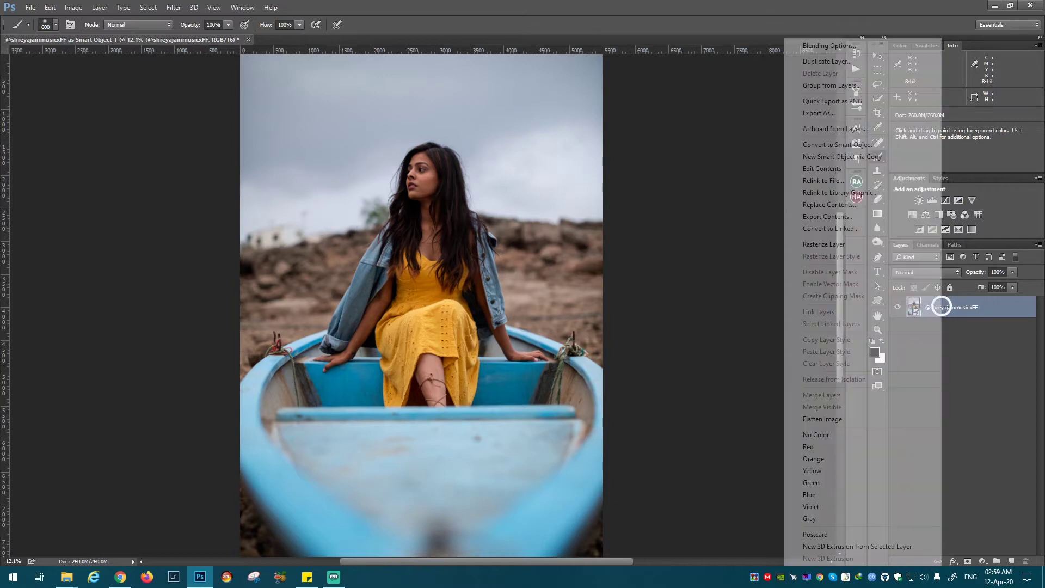
left_click(824, 244)
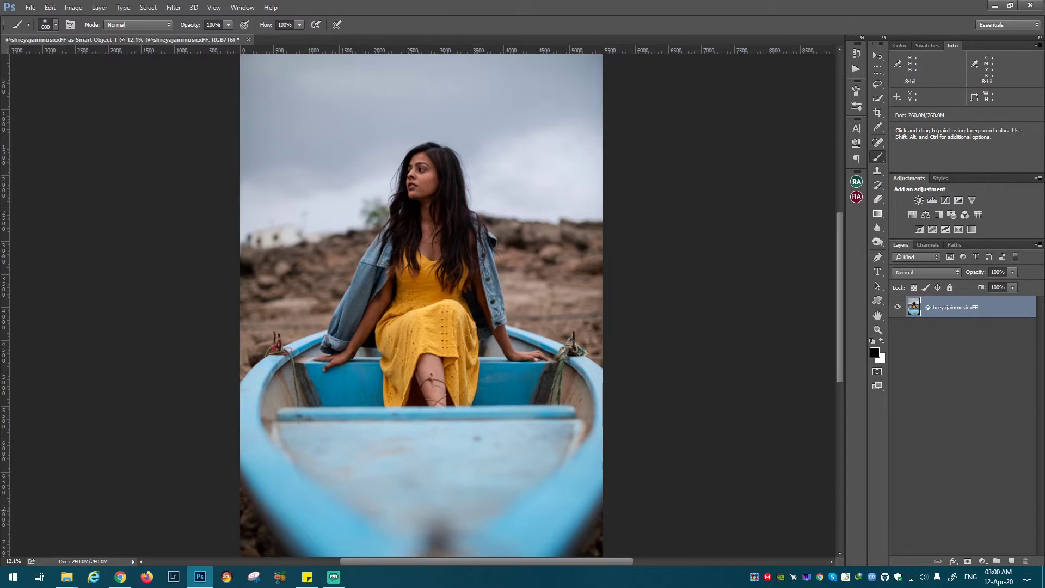
Step: Preview the pink sunset sea image from Pictures, close it, and switch to Chrome
left_click(66, 577)
left_click(47, 532)
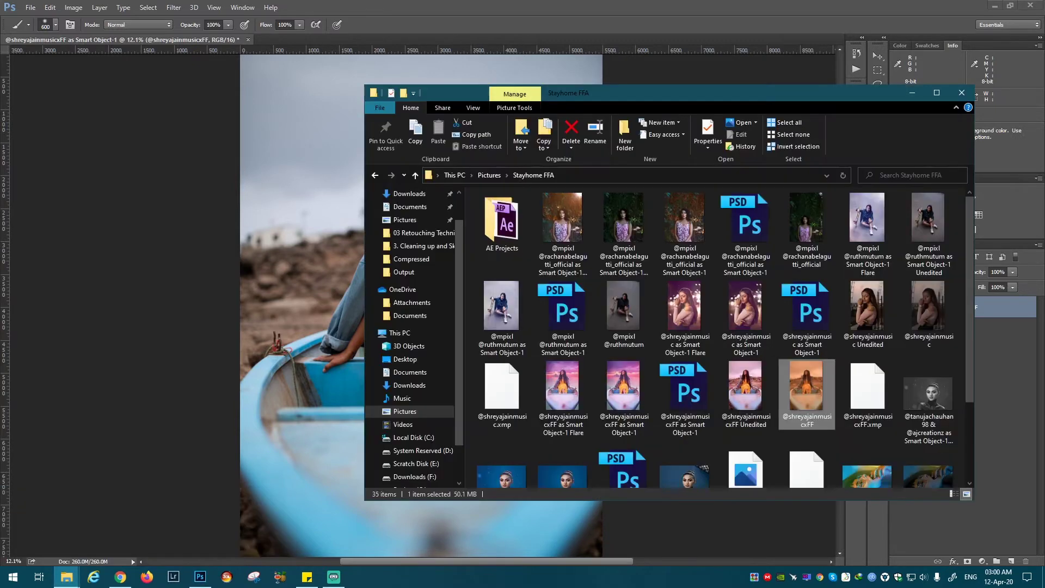
left_click(414, 174)
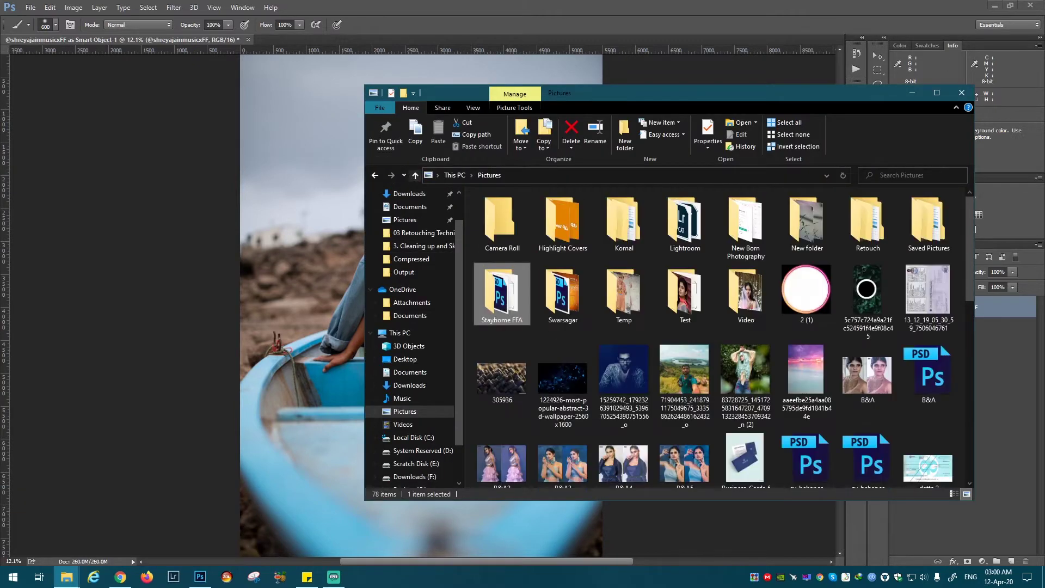
double_click(803, 367)
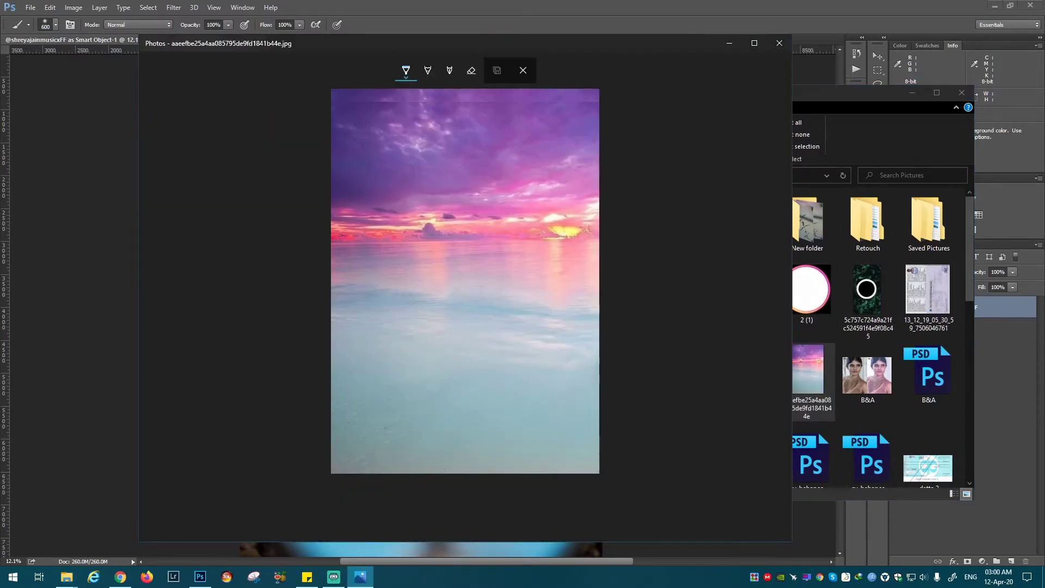
left_click(523, 70)
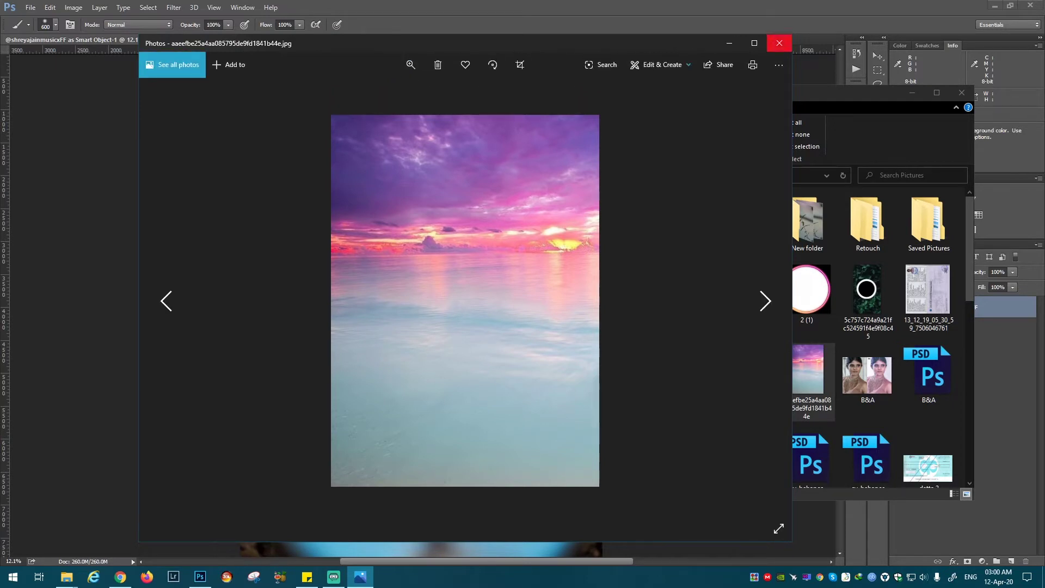
left_click(779, 43)
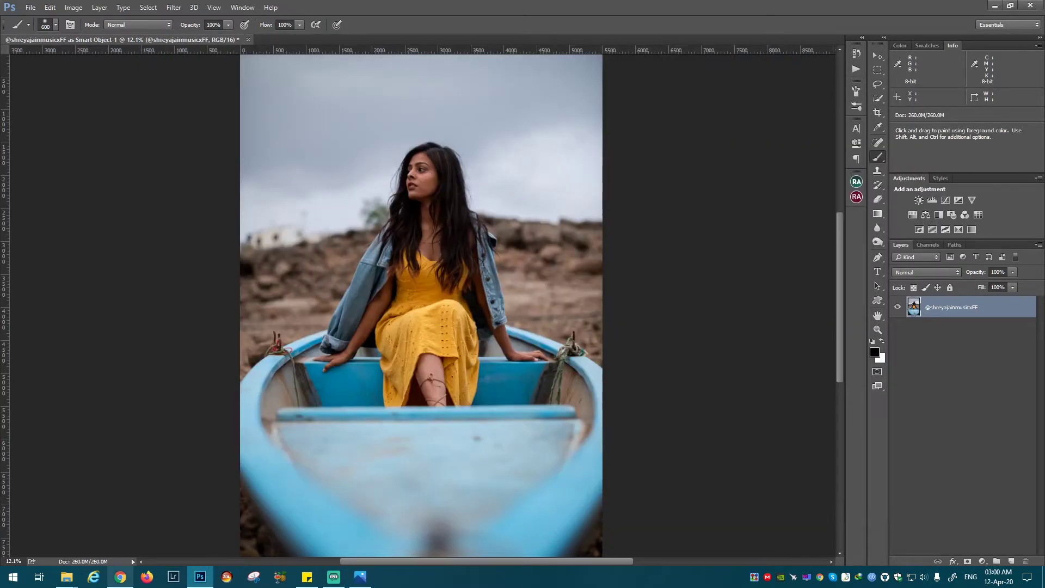
left_click(121, 576)
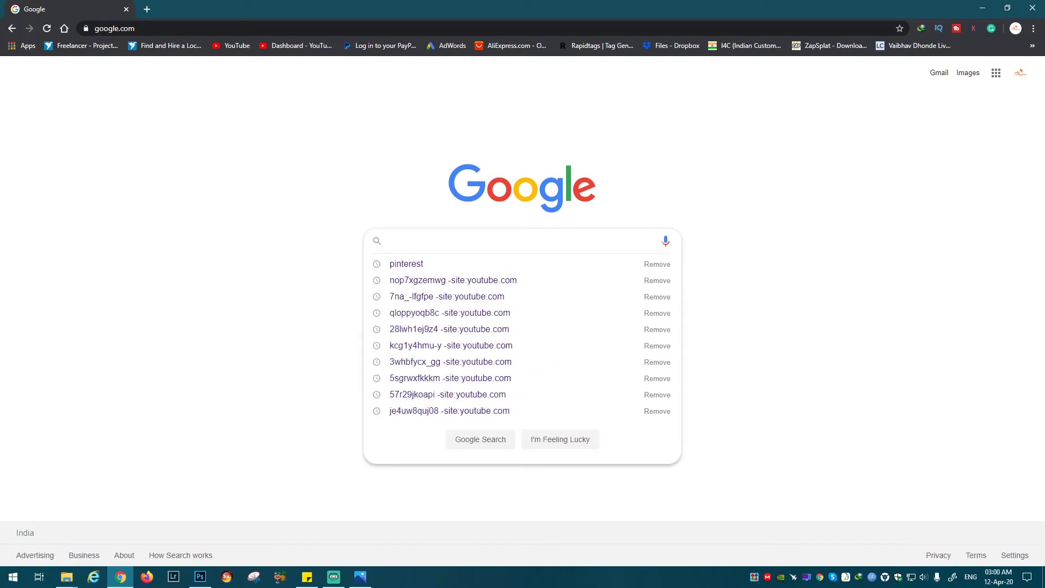
Step: Search Google Images for 'sunset at sea'
type("sunse")
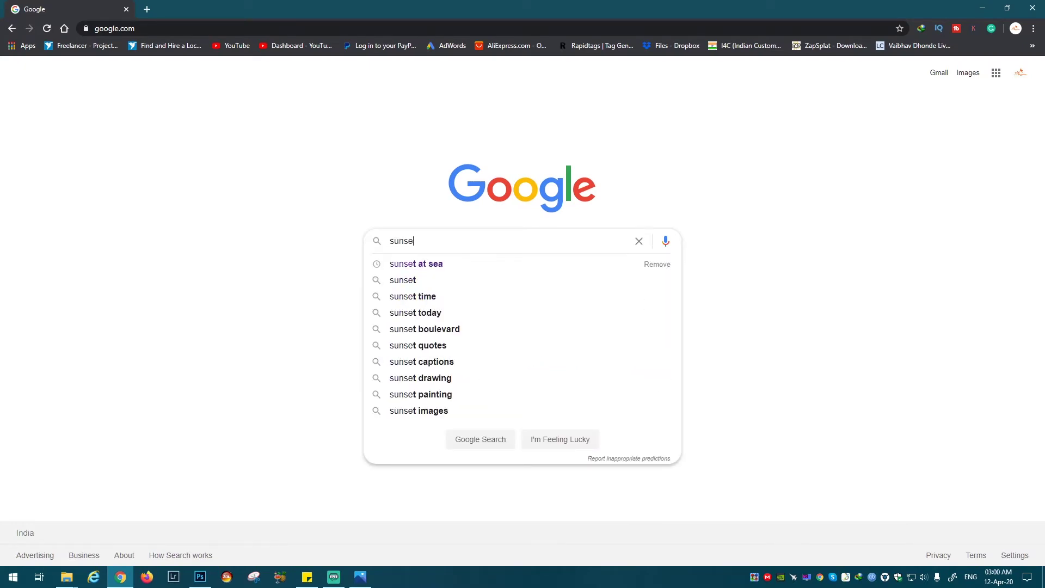
type("t")
key("Down")
key("Return")
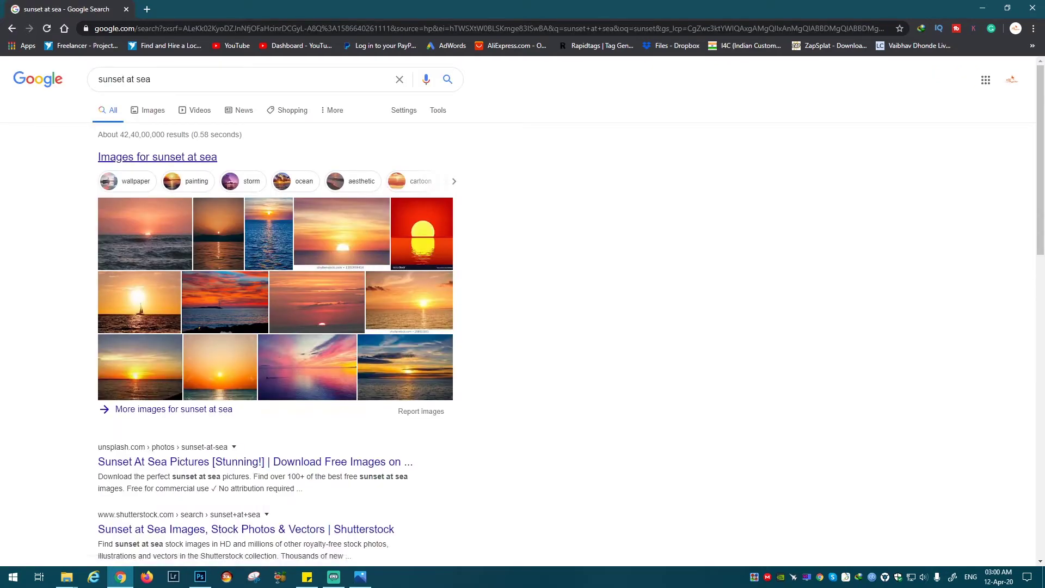
left_click(153, 110)
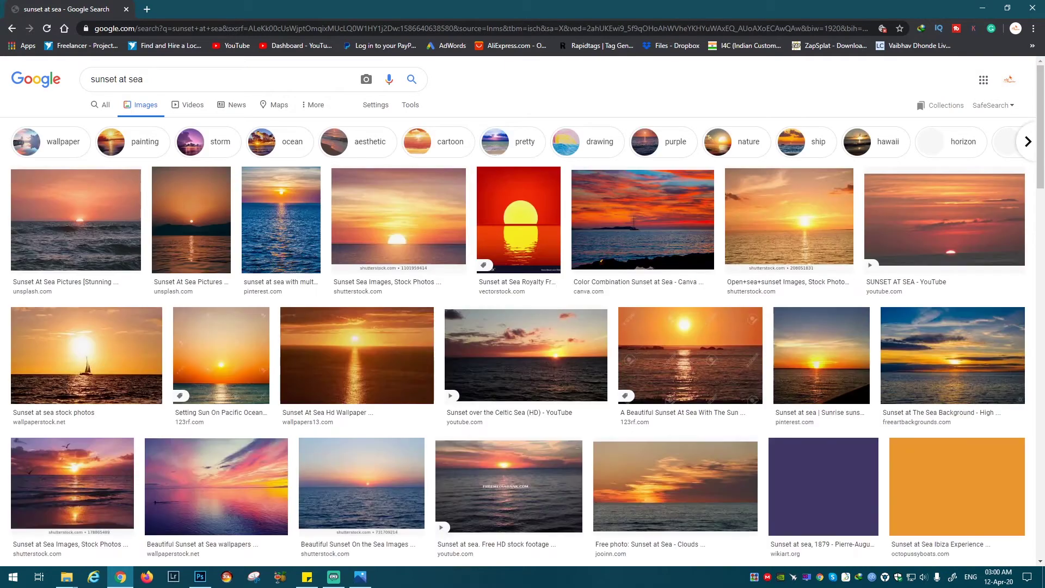
Step: Preview the Beautiful Sunset at Sea wallpaper, then return to the Photoshop document
scroll(522, 310, "down", 2)
scroll(525, 272, "down", 2)
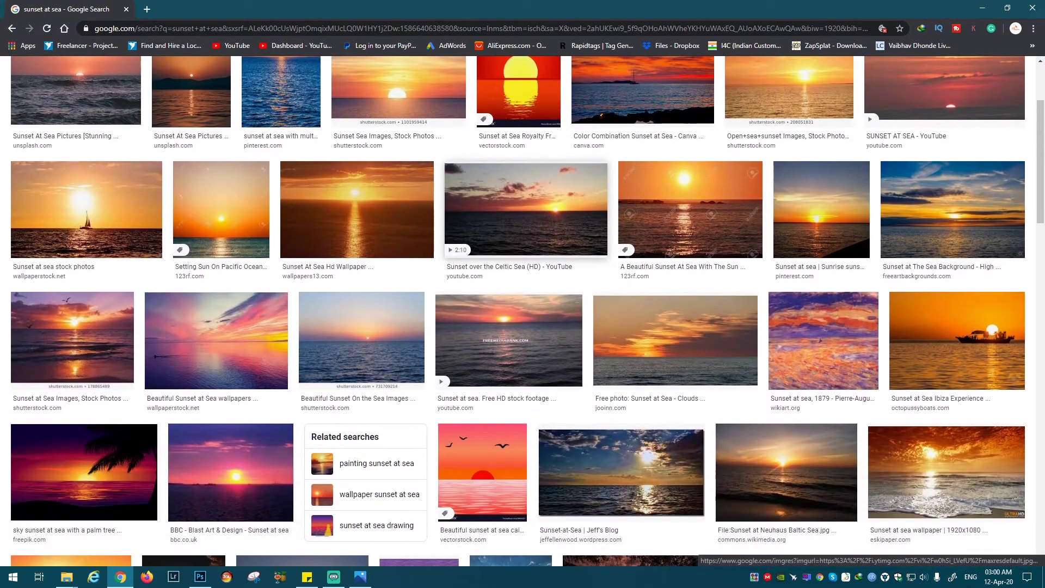
scroll(525, 272, "down", 2)
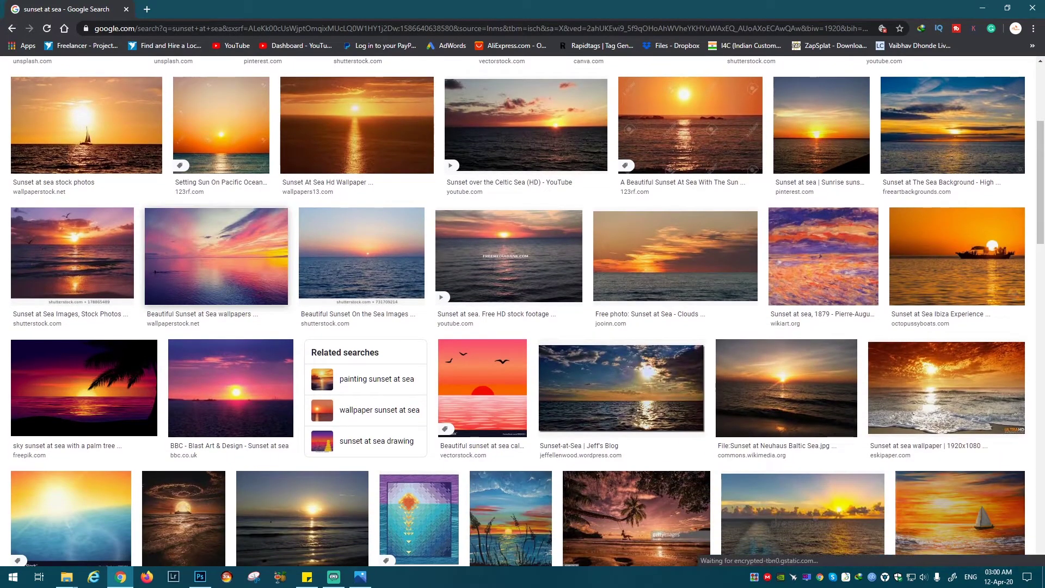
left_click(216, 256)
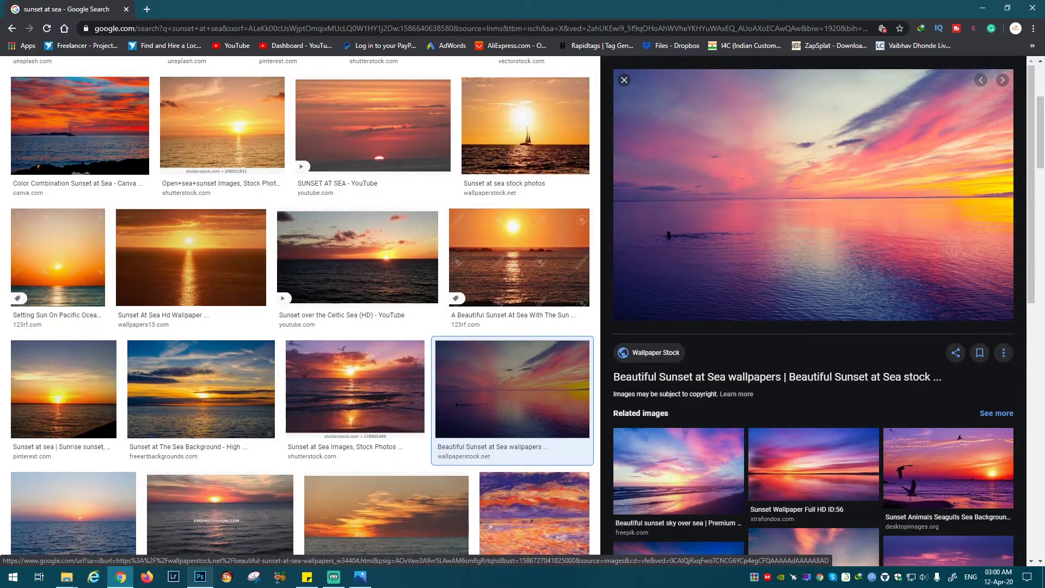
left_click(200, 577)
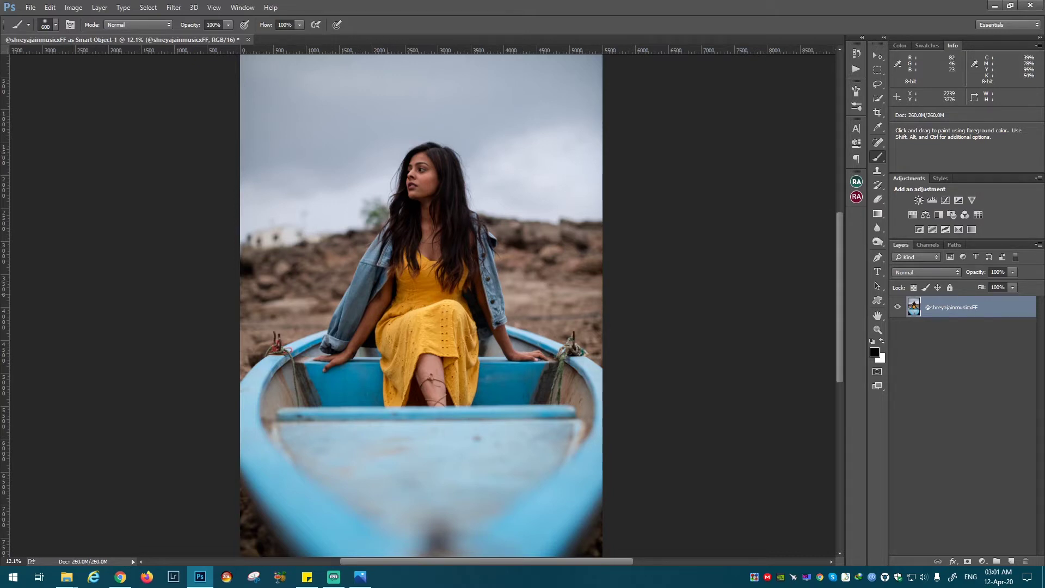
Step: Check the saved sunset image, close it, and compare against the search results and Photoshop
left_click(360, 576)
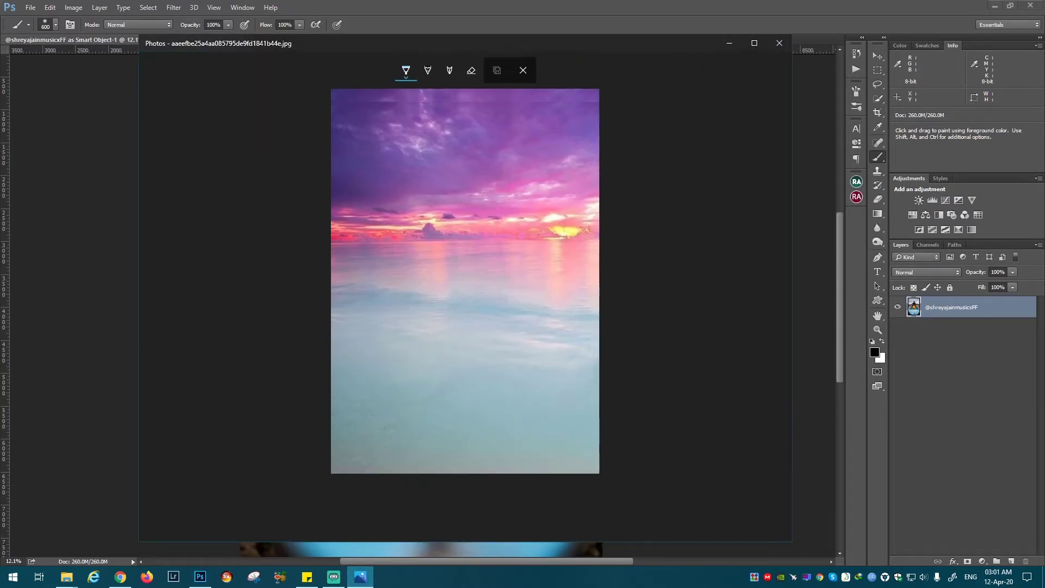
left_click(778, 43)
left_click(120, 577)
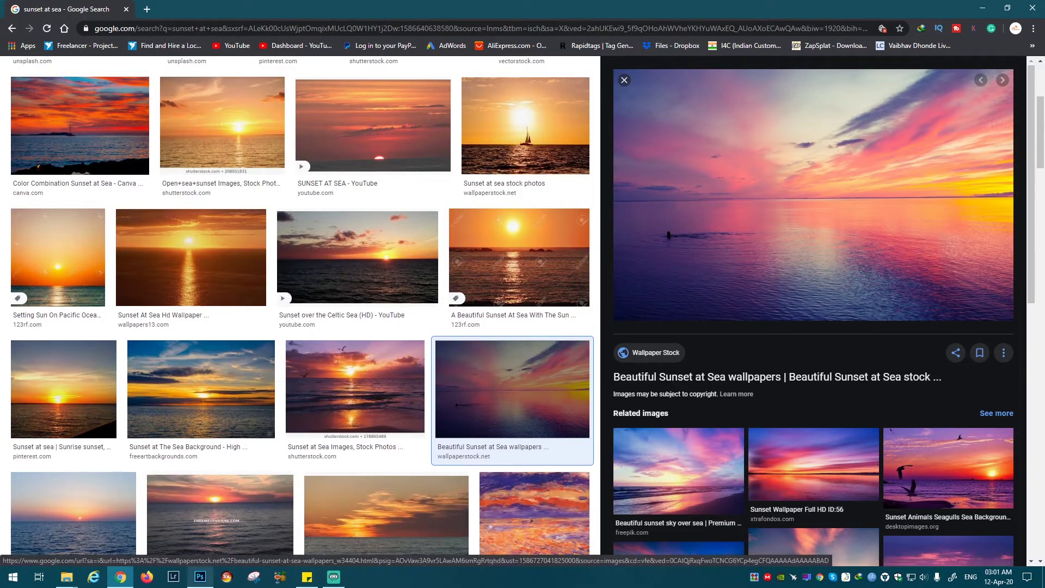
left_click(199, 577)
left_click(121, 577)
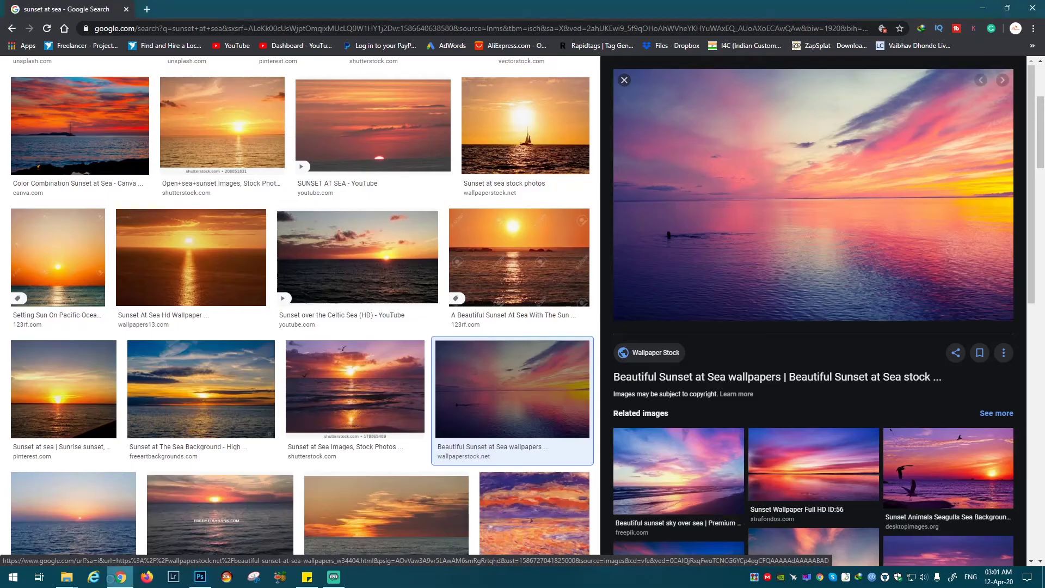
Step: Preview the purple sunset jpg in Pictures, then drag it onto Photoshop
mouse_move(67, 577)
left_click(48, 522)
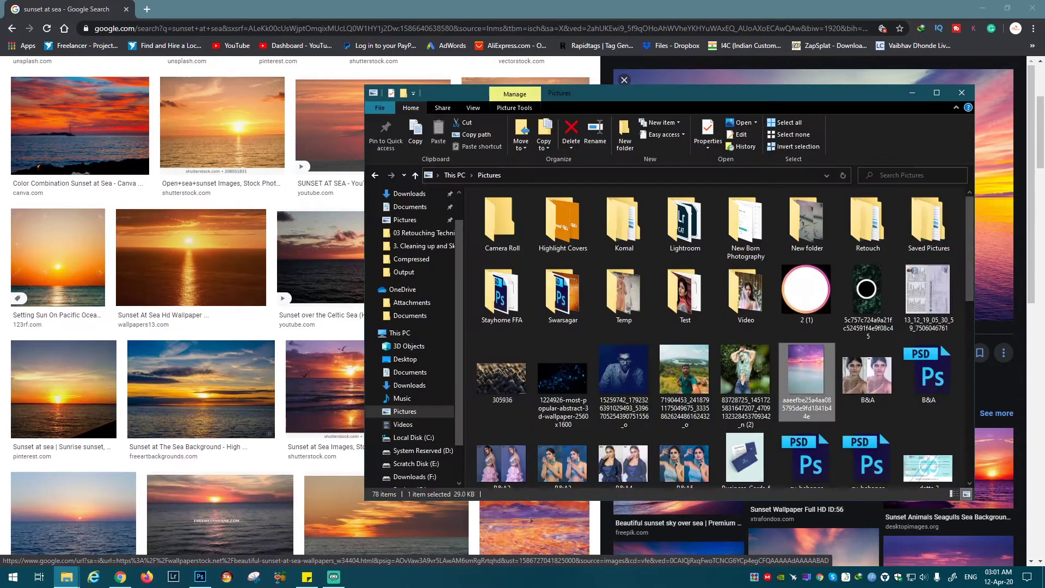
double_click(803, 367)
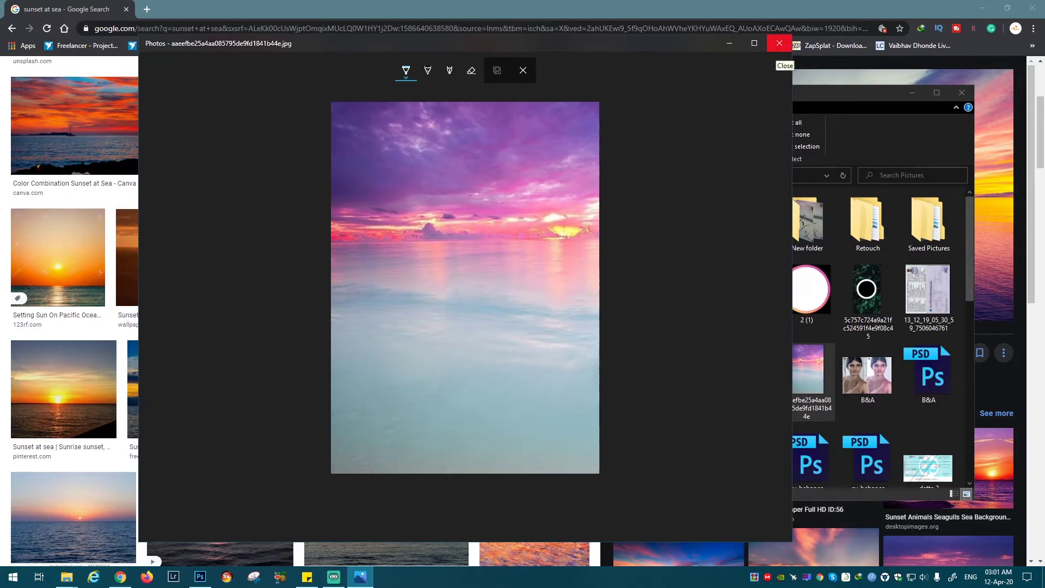
left_click(779, 43)
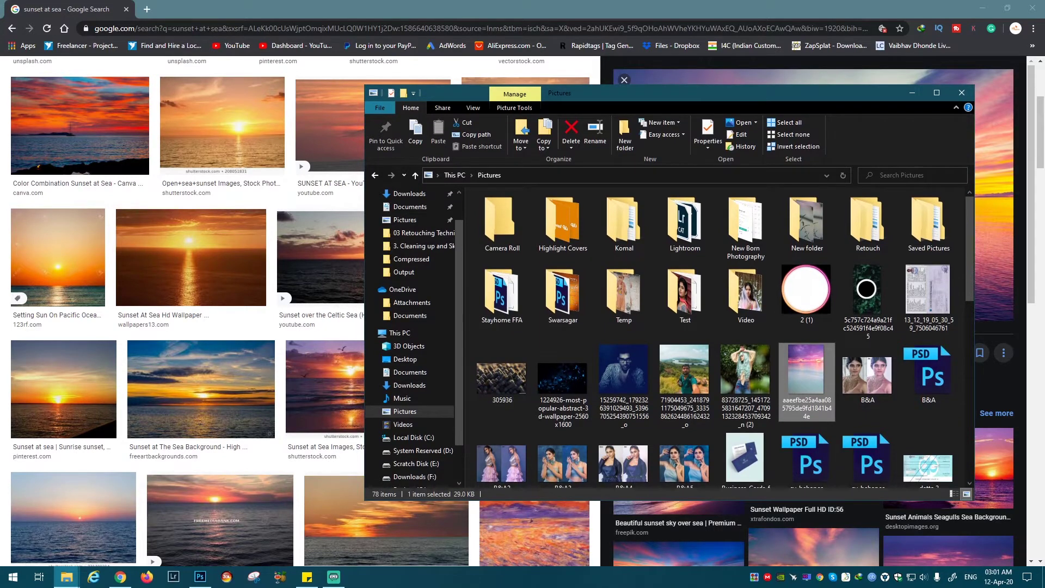
left_click_drag(806, 376, 200, 576)
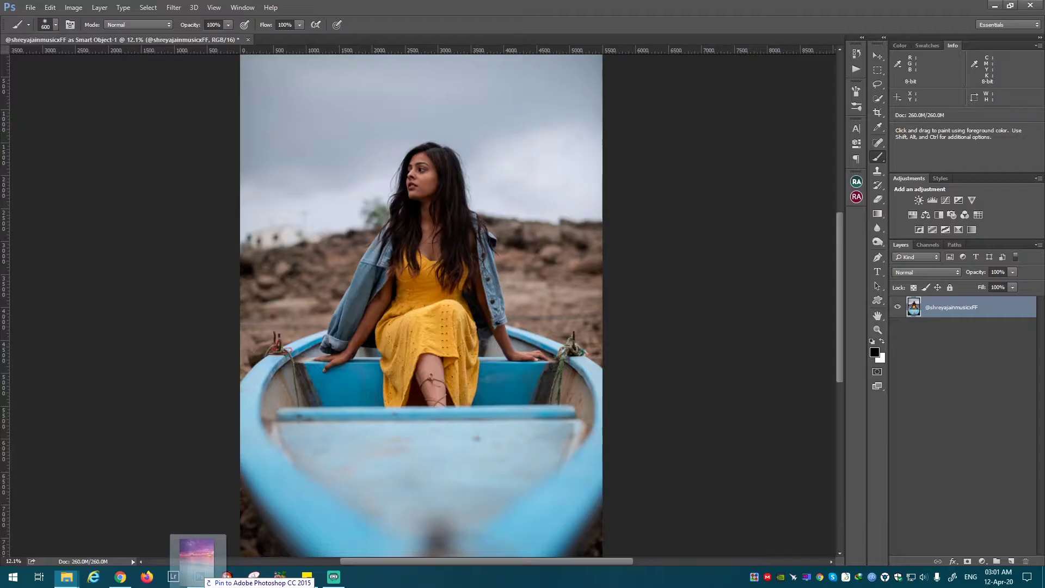
Step: Place the sunset image into the document, scaled up to fill the canvas
left_click_drag(200, 575, 358, 223)
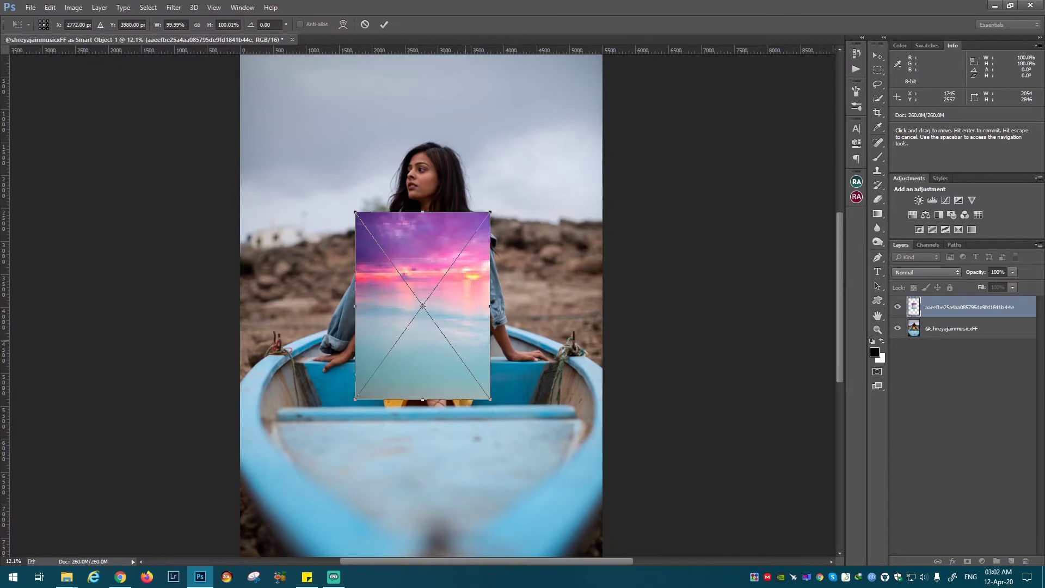
left_click_drag(490, 399, 645, 531)
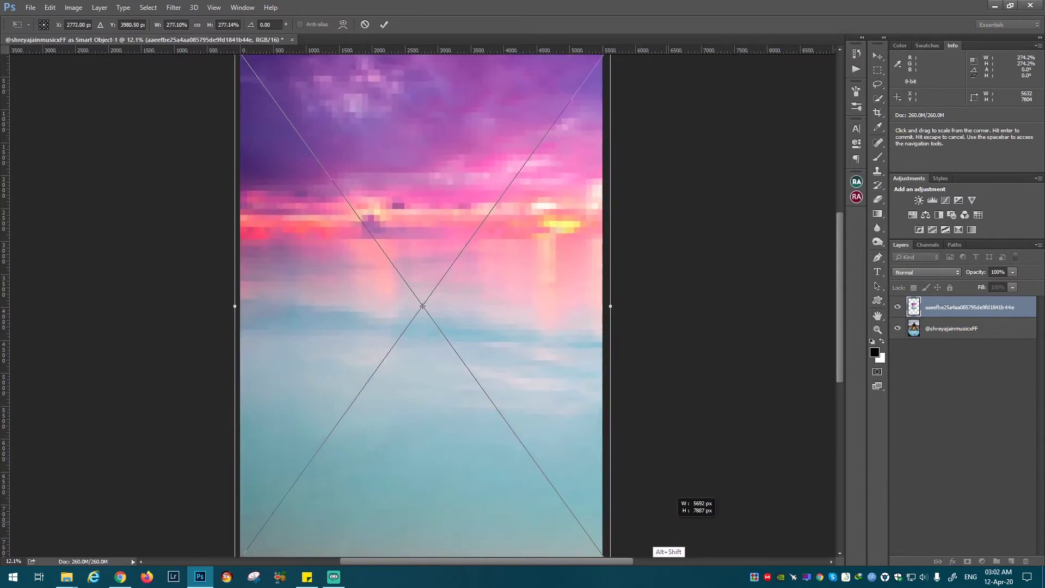
left_click_drag(656, 484, 683, 505)
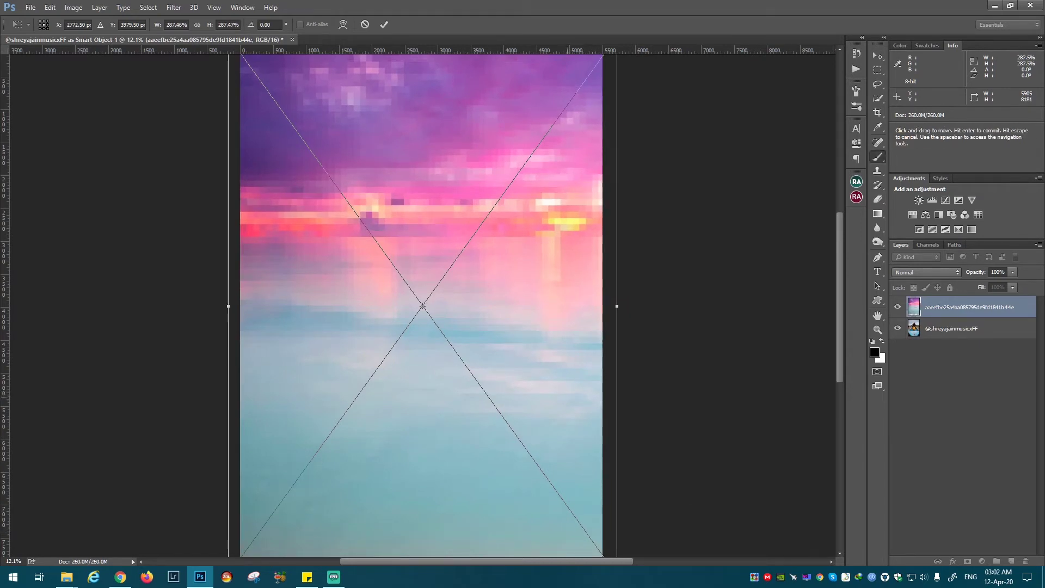
key("Return")
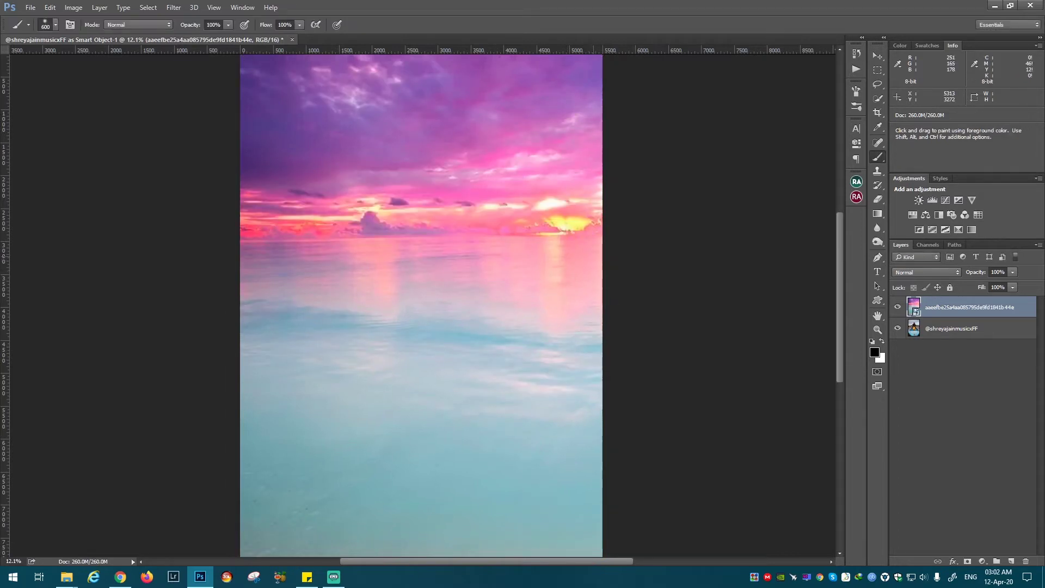
Step: Move the sunset layer below the girl photo and lower the photo's opacity
left_click_drag(969, 307, 969, 359)
left_click(958, 307)
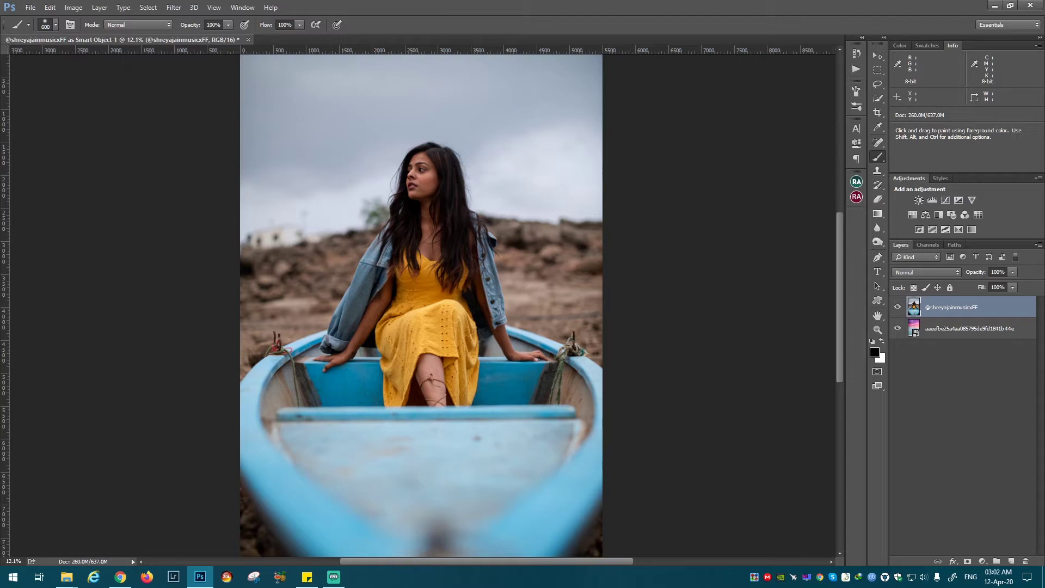
left_click(1012, 271)
left_click_drag(1013, 284, 979, 284)
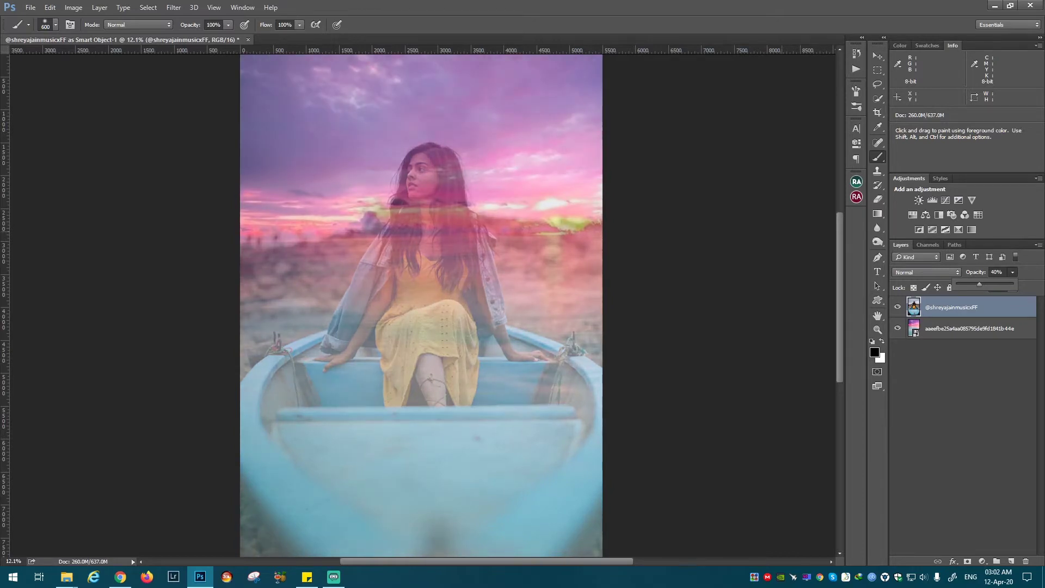
Step: Reposition the sunset layer upward behind the girl with the Move tool
left_click(877, 55)
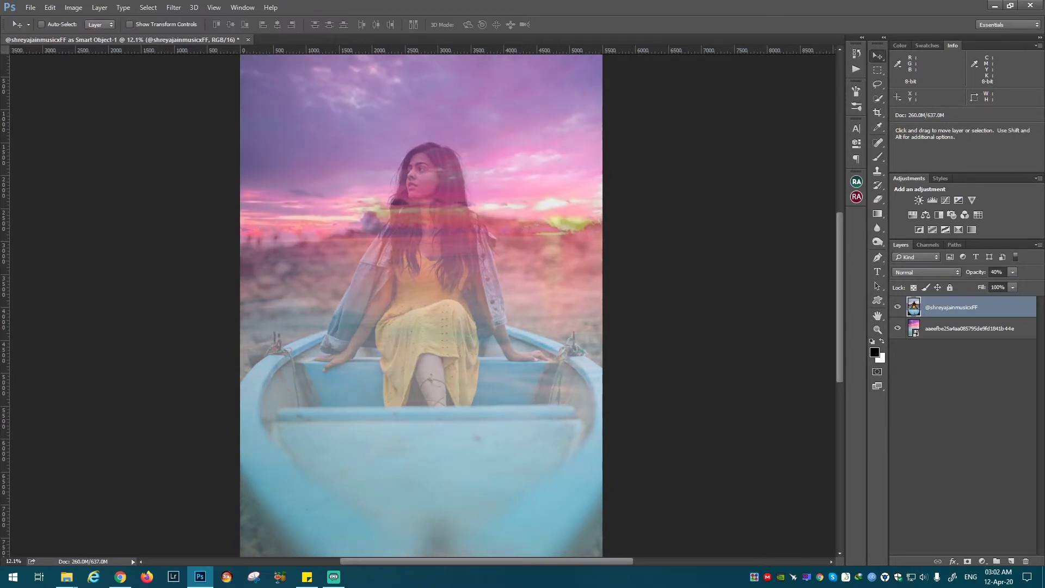
left_click(969, 328)
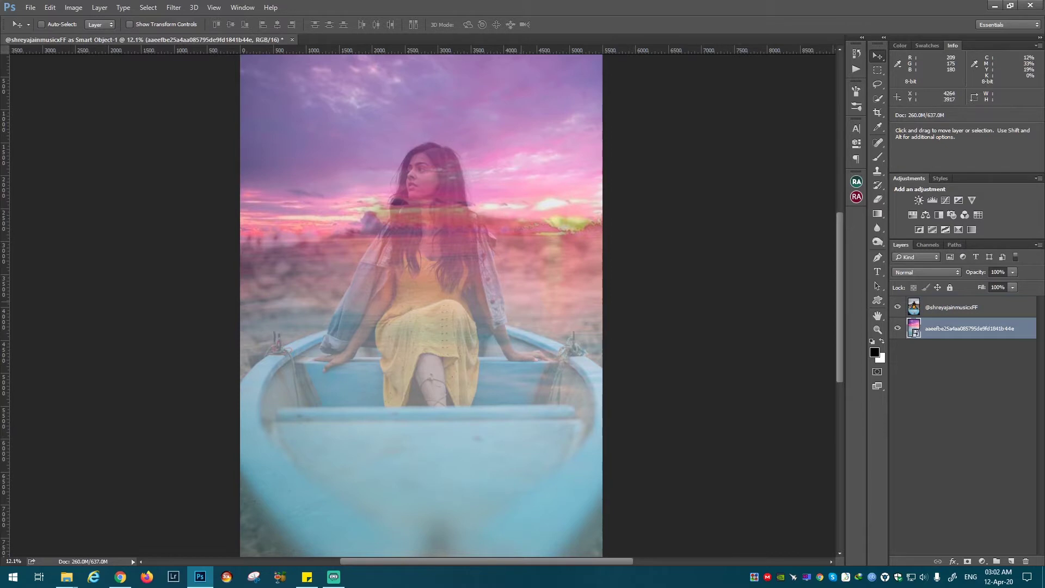
left_click_drag(527, 308, 533, 284)
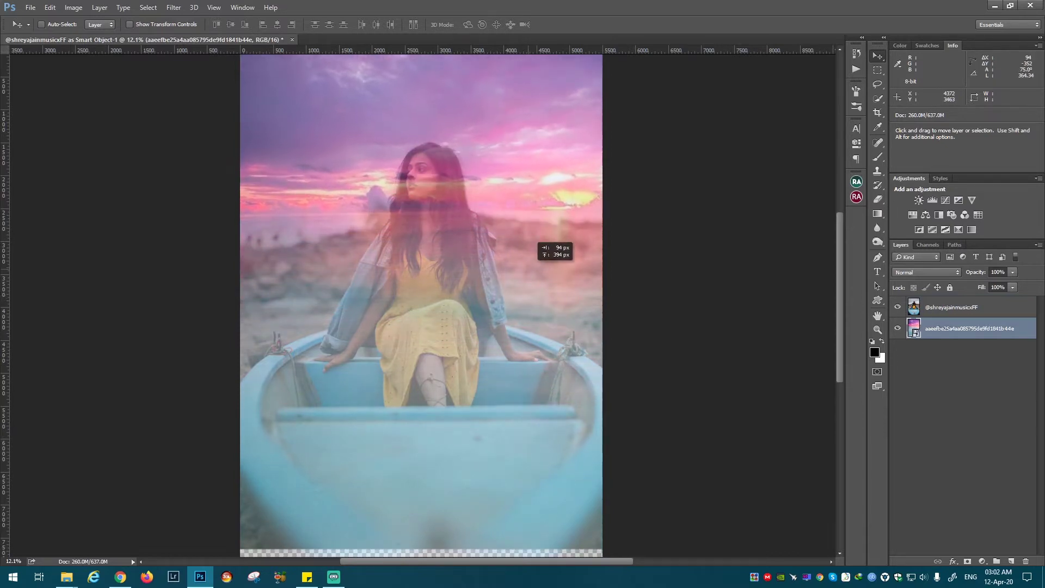
left_click_drag(531, 239, 521, 267)
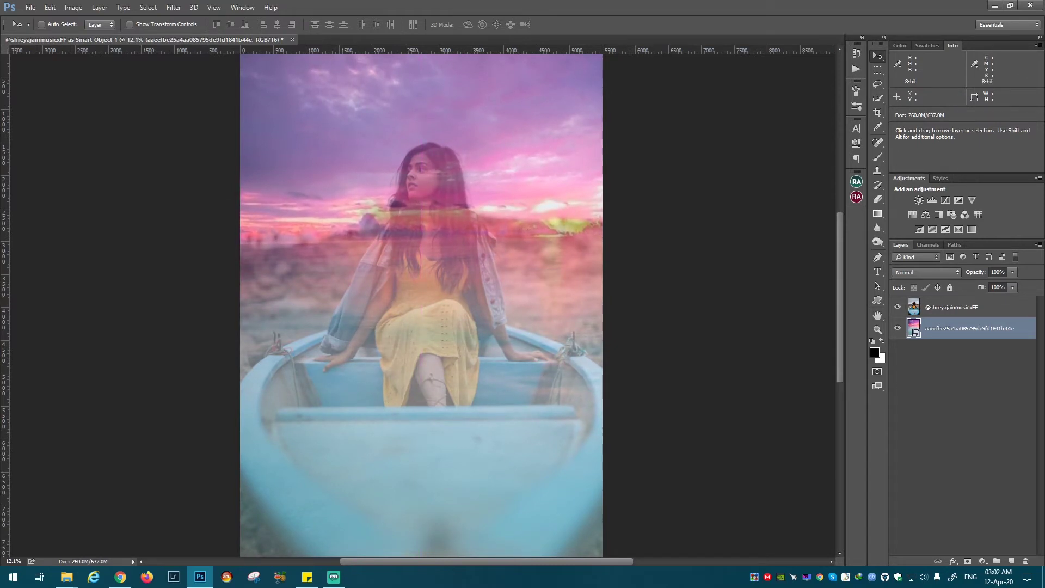
Step: Fade the girl photo further over the sunset and shift it slightly down
left_click(968, 307)
left_click(1013, 271)
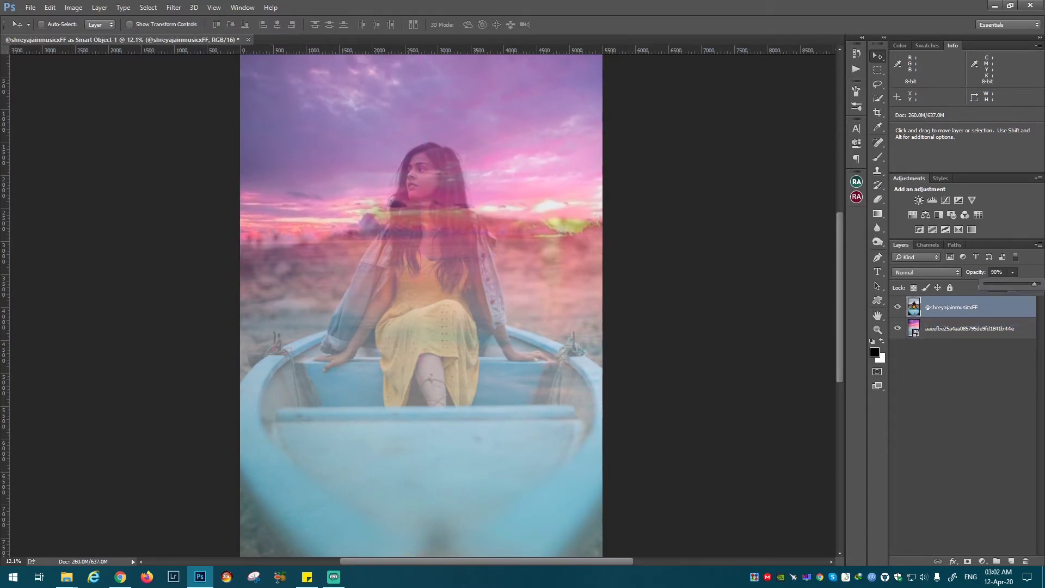
mouse_move(1034, 284)
left_mouse_down()
mouse_move(1015, 284)
mouse_move(1040, 284)
left_mouse_up()
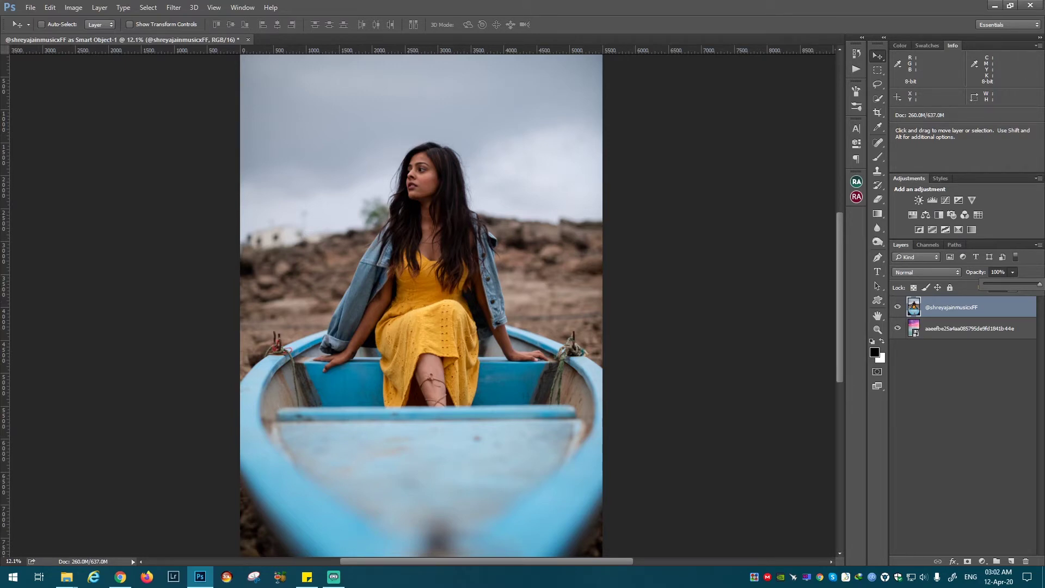
left_click_drag(1039, 283, 991, 283)
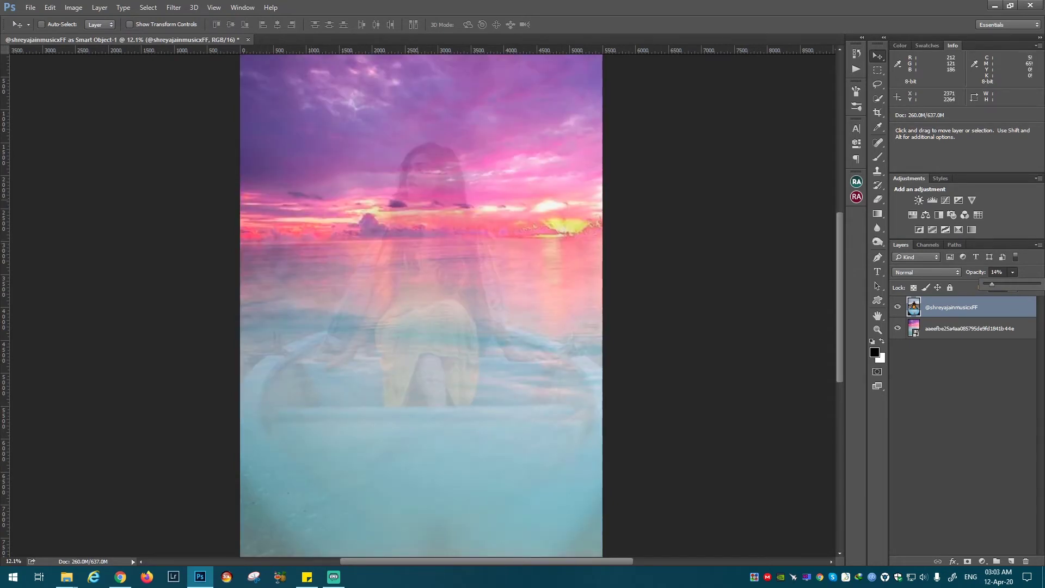
mouse_move(449, 251)
left_mouse_down()
mouse_move(453, 275)
mouse_move(449, 266)
left_mouse_up()
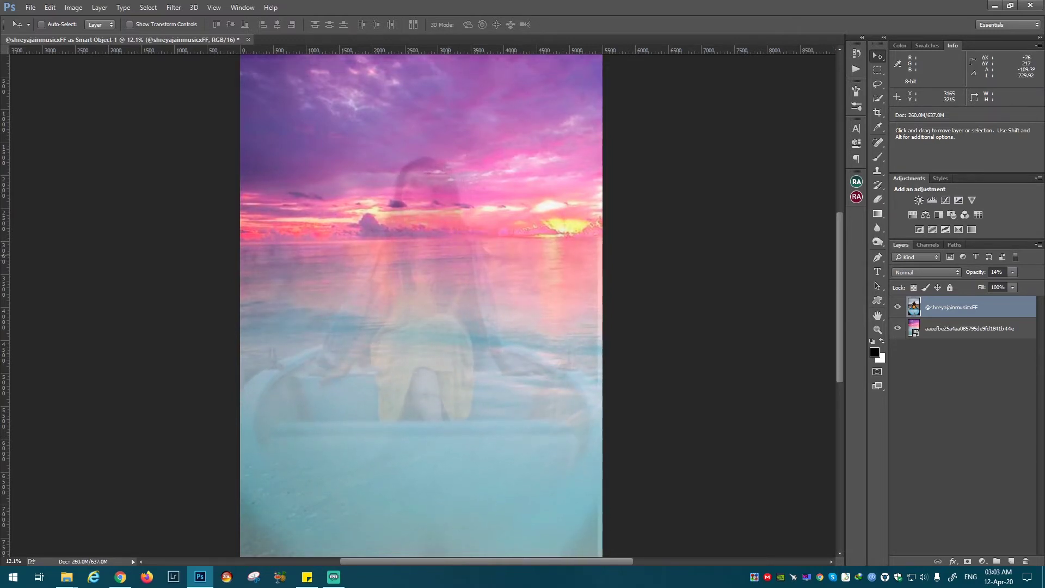
Step: Adjust the sunset layer's vertical position to cover the top, then zoom out
left_click(958, 328)
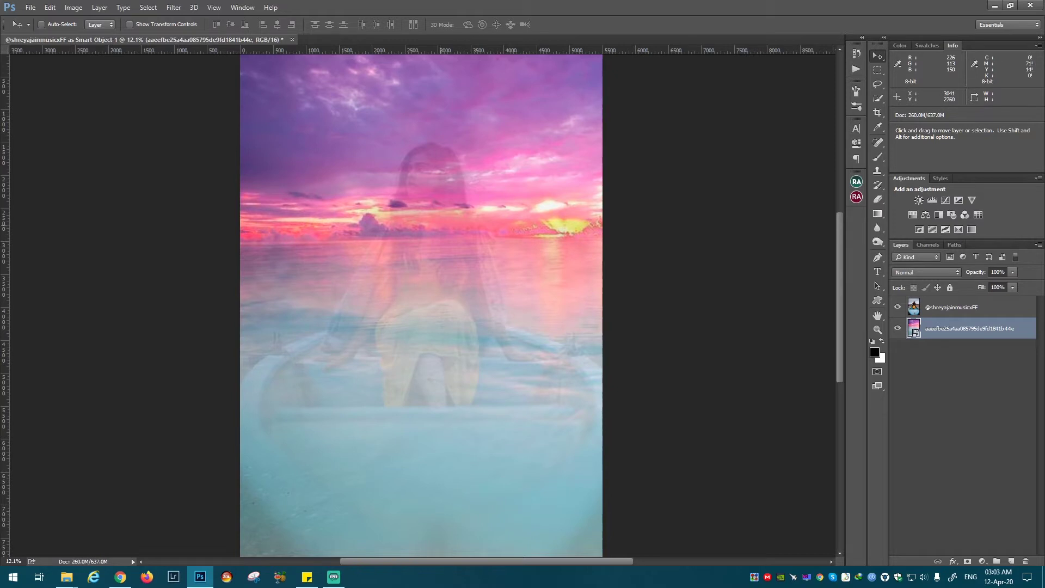
left_click_drag(477, 206, 478, 244)
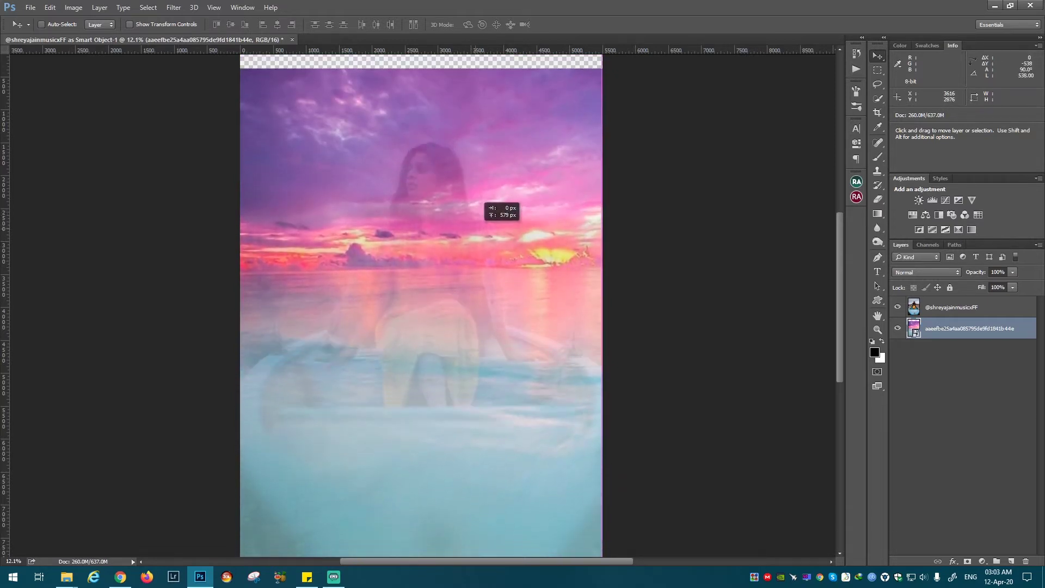
mouse_move(480, 202)
left_mouse_down()
mouse_move(479, 178)
mouse_move(480, 187)
left_mouse_up()
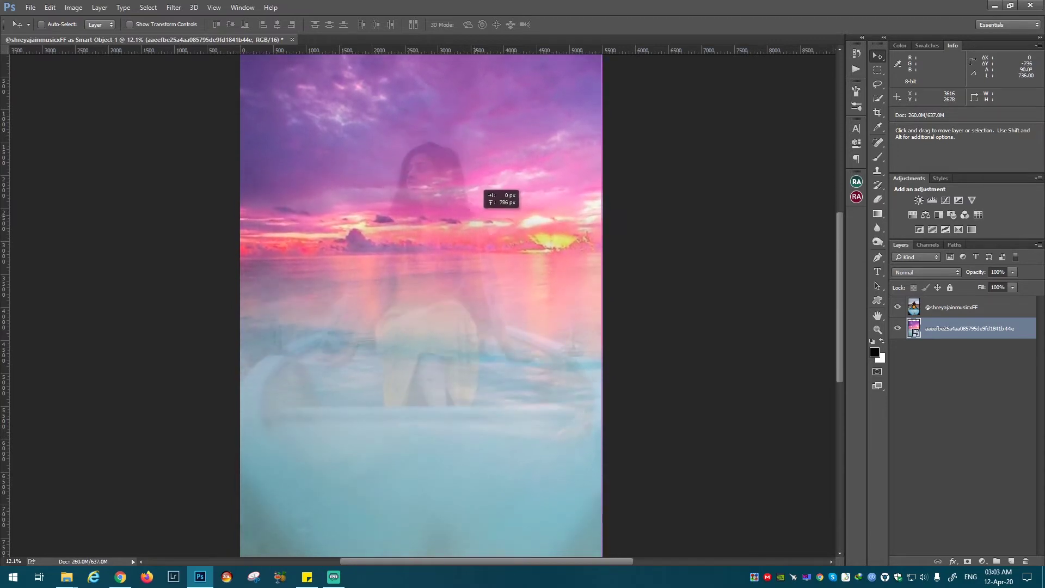
left_click_drag(480, 187, 480, 191)
key("ctrl+minus")
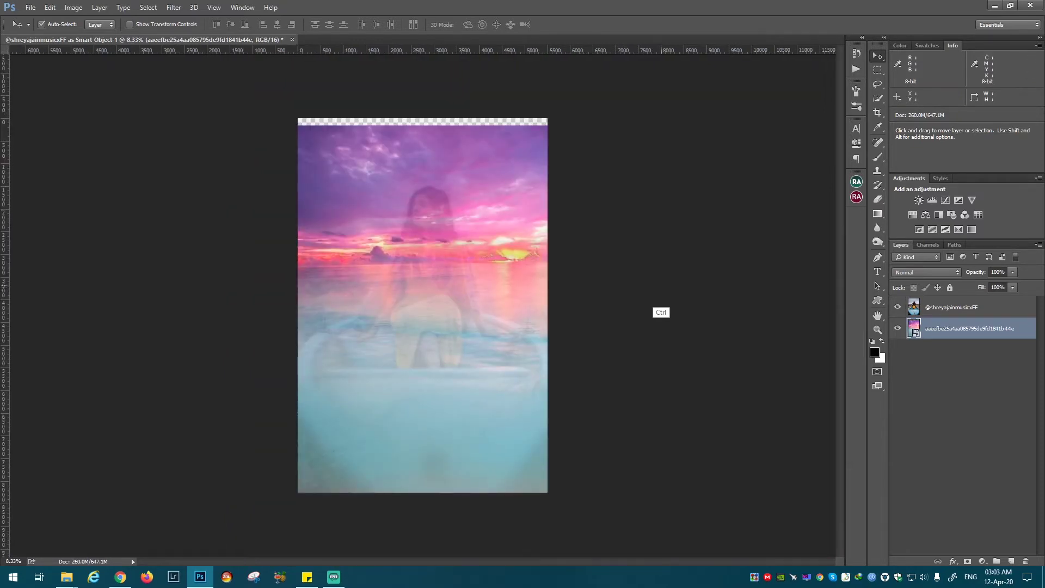
Step: Free Transform the sunset layer larger to fill the canvas
key("ctrl+t")
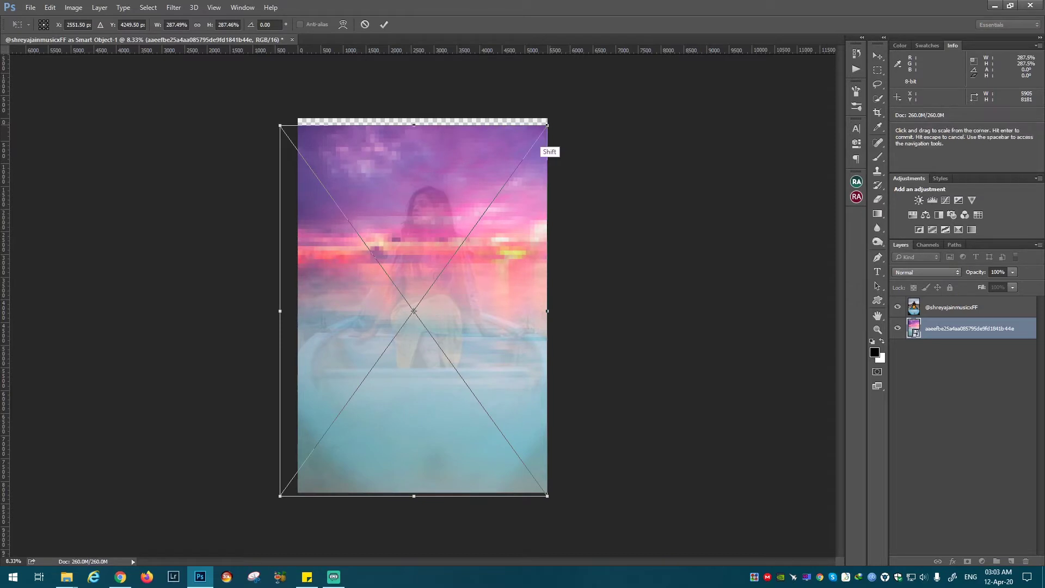
left_click_drag(547, 125, 561, 106)
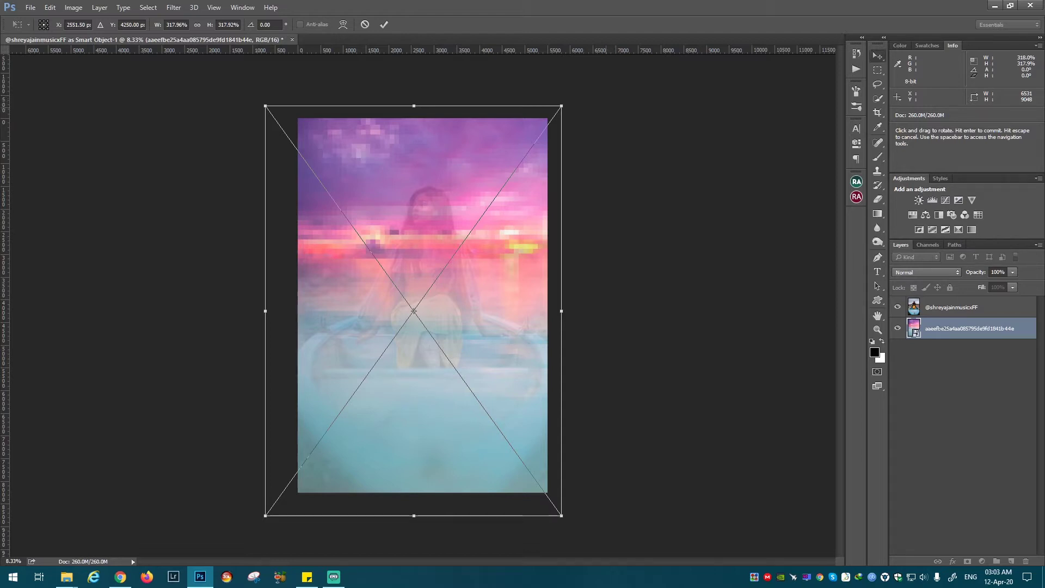
key("Return")
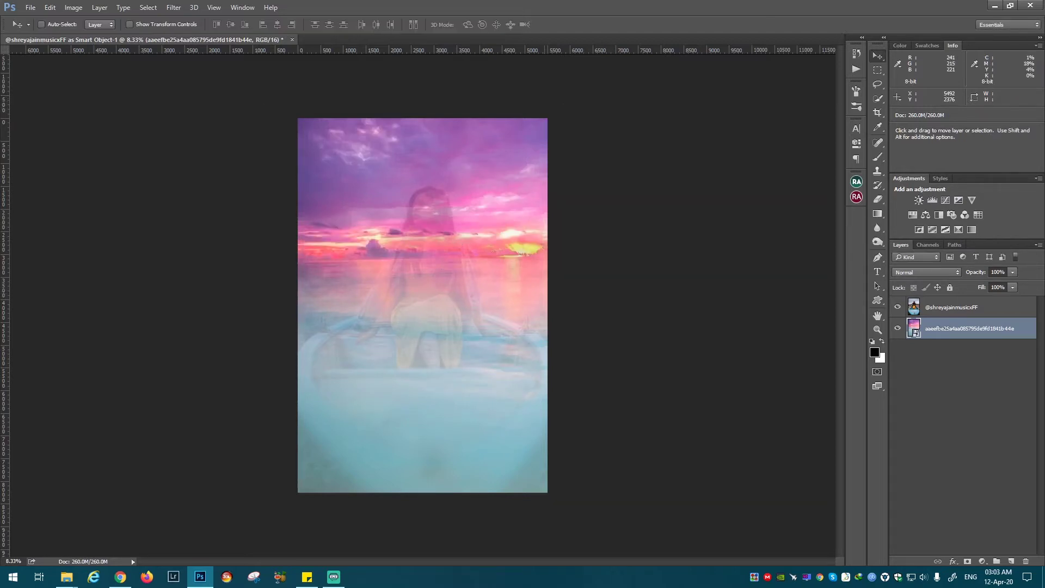
Step: Restore the girl photo layer to 100% opacity
left_click(952, 307)
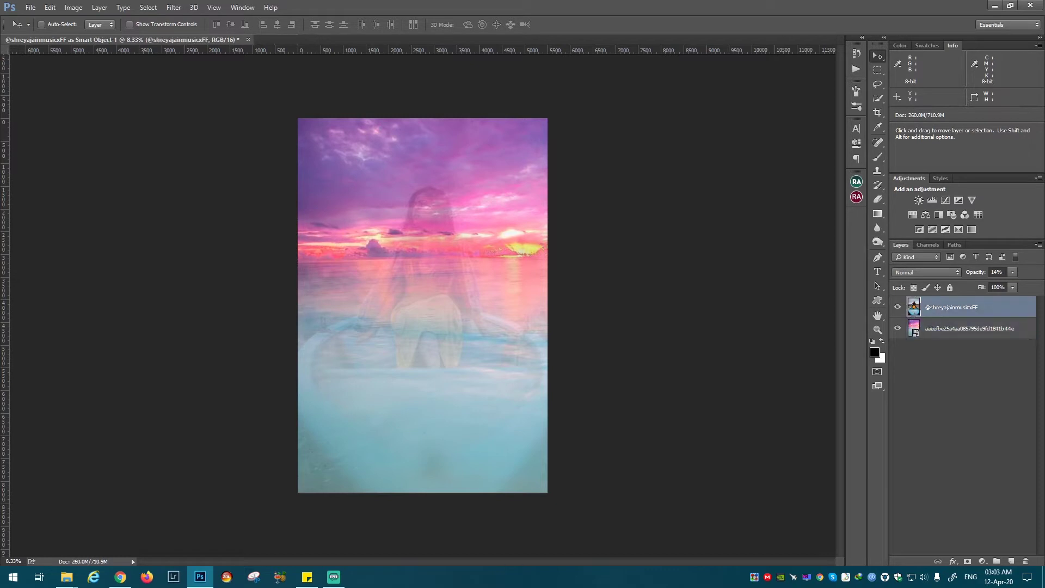
mouse_move(1013, 271)
left_mouse_down()
mouse_move(991, 284)
mouse_move(1040, 285)
left_mouse_up()
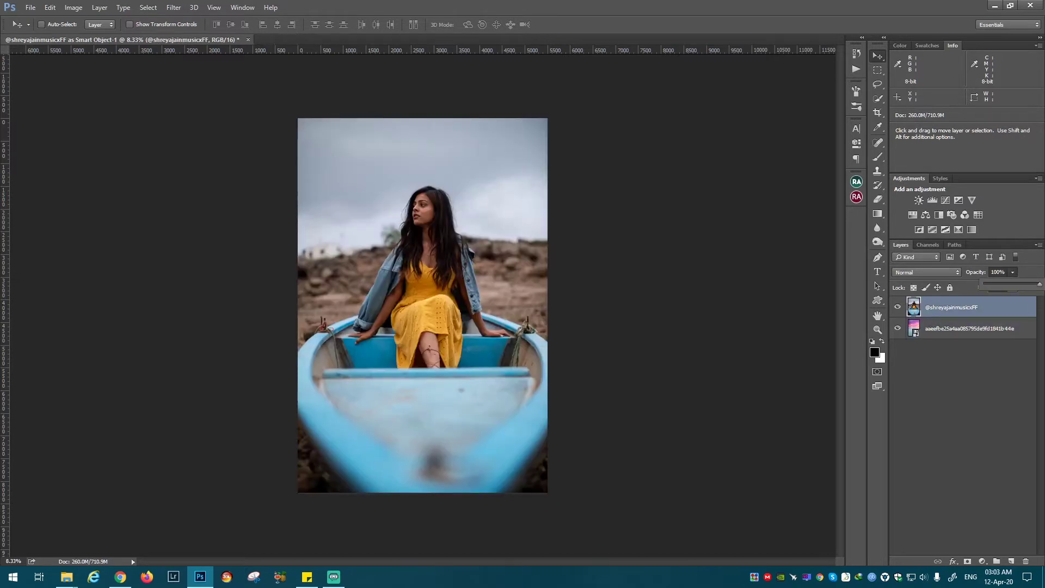
key("Return")
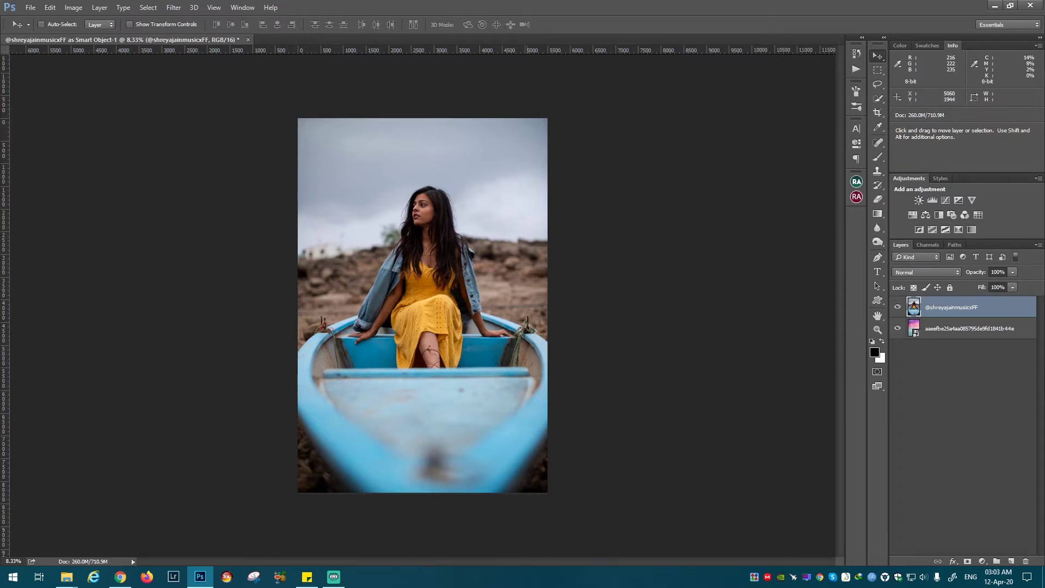
Step: Quick-select the girl and boat, then lasso out the bottom-left and bottom-right ground
key("w")
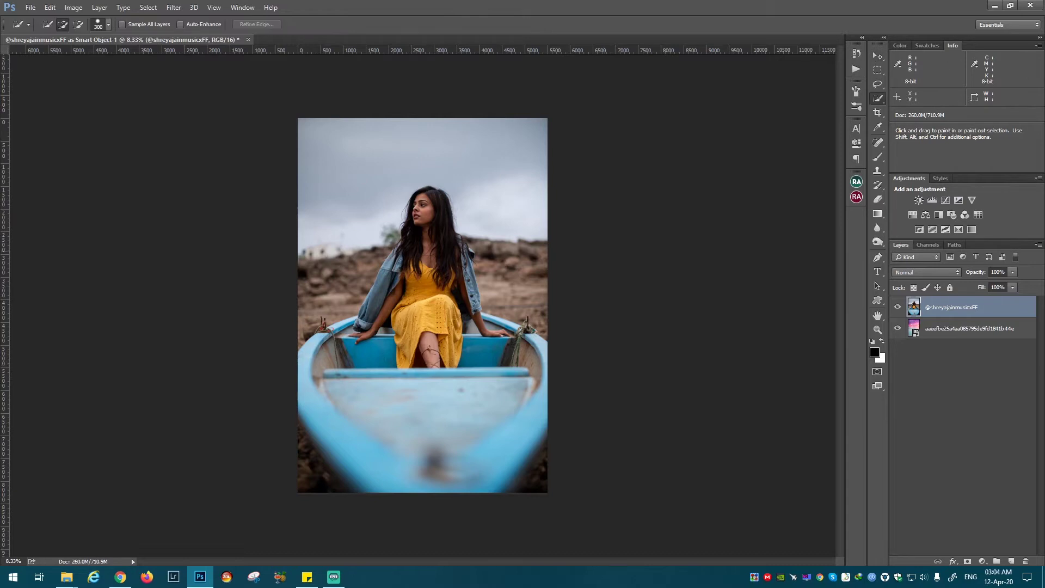
left_click_drag(435, 239, 479, 310)
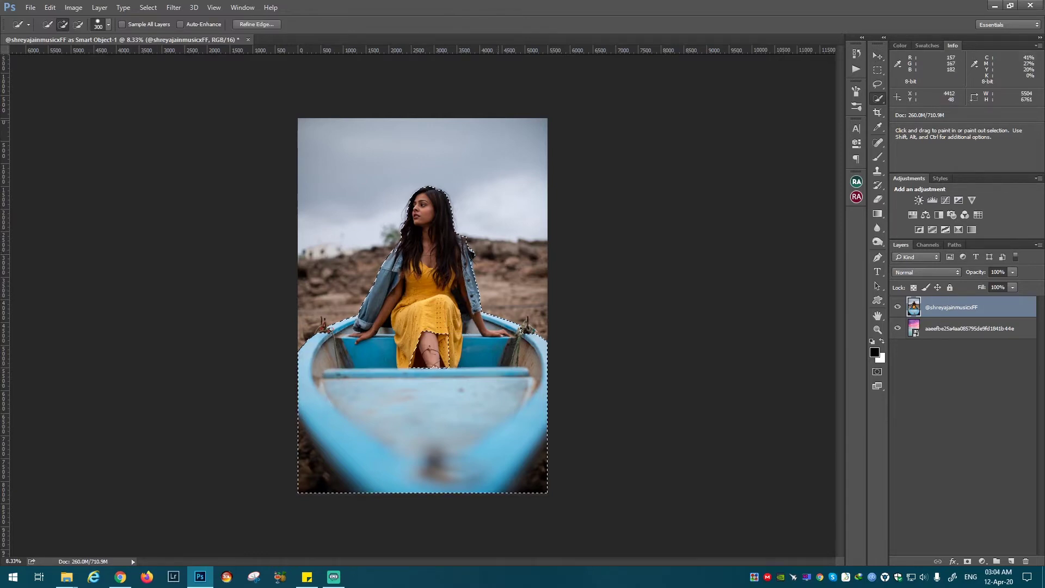
key("ctrl+plus")
scroll(422, 305, "down", 3)
left_click(877, 84)
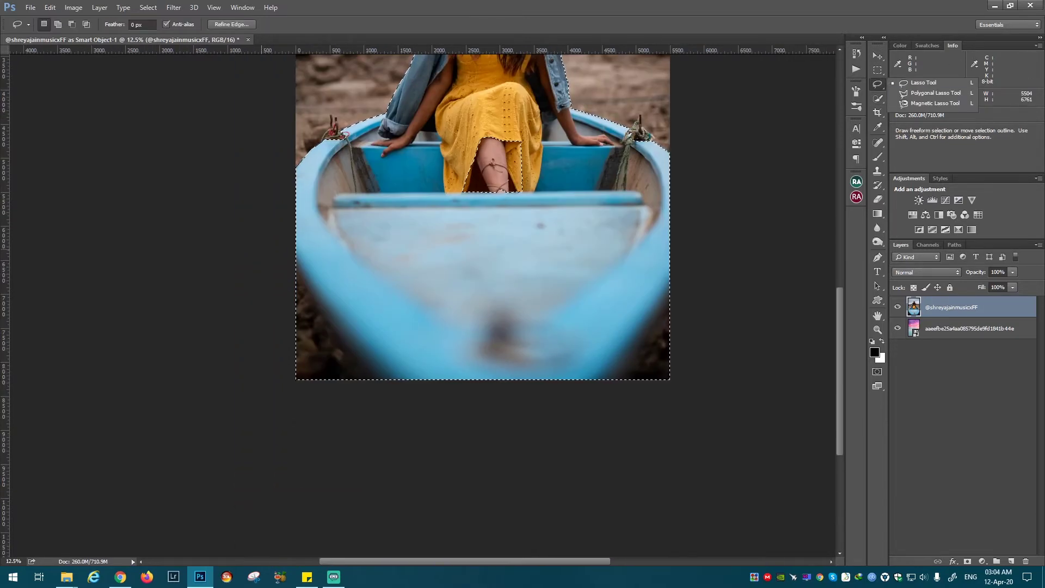
left_click(923, 82)
left_click_drag(283, 248, 365, 402)
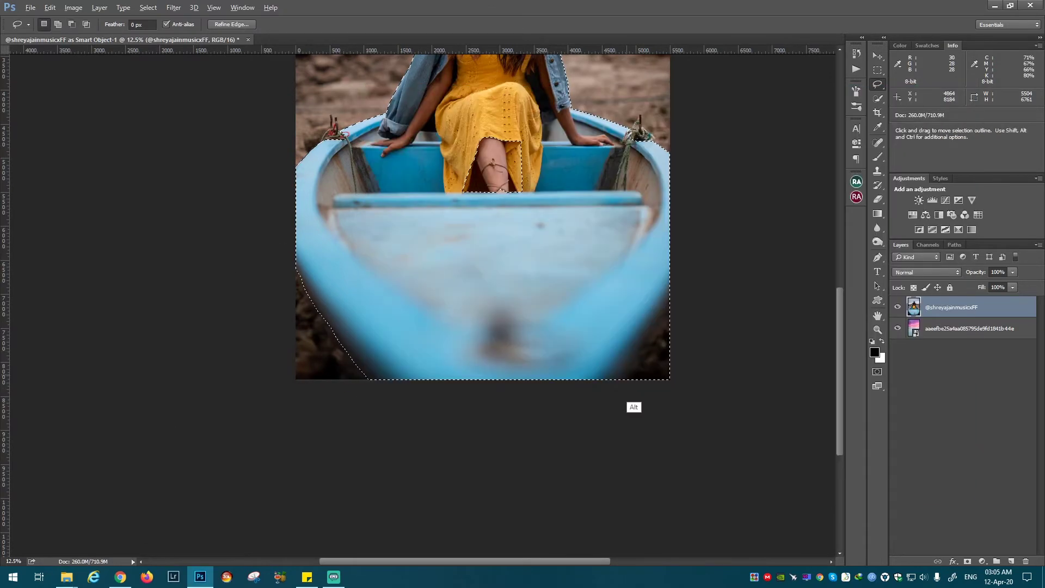
left_click_drag(630, 393, 678, 302)
Step: Add the jacket edge to the selection with the Lasso
key("alt")
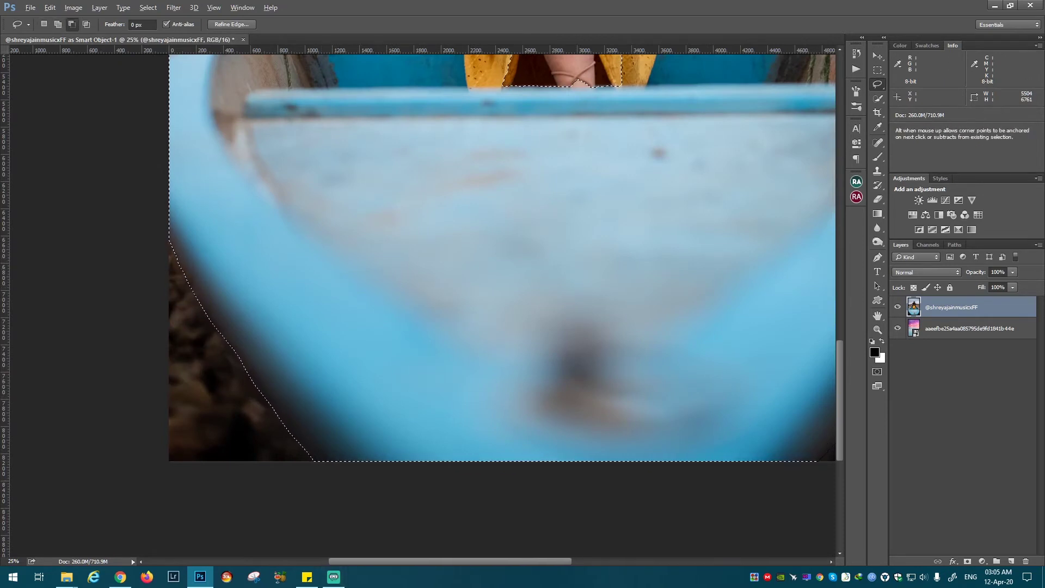
scroll(571, 439, "right", 5)
key("shift")
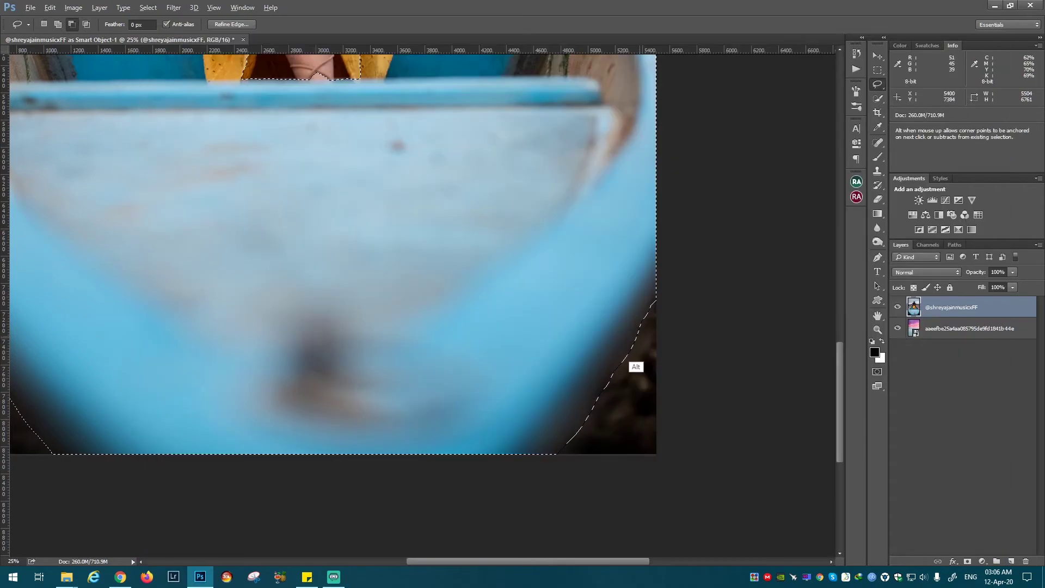
left_click_drag(586, 455, 742, 549)
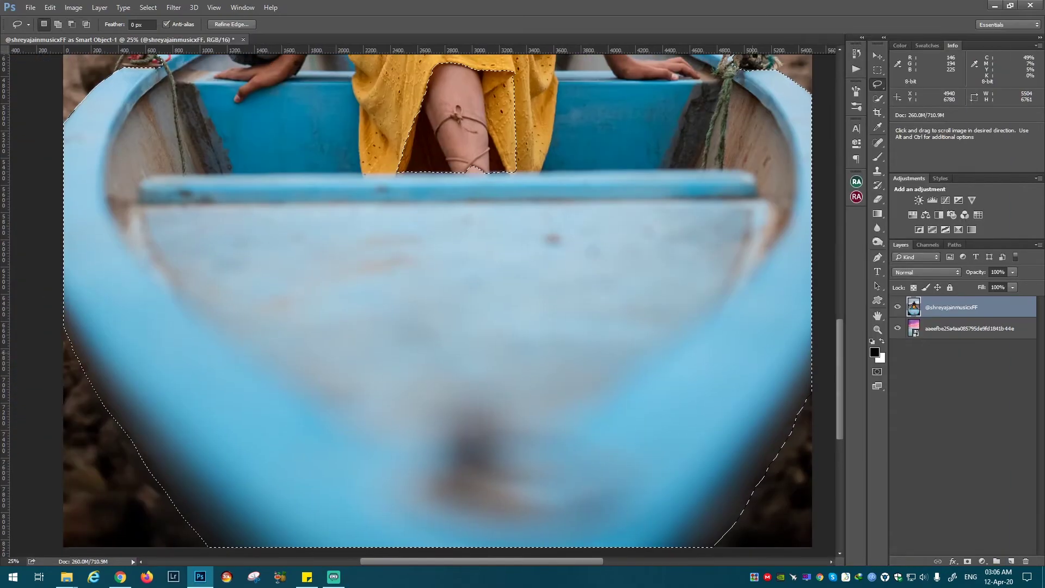
scroll(642, 313, "up", 5)
scroll(642, 313, "up", 5)
scroll(642, 313, "up", 3)
mouse_move(460, 280)
left_mouse_down()
mouse_move(472, 343)
mouse_move(455, 255)
left_mouse_up()
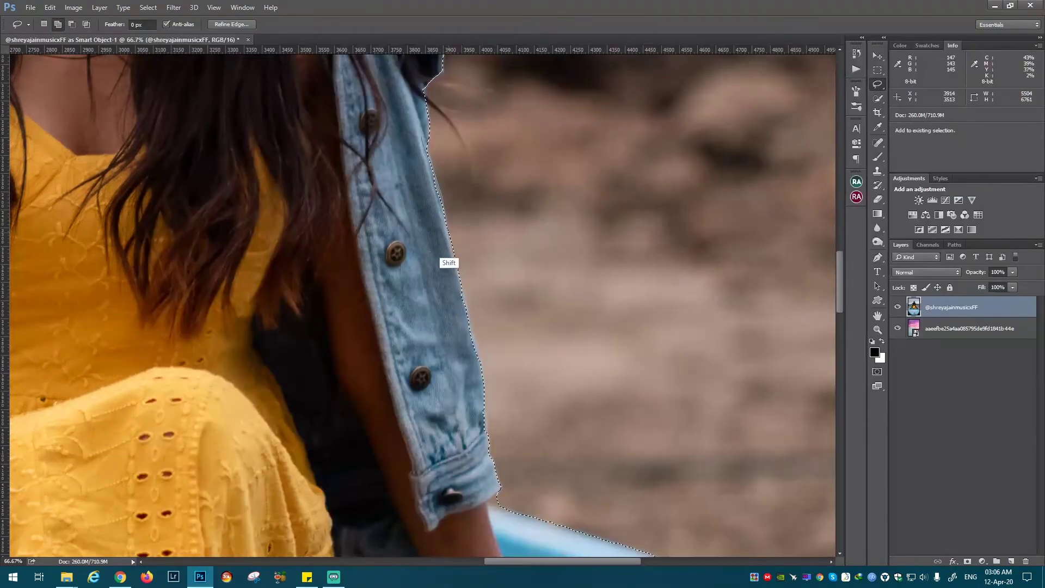
scroll(465, 419, "down", 1)
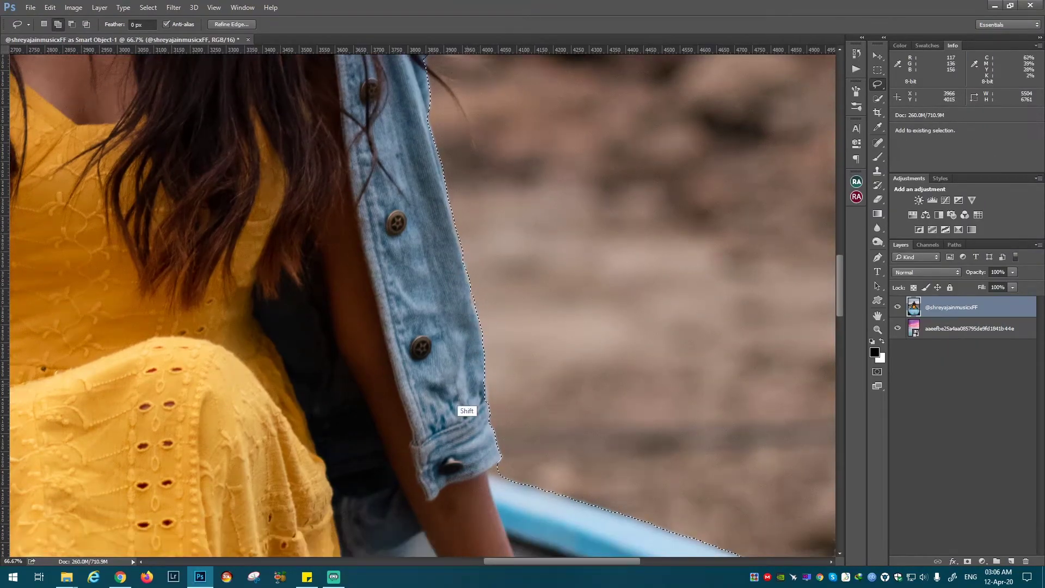
scroll(476, 405, "down", 3)
Step: Add the right wooden post with rope and the left red-roped post to the selection
key("w")
scroll(544, 425, "right", 5)
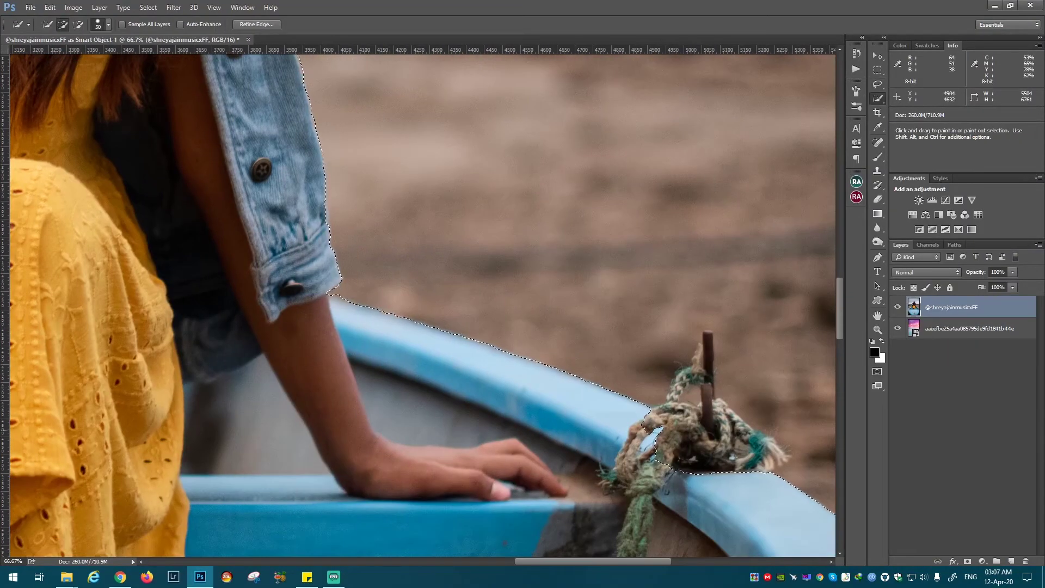
mouse_move(707, 461)
left_mouse_down()
mouse_move(702, 366)
mouse_move(769, 479)
mouse_move(648, 457)
mouse_move(720, 441)
left_mouse_up()
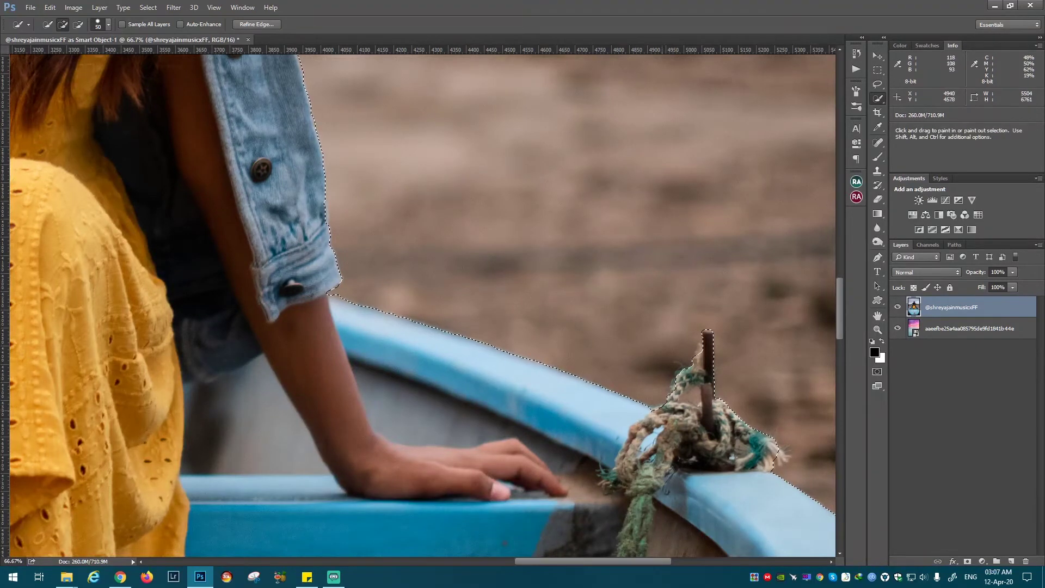
scroll(561, 414, "left", 5)
scroll(436, 425, "left", 5)
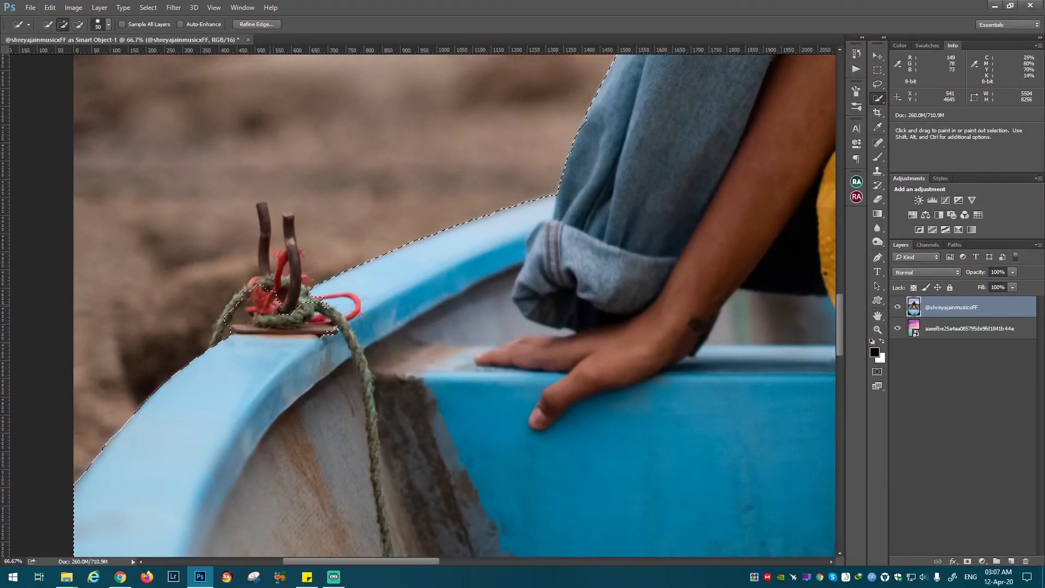
mouse_move(277, 319)
left_mouse_down()
mouse_move(219, 344)
mouse_move(238, 313)
left_mouse_up()
key("alt")
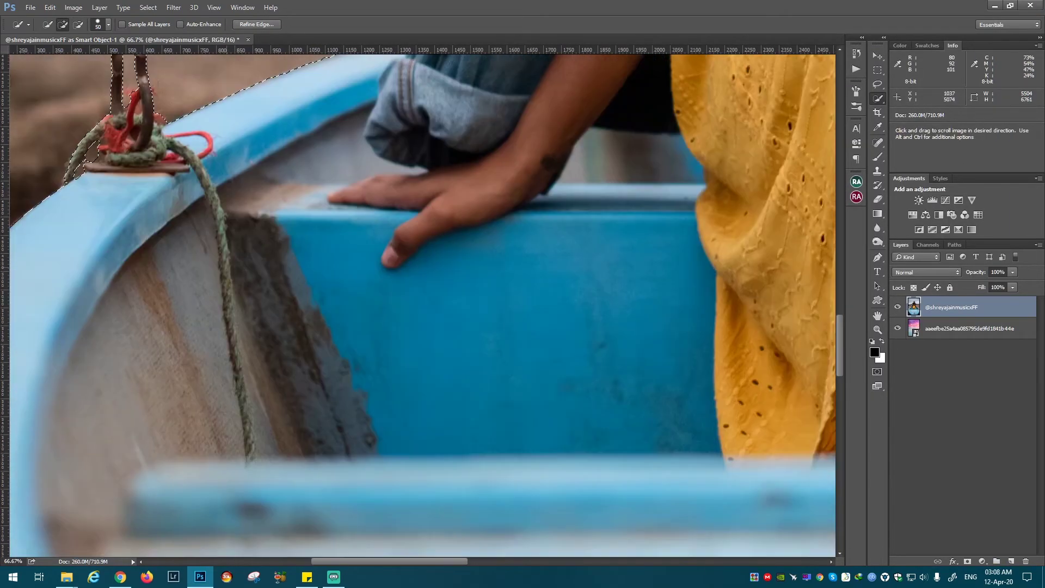
Step: Fix the selection along the hull edge in the dark lower-right corner
key("ctrl+minus")
key("ctrl+plus")
key("ctrl+plus")
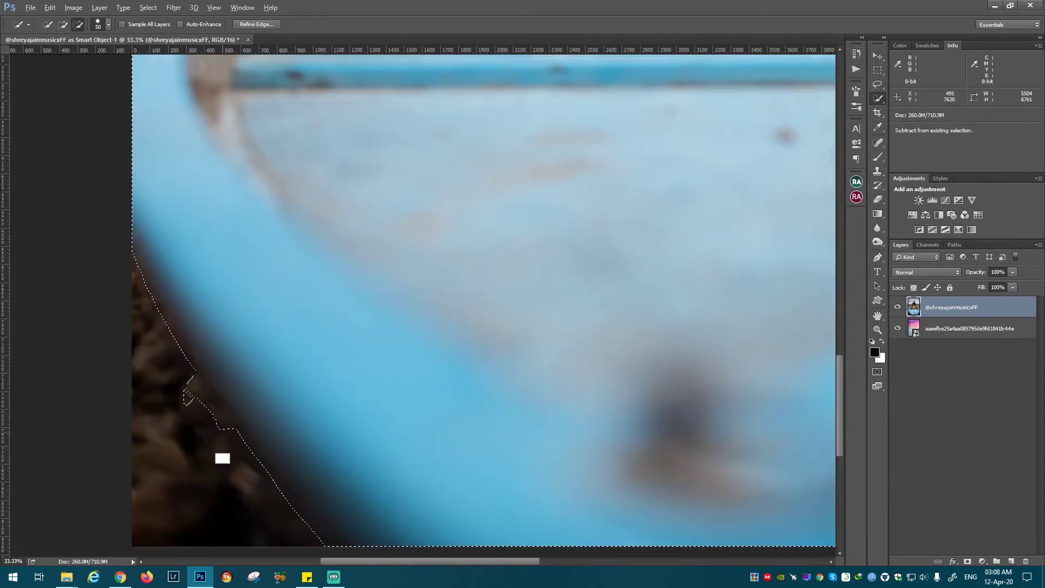
scroll(422, 299, "down", 3)
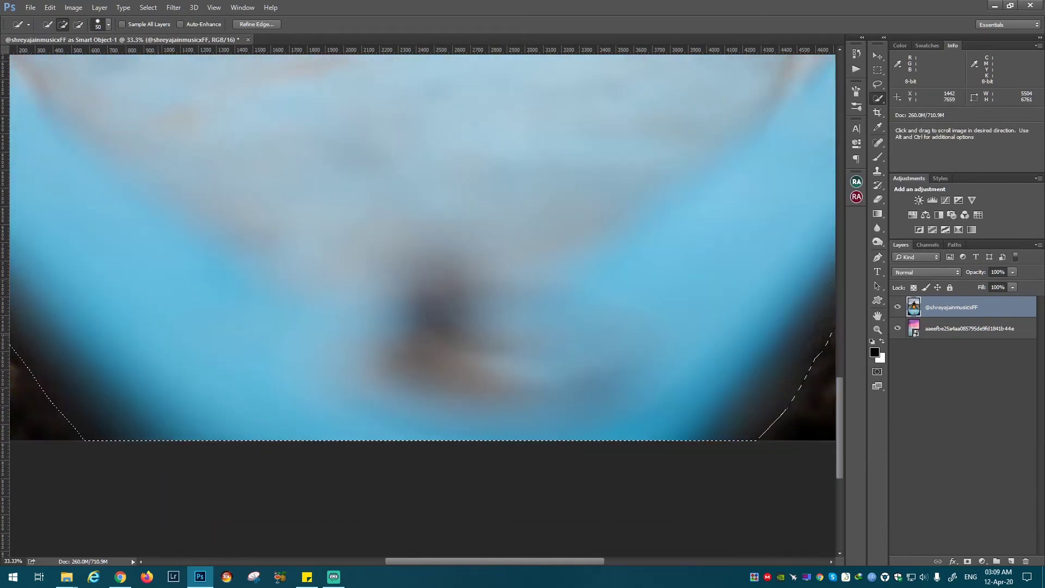
scroll(422, 299, "right", 10)
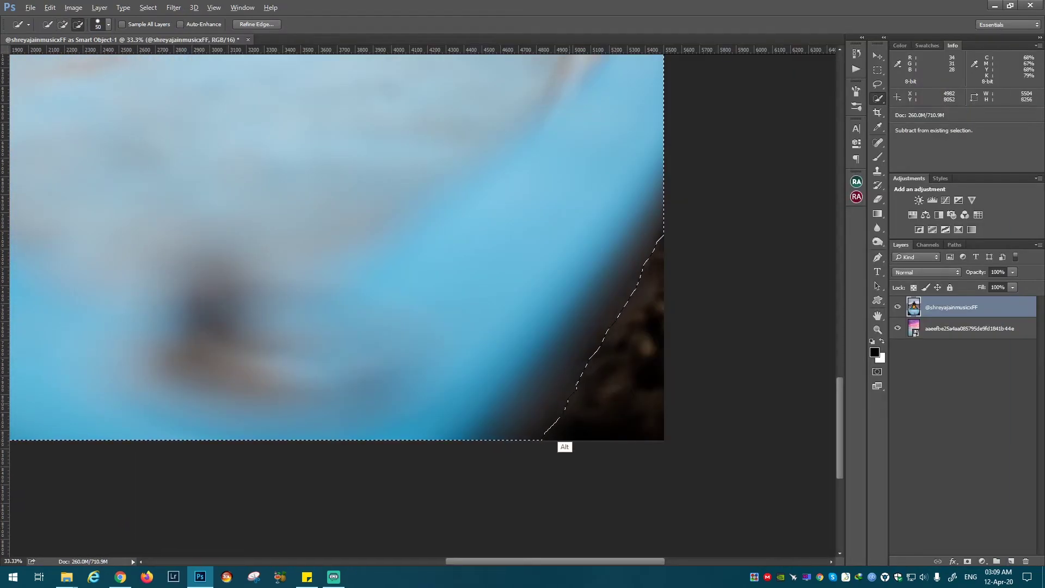
left_click_drag(563, 430, 634, 289)
key("l")
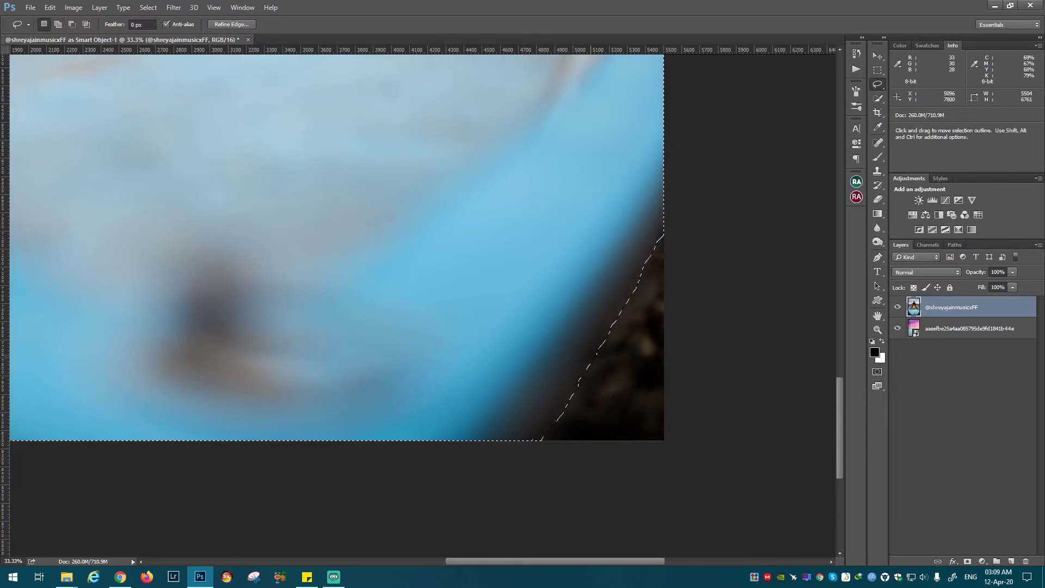
left_click_drag(545, 439, 661, 236)
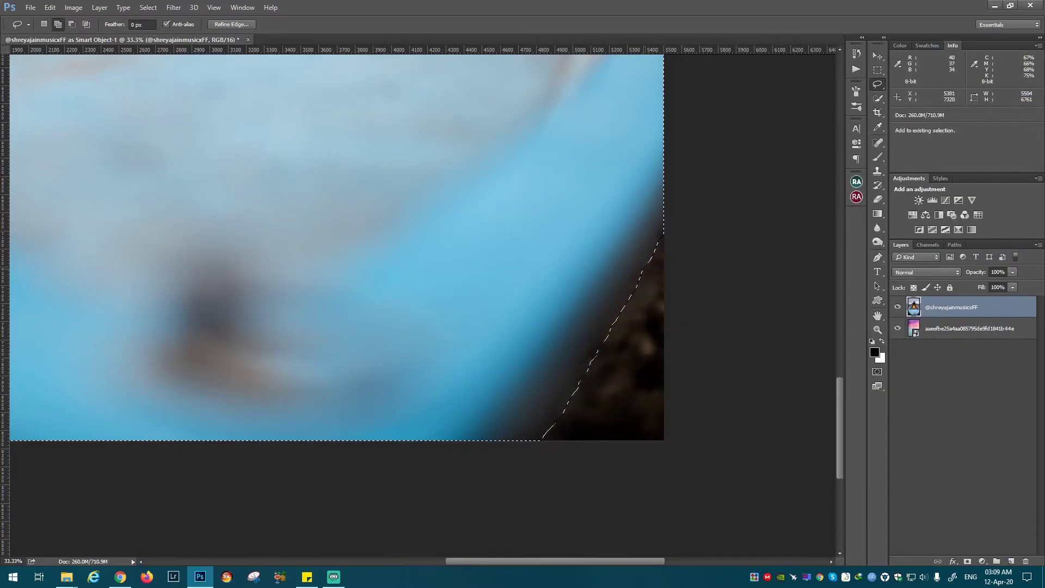
Step: Pan and scroll to inspect the selection around the face, neck and jacket
scroll(494, 381, "down", 2)
scroll(494, 379, "down", 1)
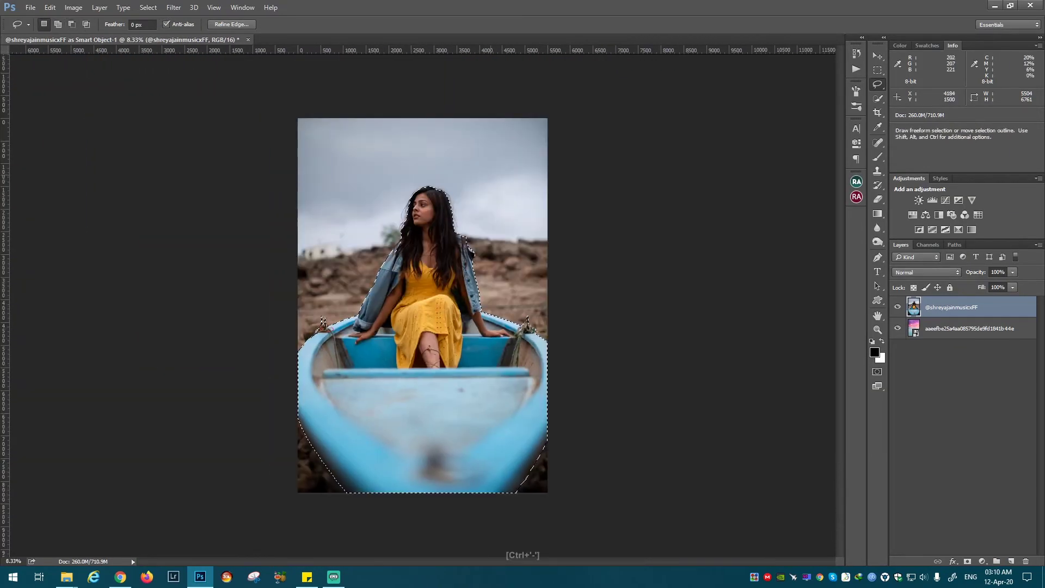
scroll(402, 254, "up", 4)
scroll(403, 253, "up", 2)
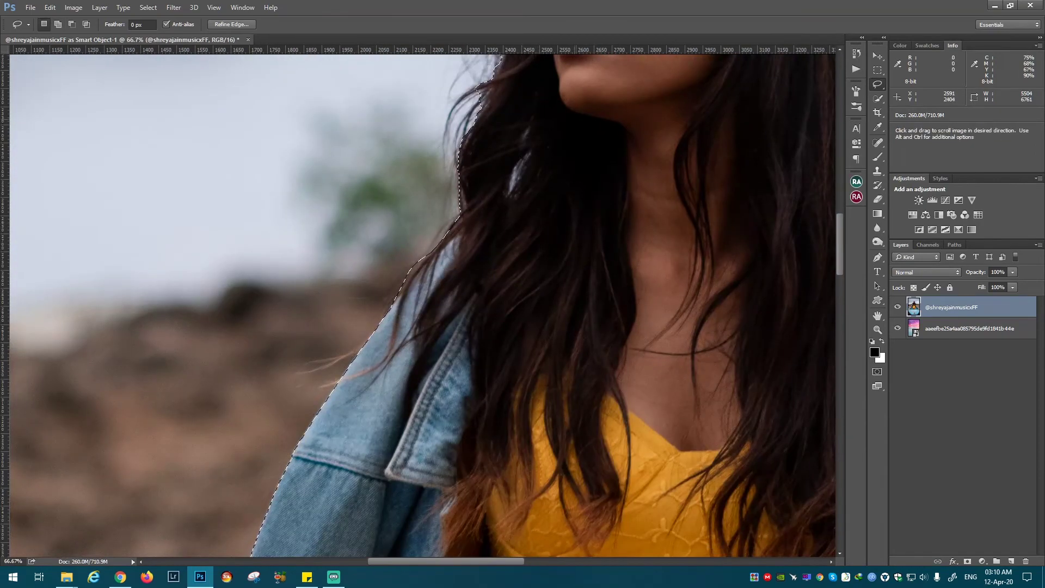
left_click_drag(452, 163, 326, 441)
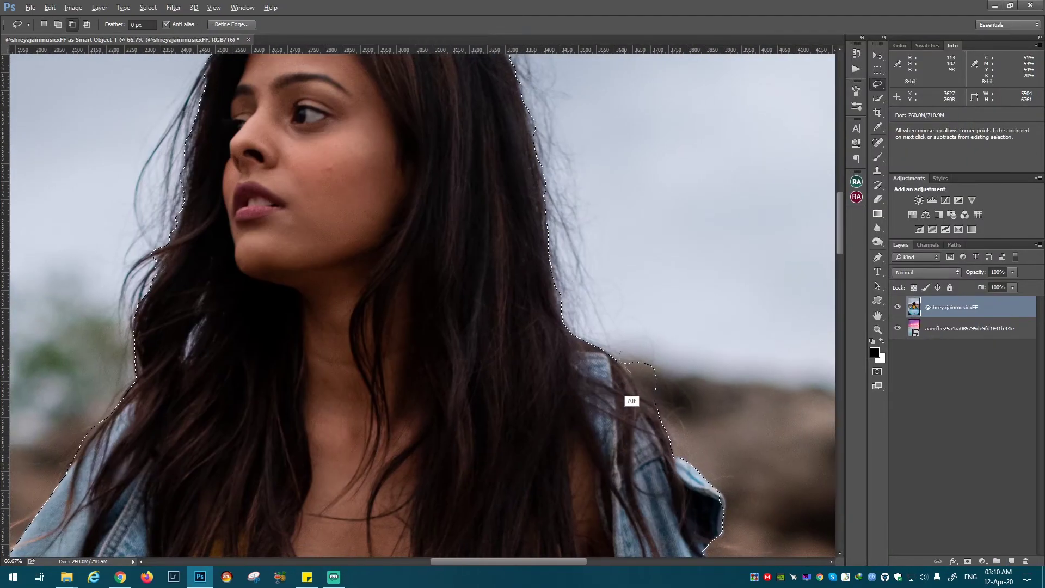
left_click_drag(599, 489, 365, 136)
scroll(422, 305, "down", 3)
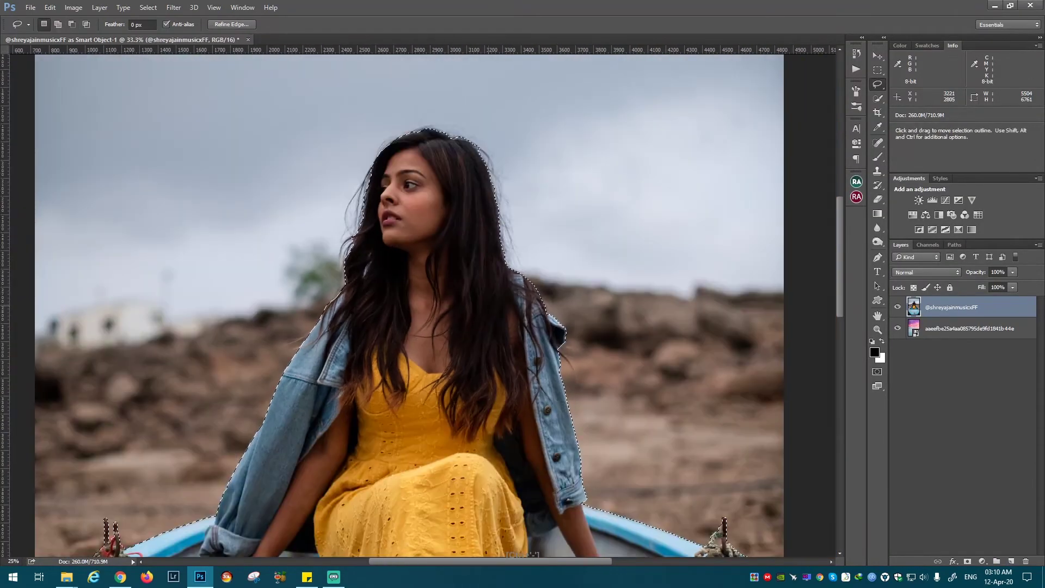
scroll(408, 305, "down", 2)
scroll(408, 304, "down", 1)
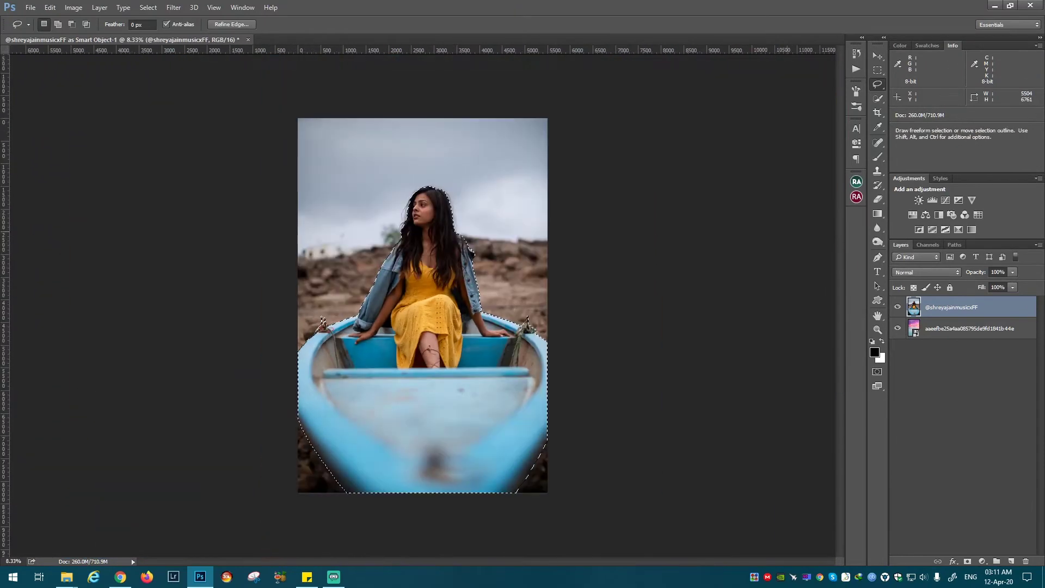
Step: In Refine Edge, turn on Smart Radius at 1.9 px and paint over the hair edges on both sides
key("ctrl+alt+r")
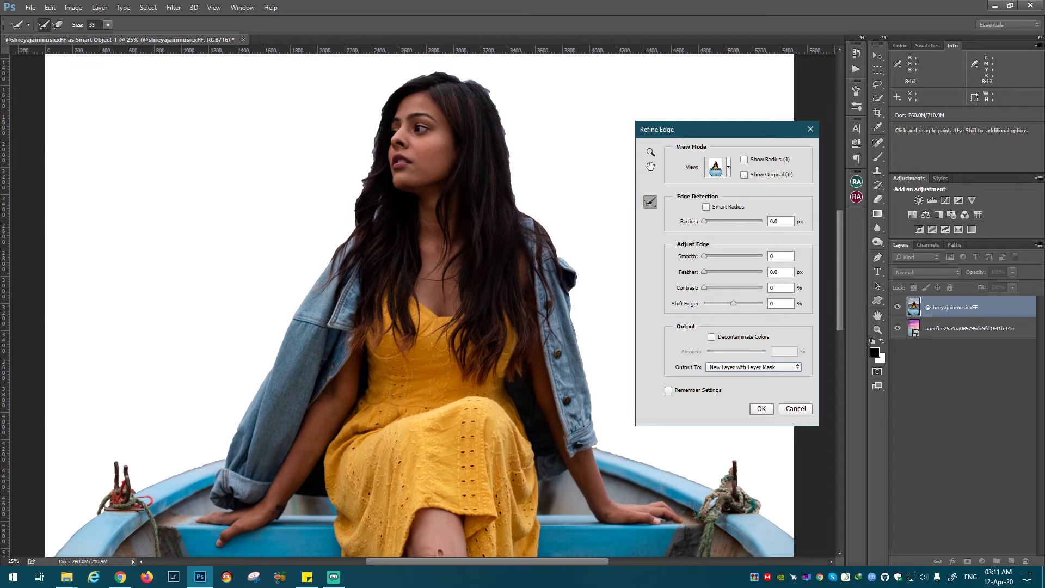
left_click(706, 206)
left_click_drag(703, 221, 709, 221)
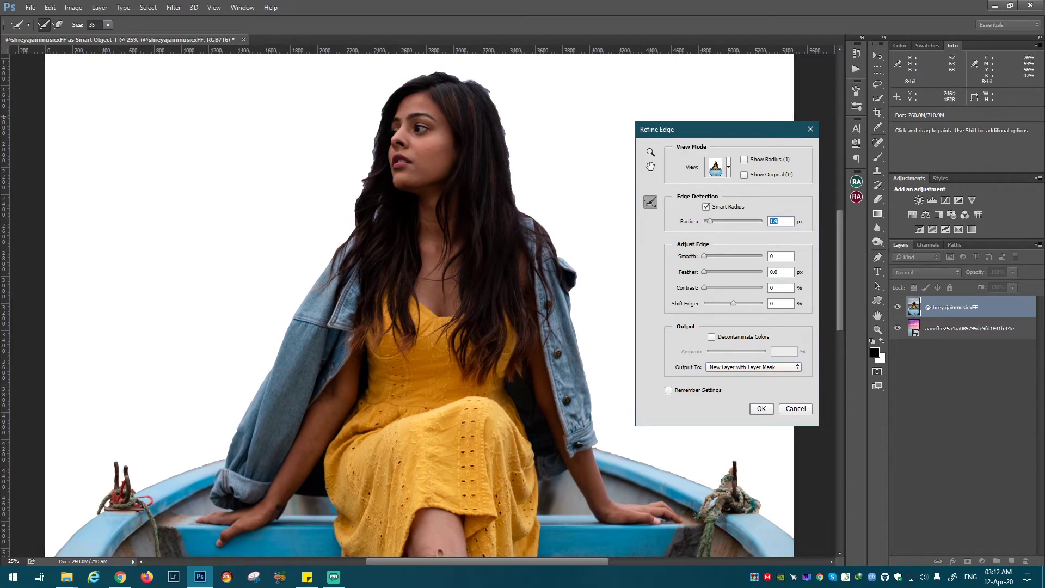
left_click_drag(381, 119, 327, 270)
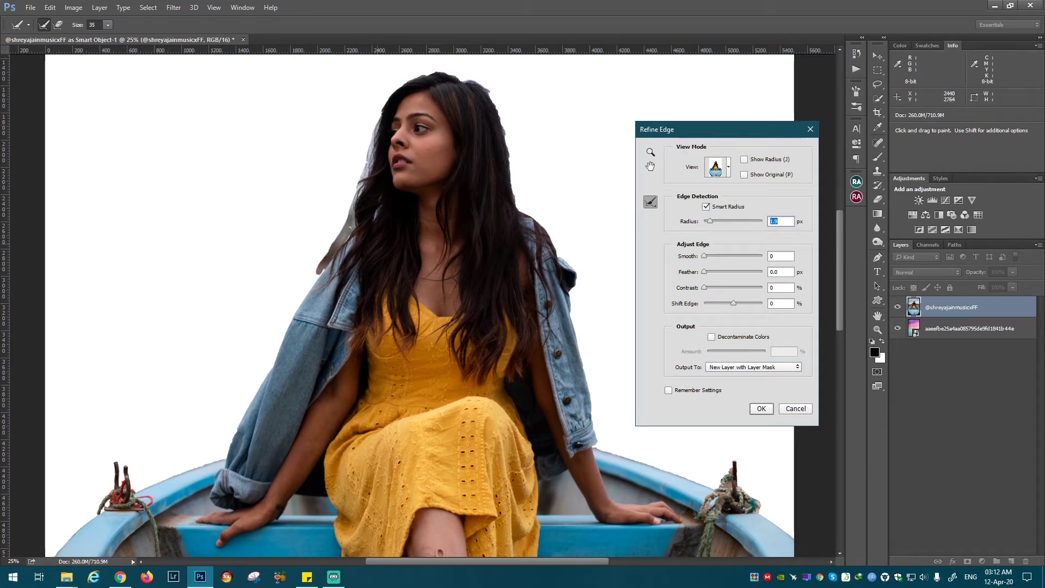
left_click_drag(384, 76, 558, 250)
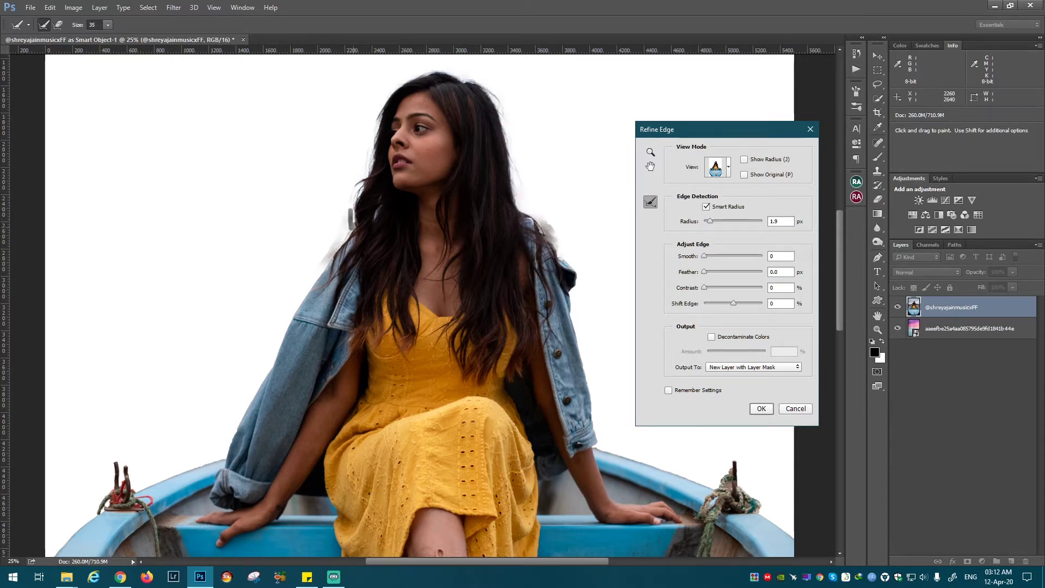
left_click_drag(351, 217, 367, 158)
left_click_drag(403, 87, 566, 253)
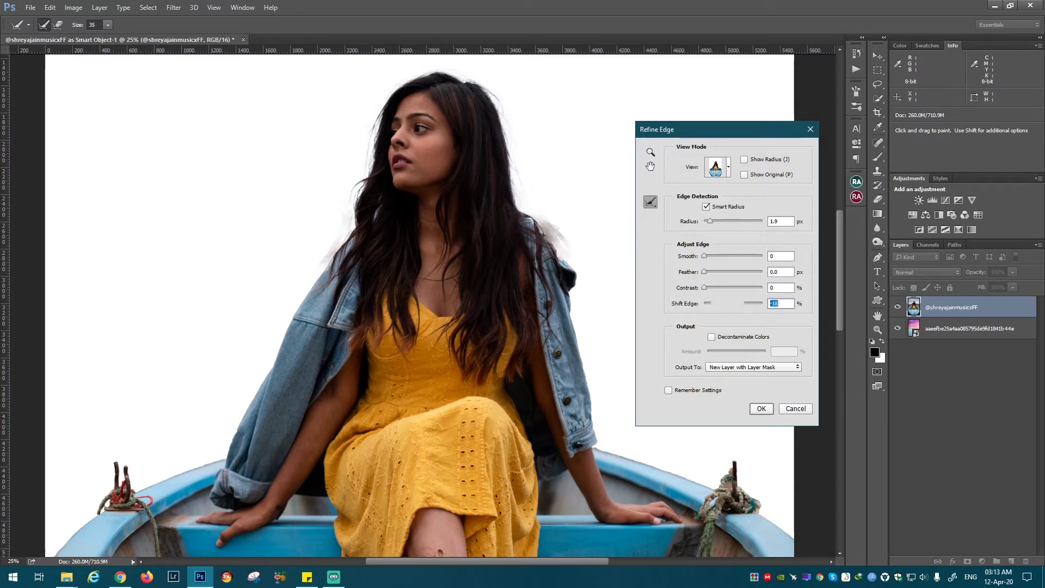
Step: Set Smooth 21, Feather 1.0, Contrast 7, Shift Edge +10, and output a new layer with mask
type("127")
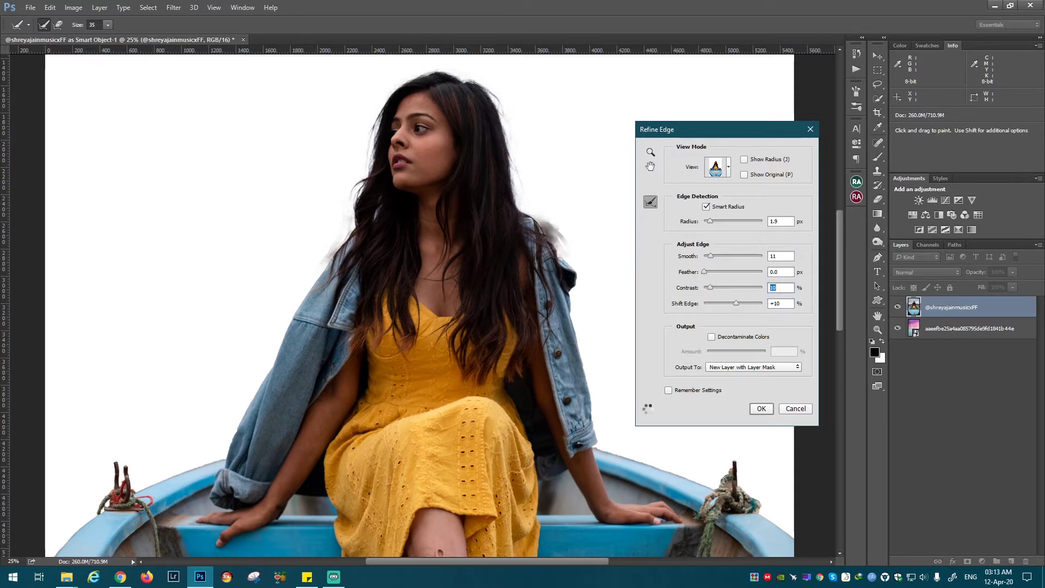
key("shift+Tab")
type("1")
key("shift+Tab")
type("21")
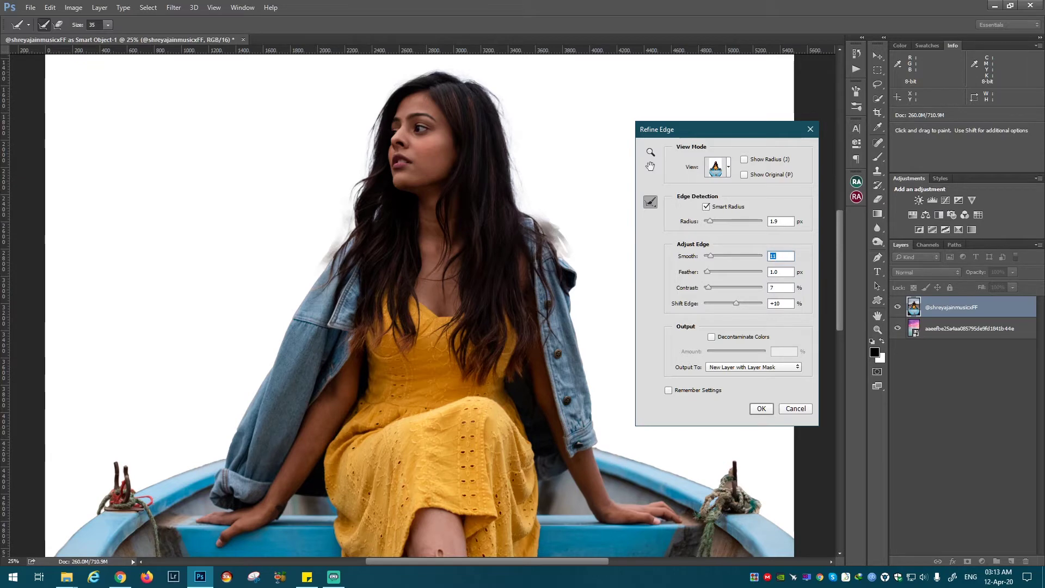
key("Return")
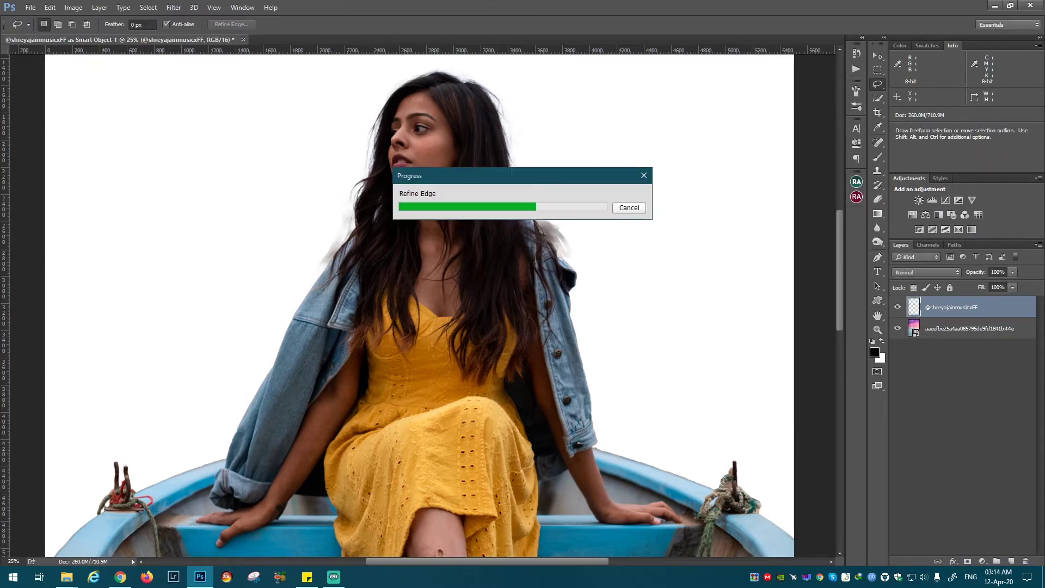
key("ctrl+minus")
key("ctrl+minus")
key("ctrl+minus")
Step: Set up a black brush on the layer mask and paint along the boat's lower edge
key("b")
key("x")
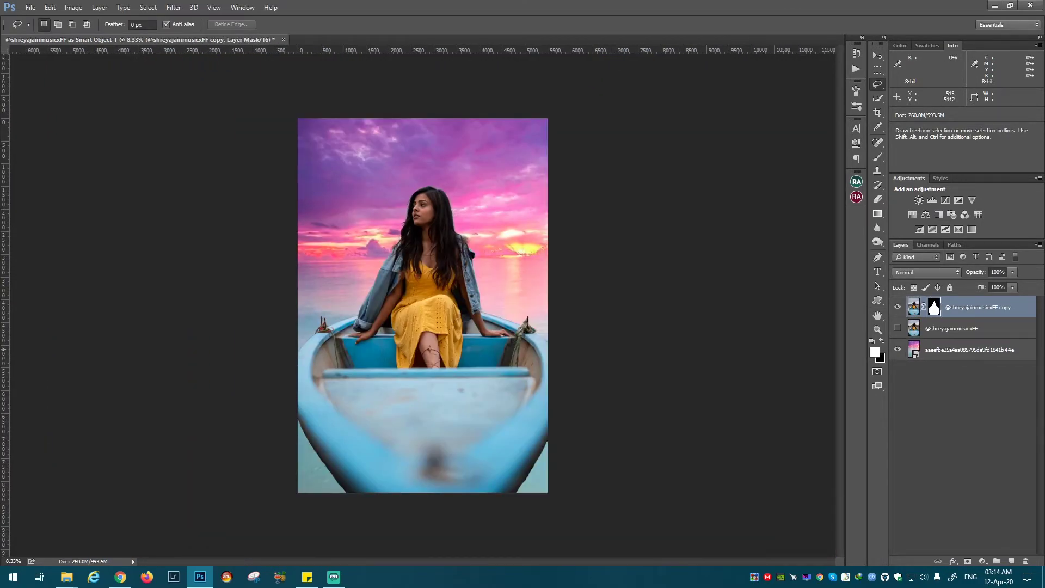
key("ctrl+plus")
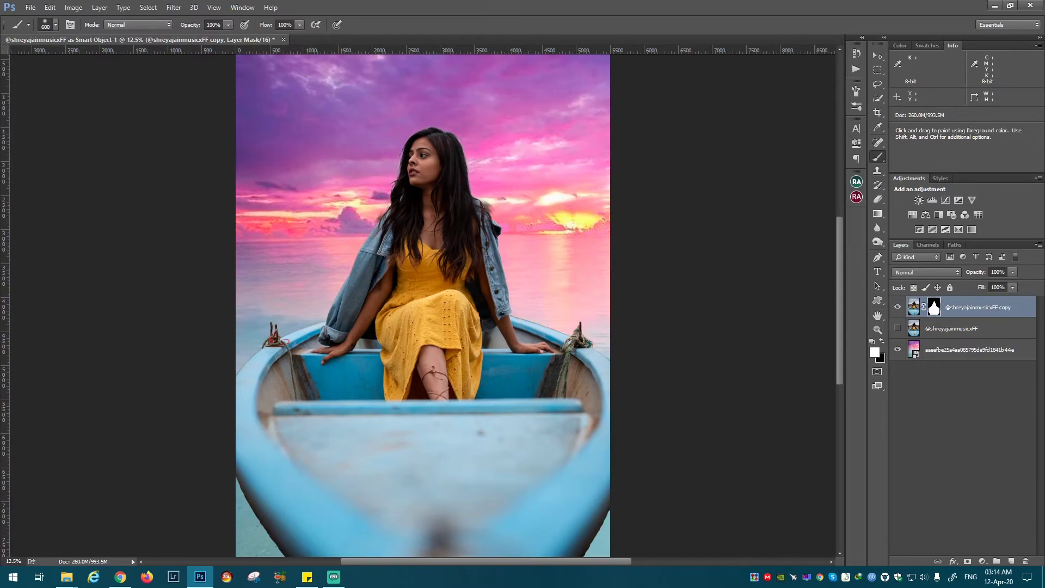
right_click(523, 261)
key("Escape")
key("ctrl+plus")
key("ctrl+plus")
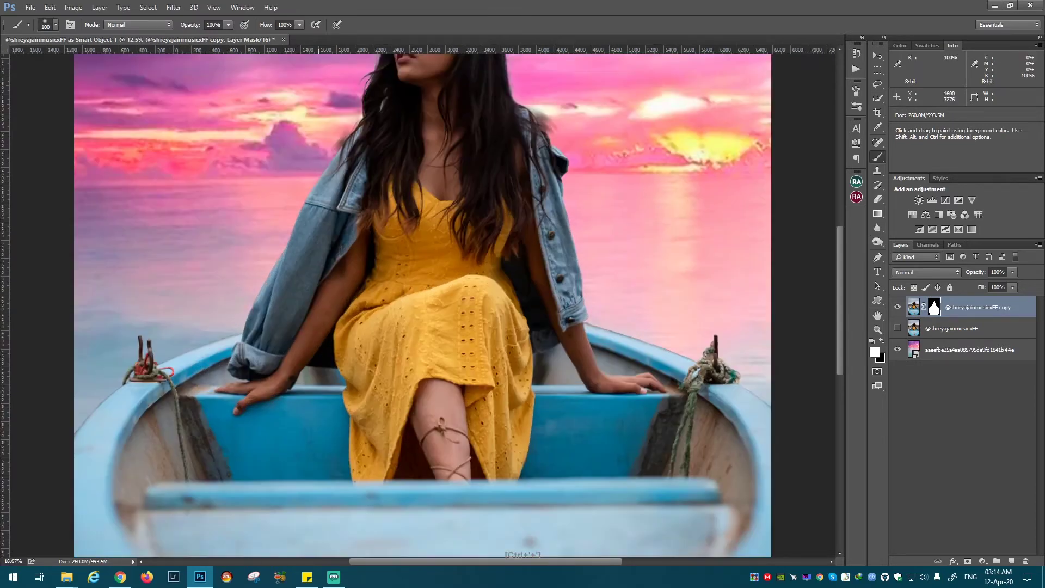
key("ctrl+plus")
key("x")
left_click_drag(490, 326, 702, 261)
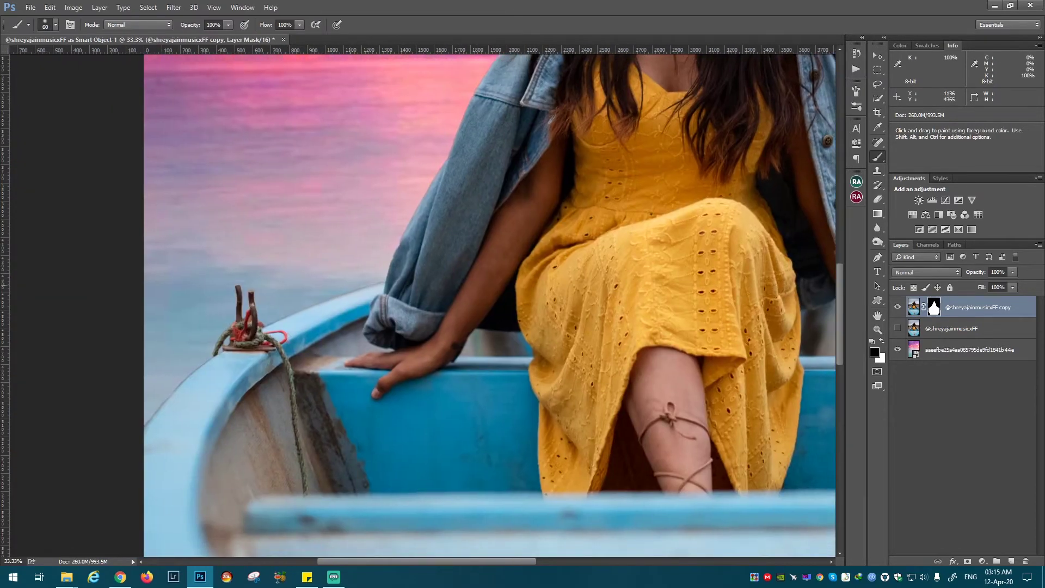
left_click_drag(653, 381, 297, 283)
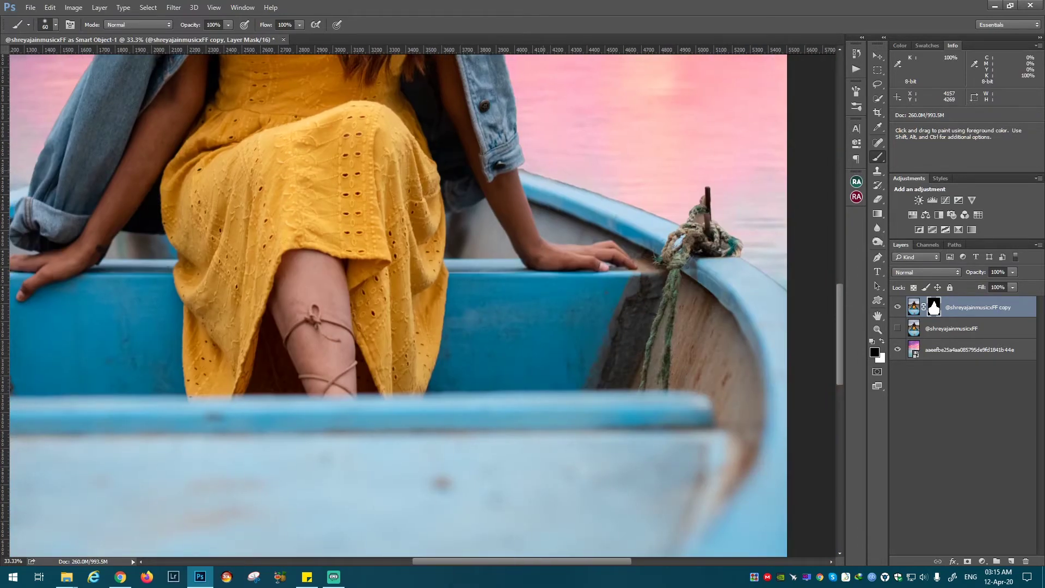
right_click(577, 180)
key("Escape")
Step: Repaint the mask along the boat's lower-right edge with a size-125 brush
left_click_drag(436, 490, 408, 55)
key("x")
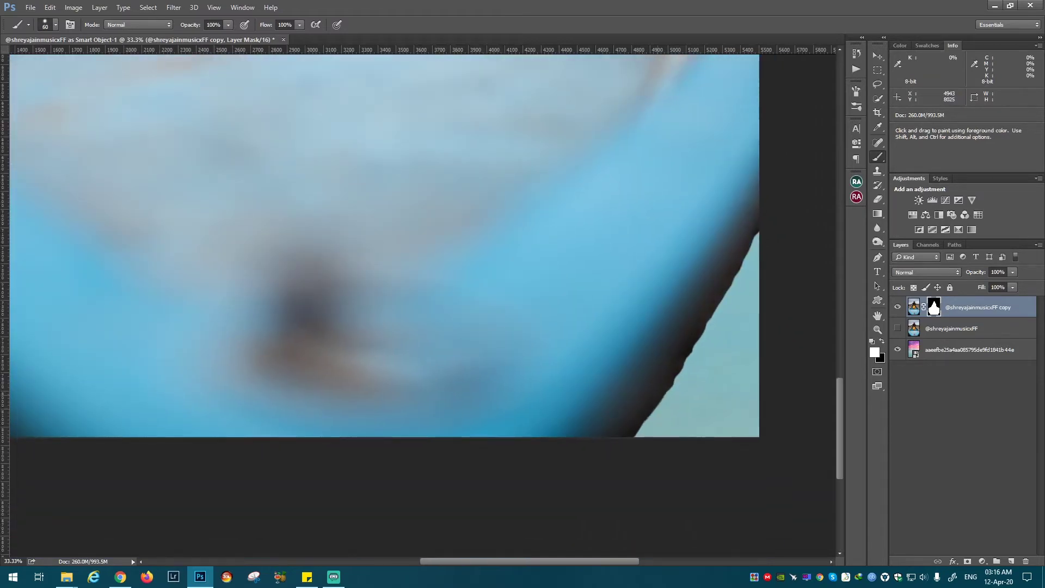
left_click_drag(639, 430, 753, 245)
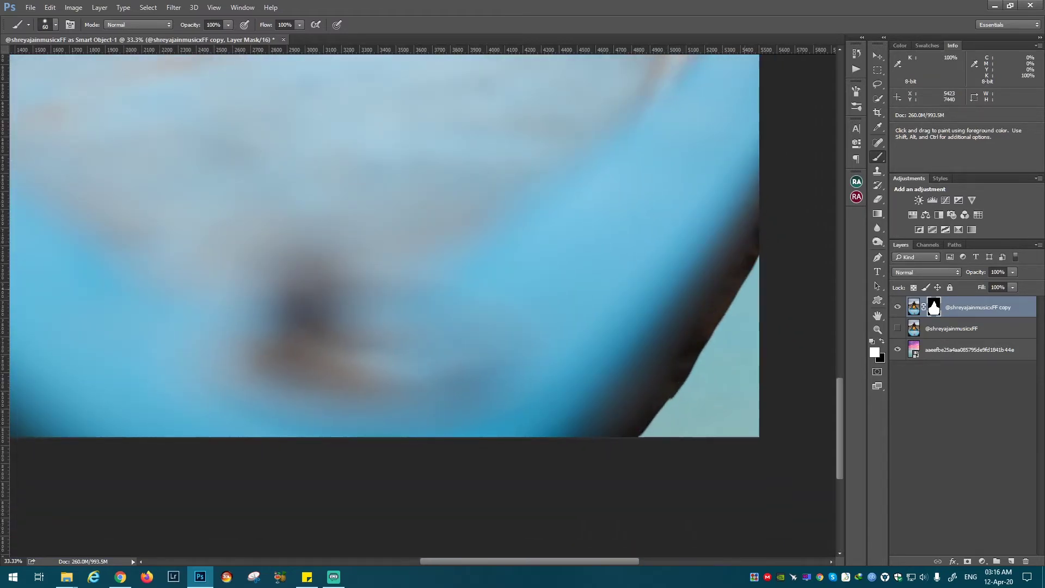
key("bracketright")
key("bracketright")
key("bracketright")
left_click(656, 428)
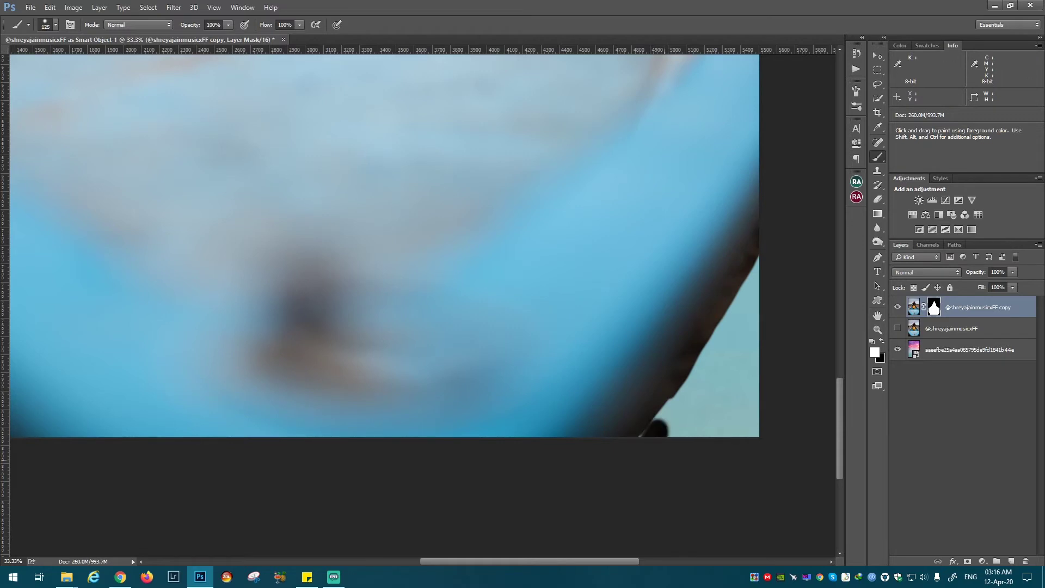
key("x")
mouse_move(656, 428)
left_mouse_down()
mouse_move(751, 239)
mouse_move(668, 417)
left_mouse_up()
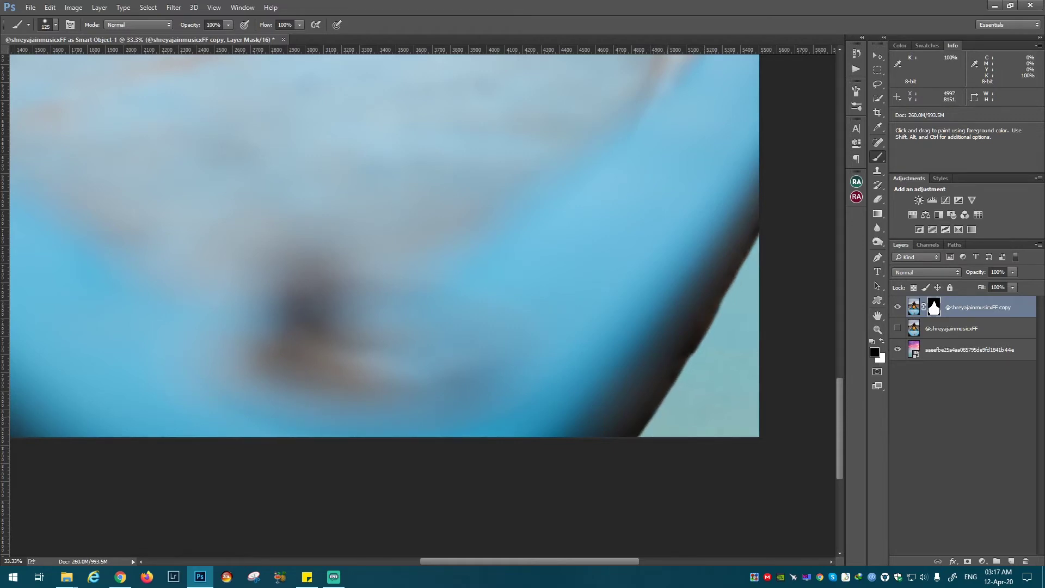
key("ctrl+minus")
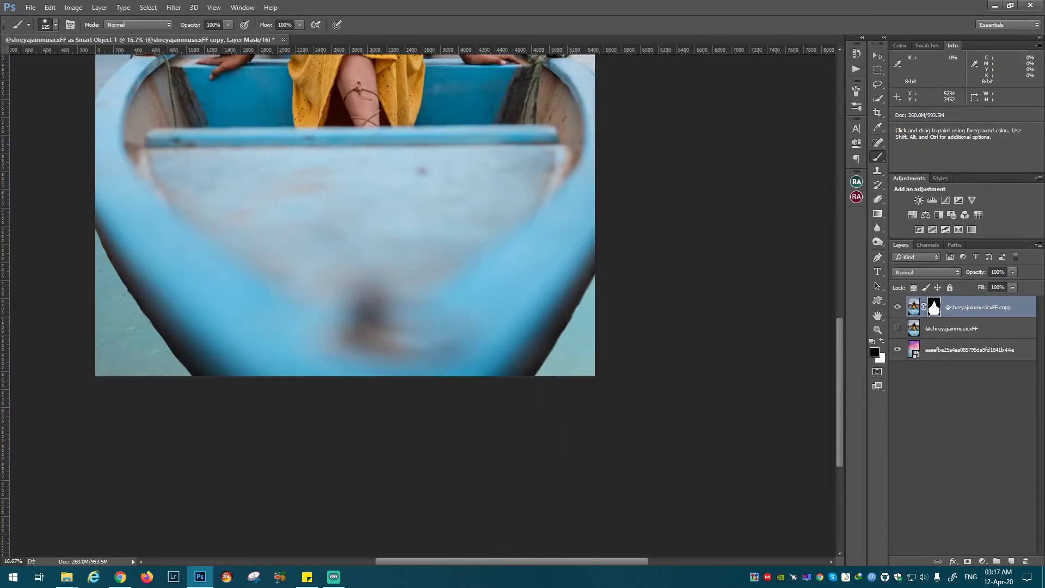
Step: Paint the mask along the boat's lower-left edge and clear the dark spot there
left_click_drag(101, 234, 185, 376)
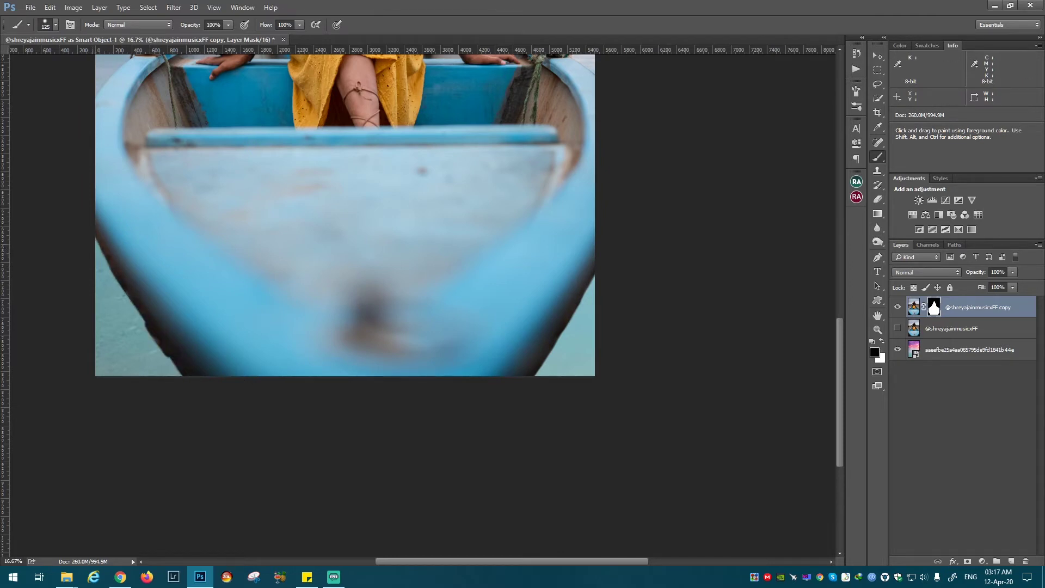
left_click_drag(99, 235, 185, 376)
key("x")
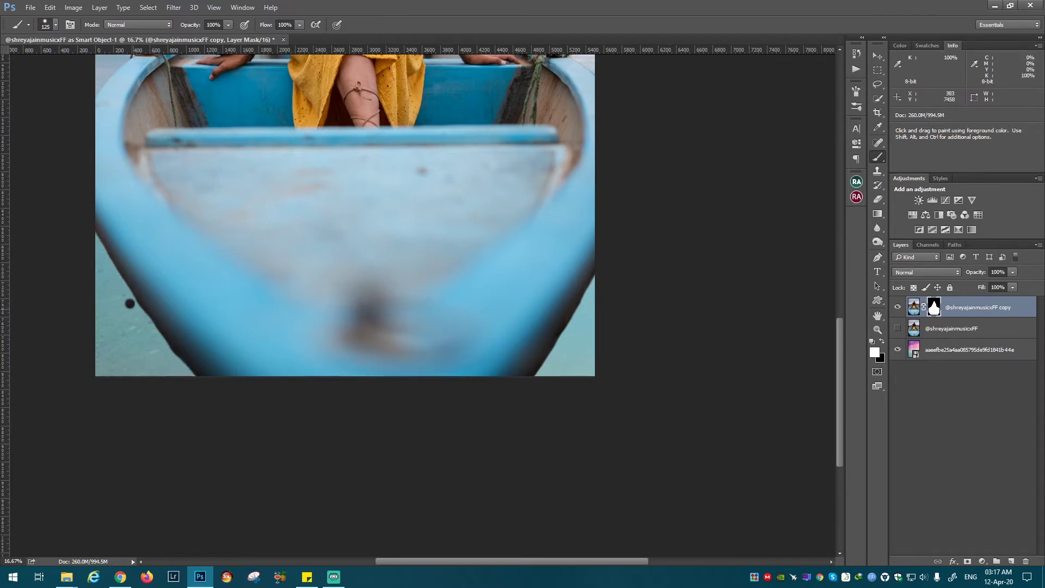
left_click(131, 303)
key("x")
key("x")
key("x")
key("x")
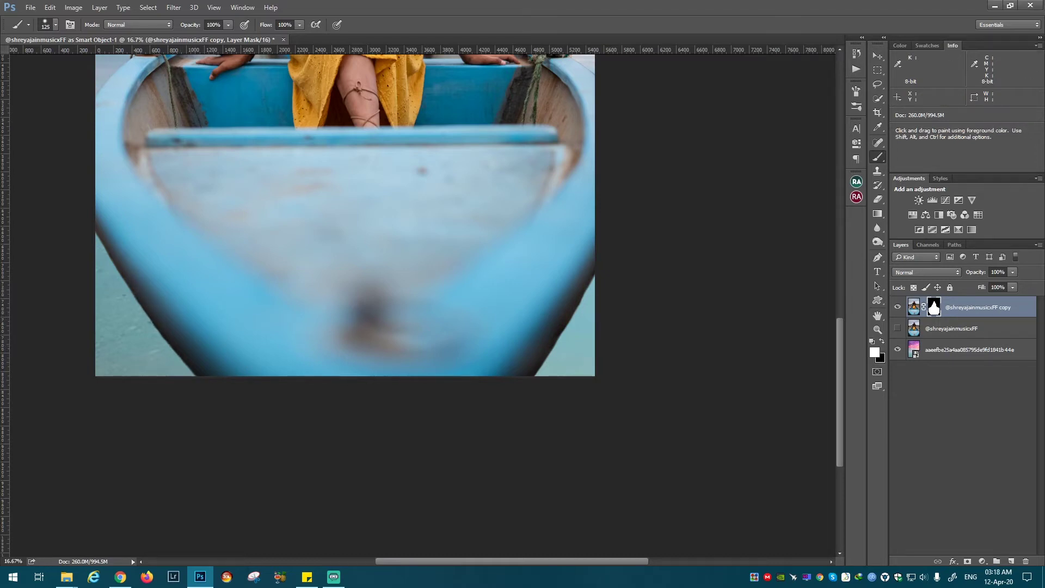
key("ctrl+minus")
key("ctrl+minus")
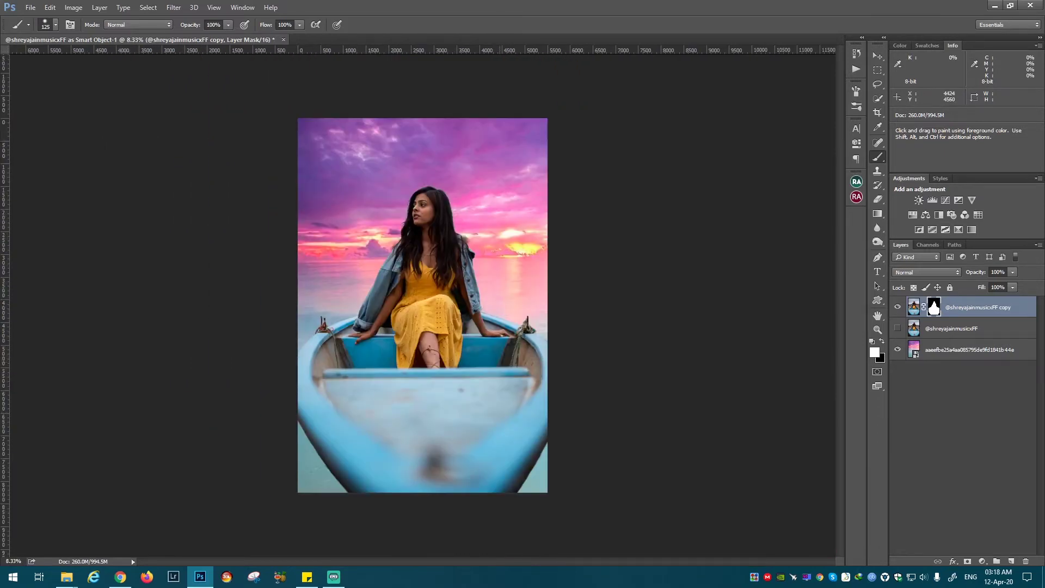
Step: Paint the mask where the girl's hair and shoulder meet the sky
key("ctrl+plus")
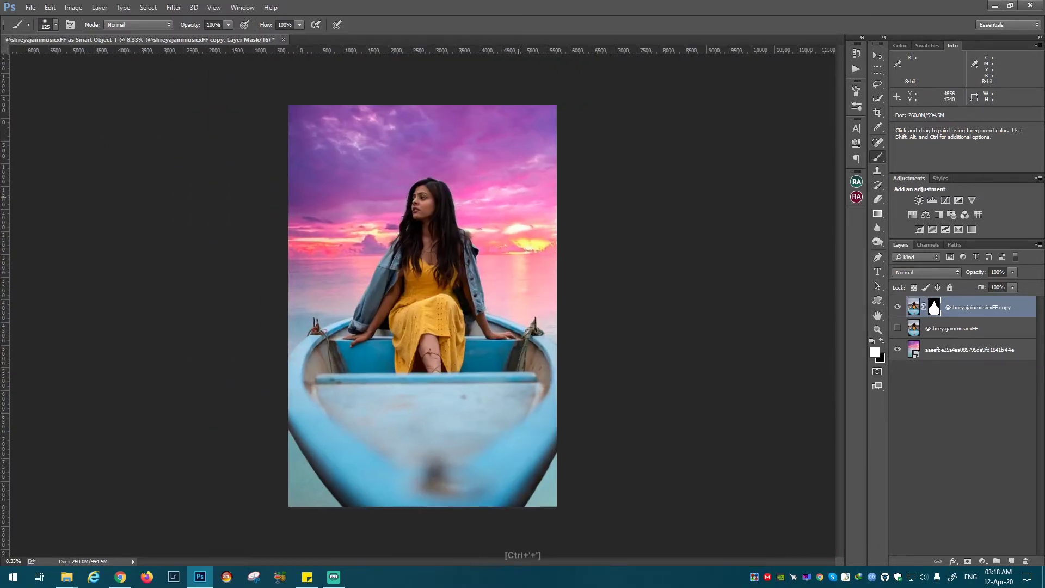
key("ctrl+plus")
key("ctrl+plus")
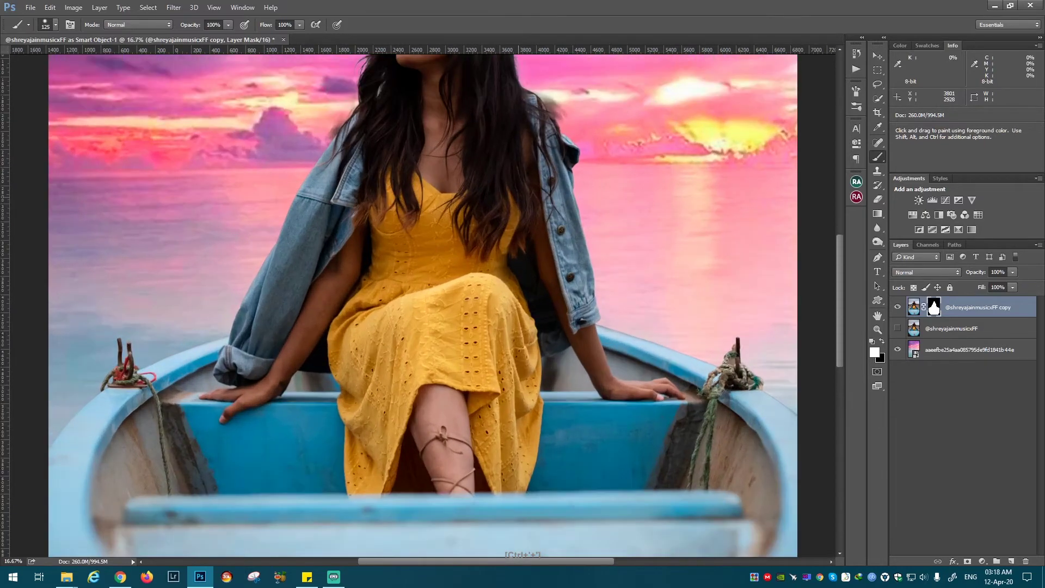
scroll(425, 305, "up", 5)
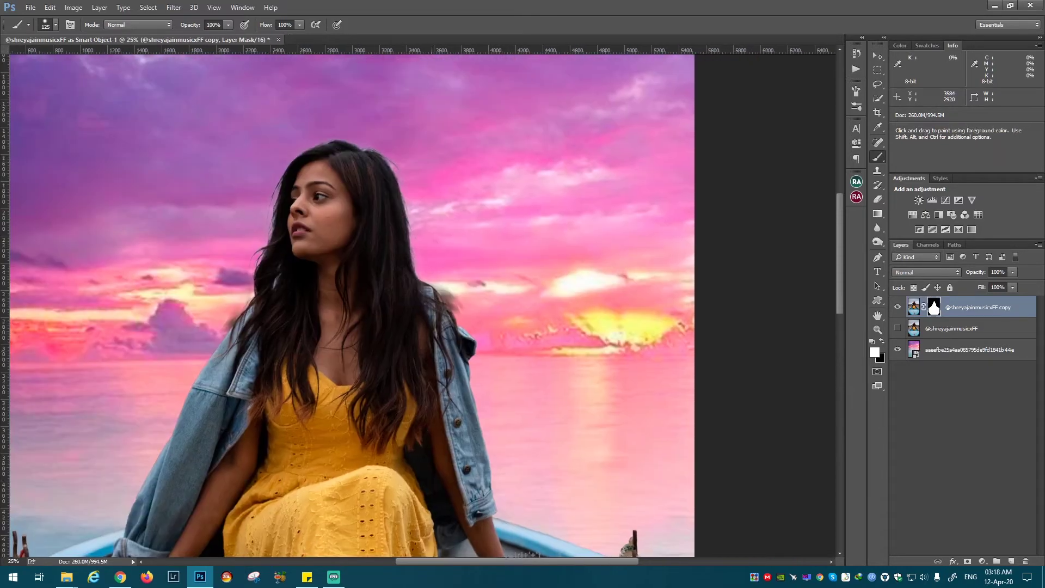
key("ctrl+plus")
key("ctrl+plus")
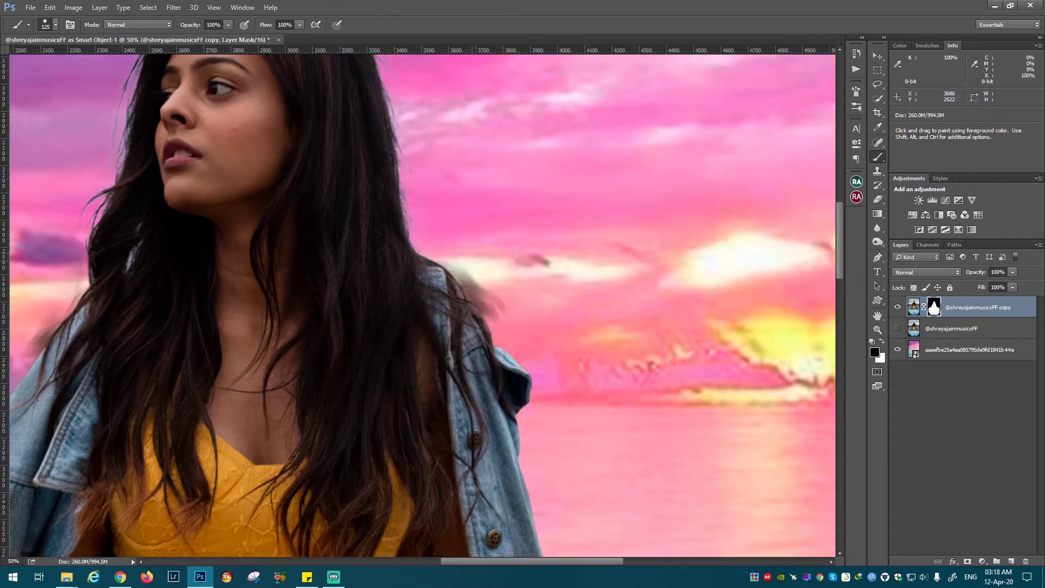
left_click_drag(478, 280, 506, 311)
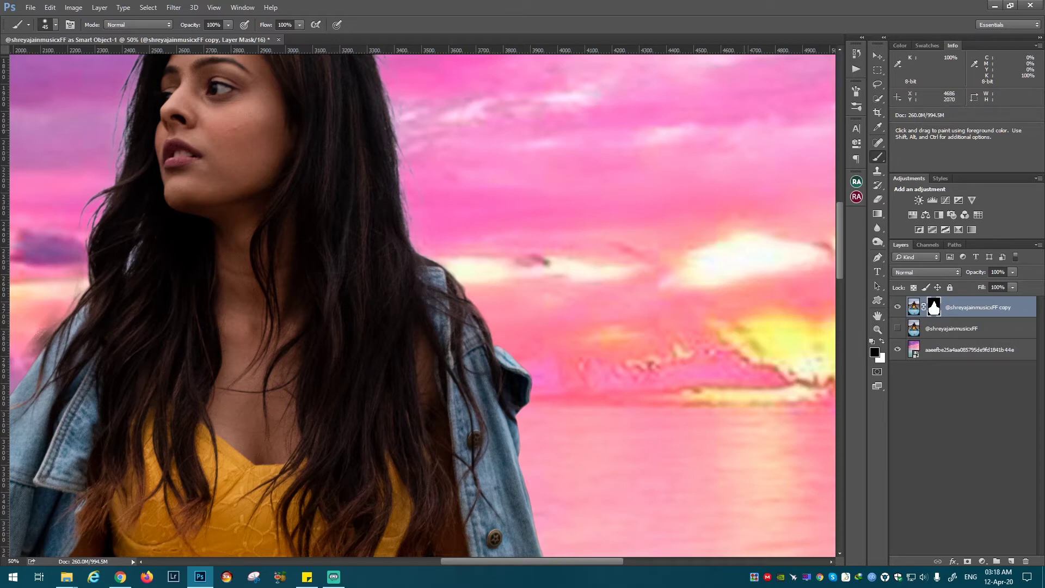
key("ctrl+minus")
key("ctrl+minus")
key("ctrl+minus")
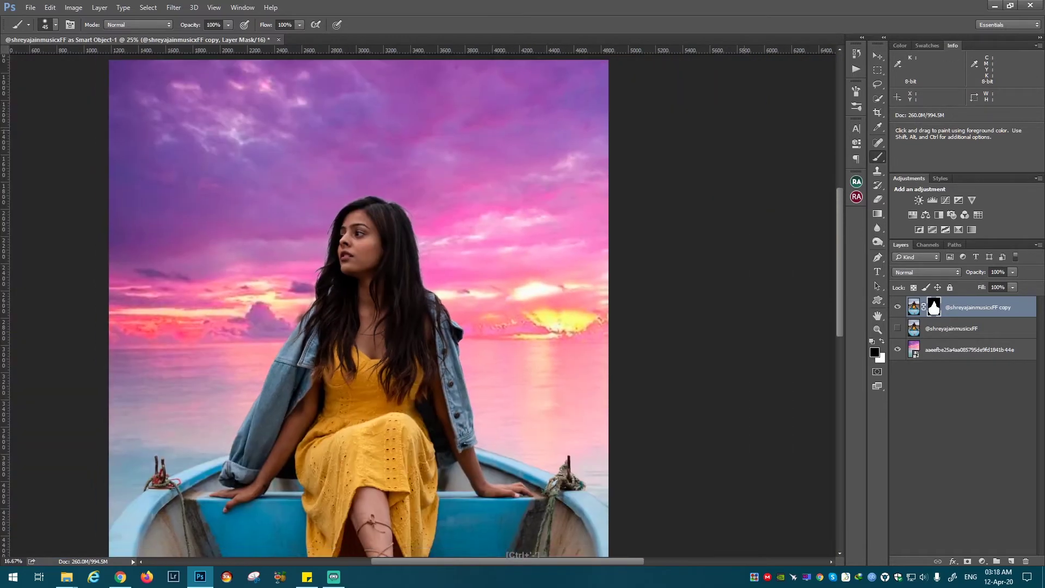
key("ctrl+minus")
key("ctrl+minus")
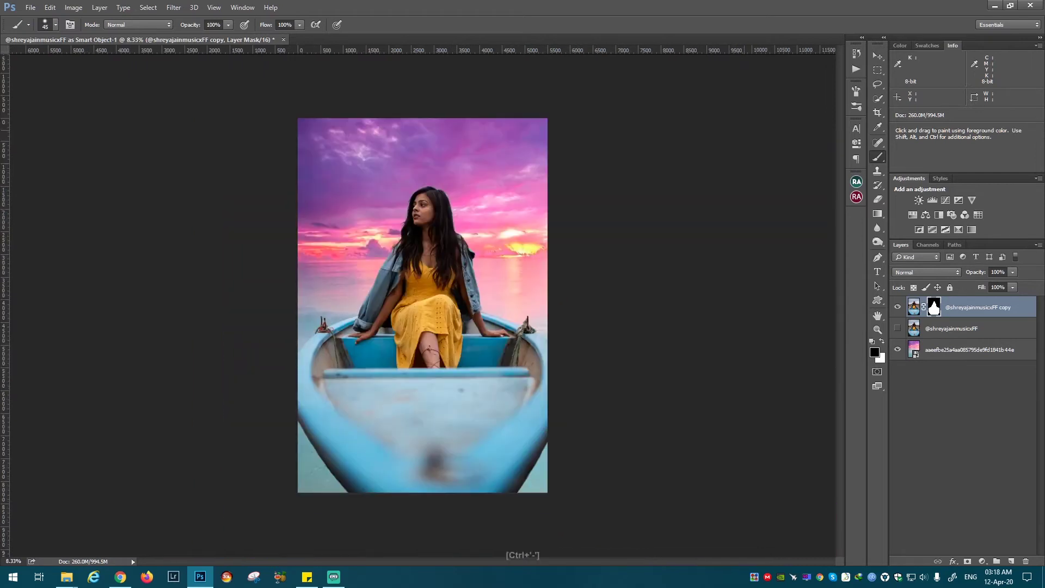
key("ctrl+minus")
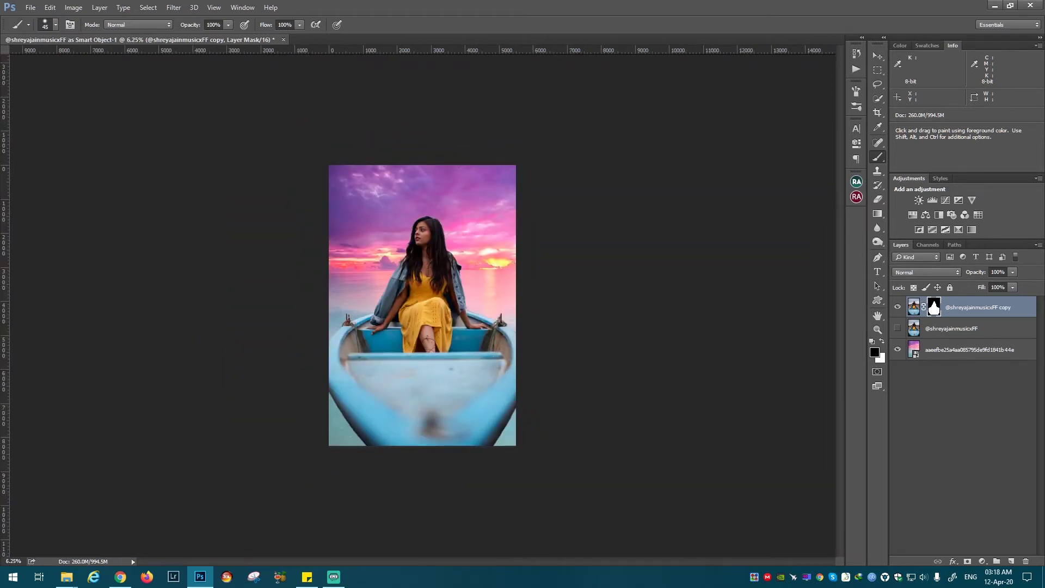
Step: Step through the sunset, original girl and masked copy layers, ending on the masked copy
key("alt+bracketleft")
key("alt+bracketright")
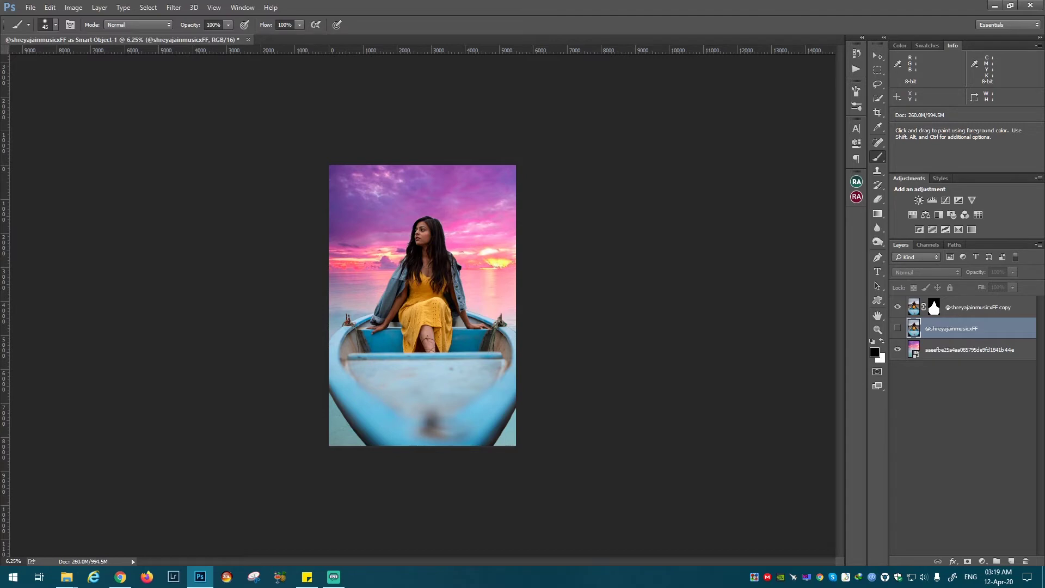
key("alt+bracketright")
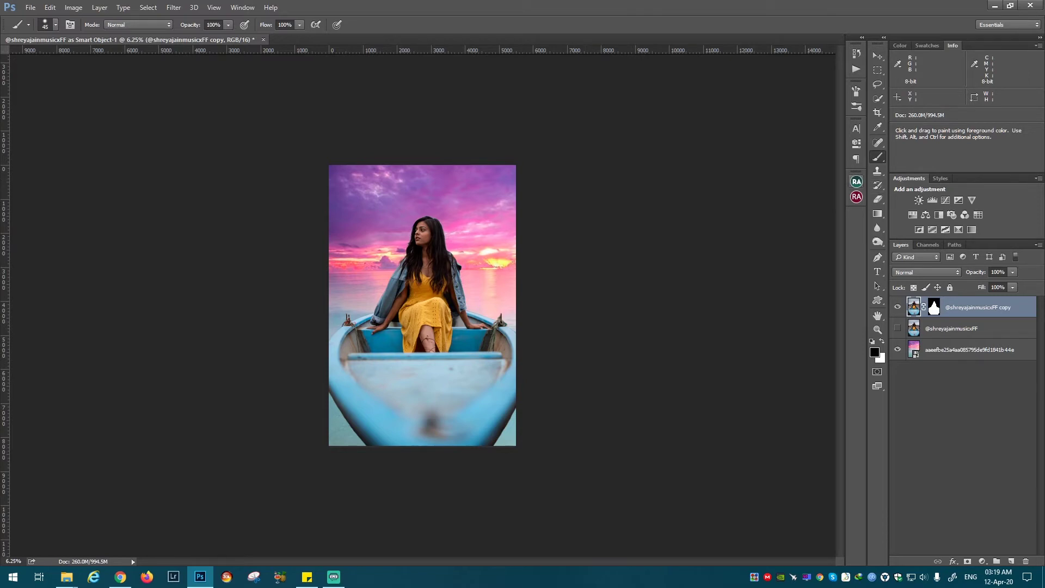
Step: Zoom in on the girl and run Frequency Separation Via Median from the Beauty Retouch panel
left_click(856, 181)
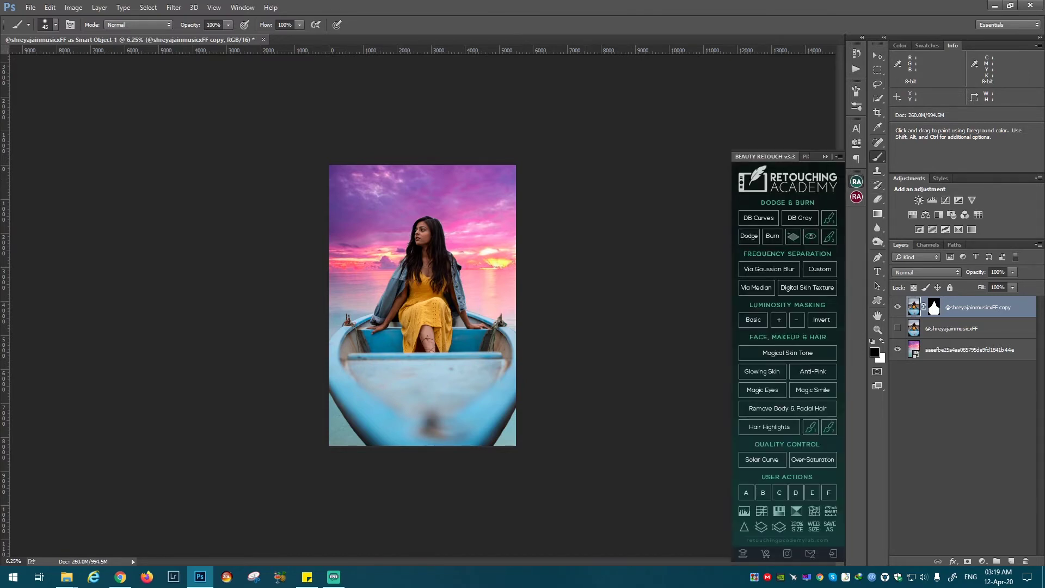
left_click(856, 181)
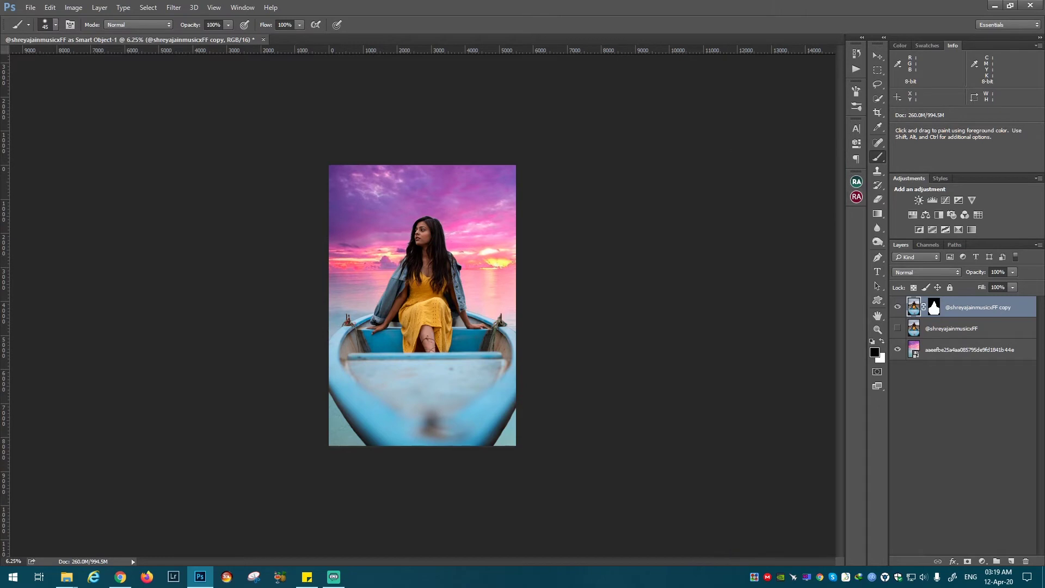
left_click(856, 182)
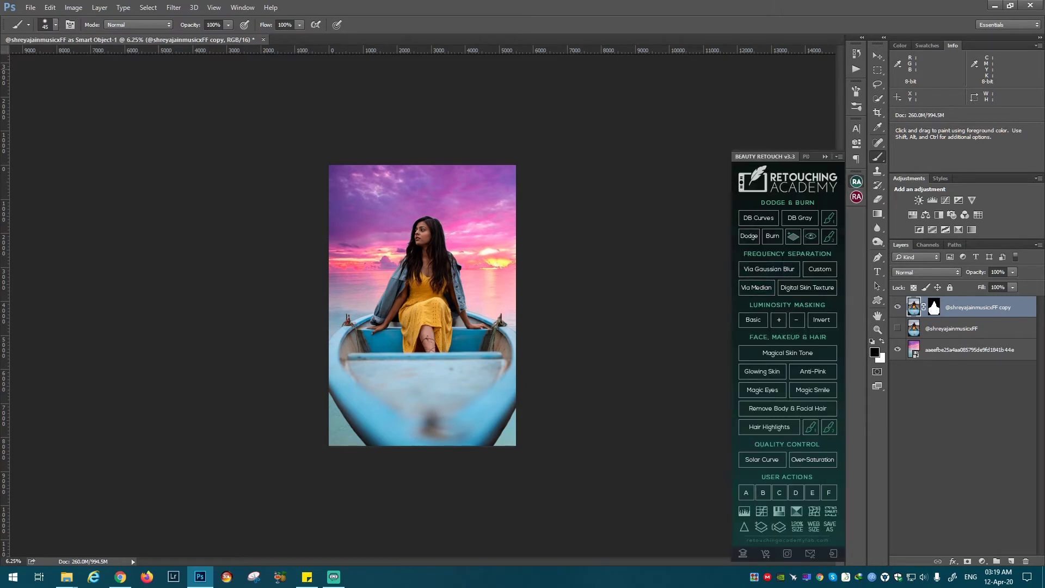
left_click(856, 181)
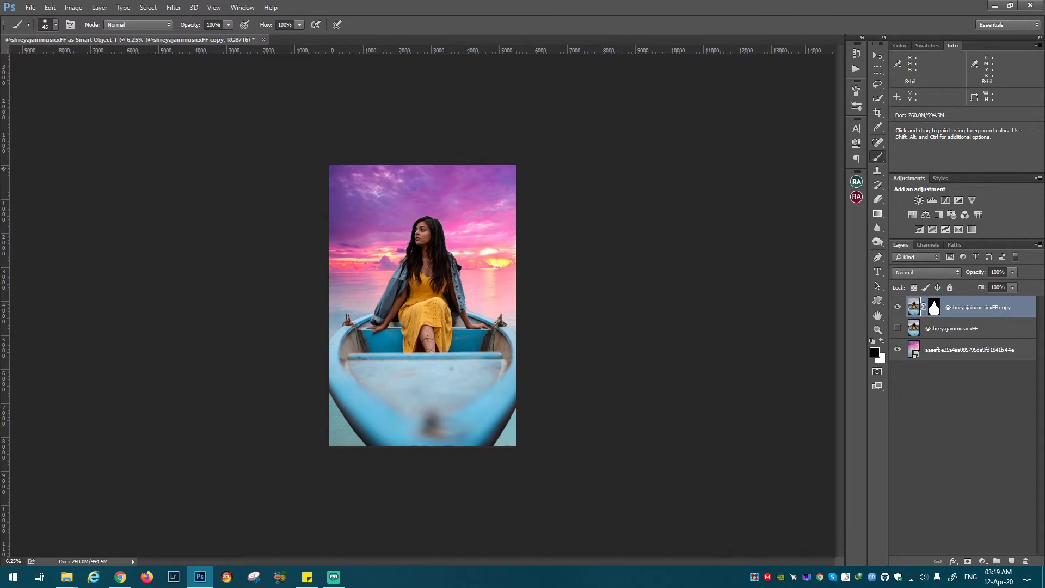
key("ctrl+plus")
key("ctrl+plus")
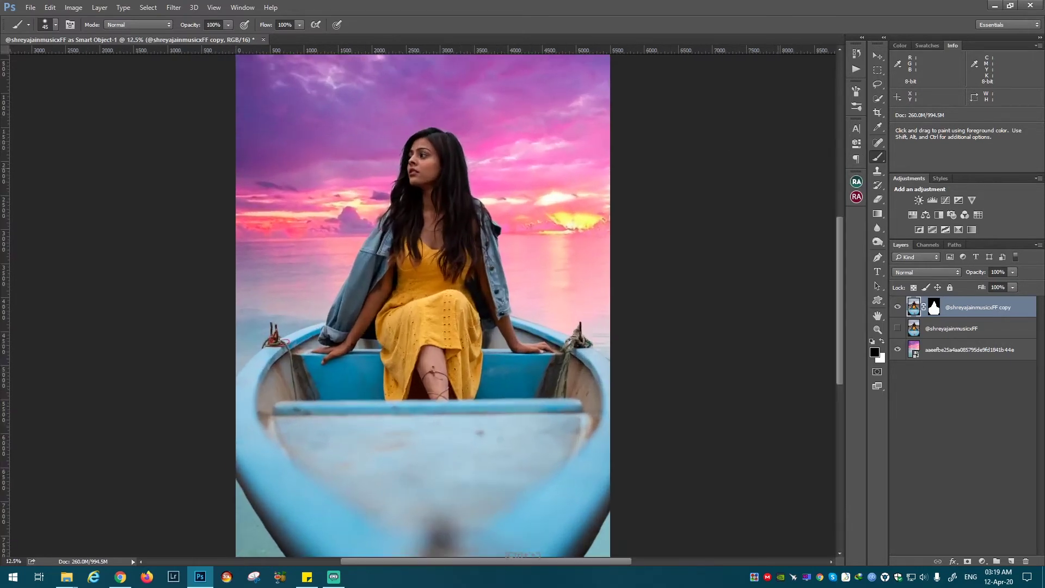
key("ctrl+plus")
key("ctrl+plus")
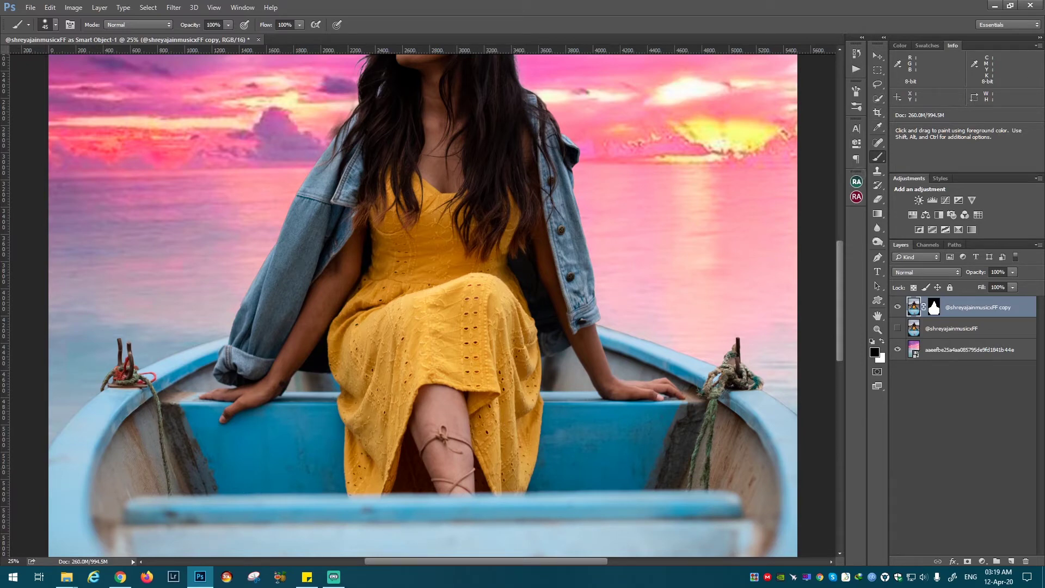
left_click(856, 181)
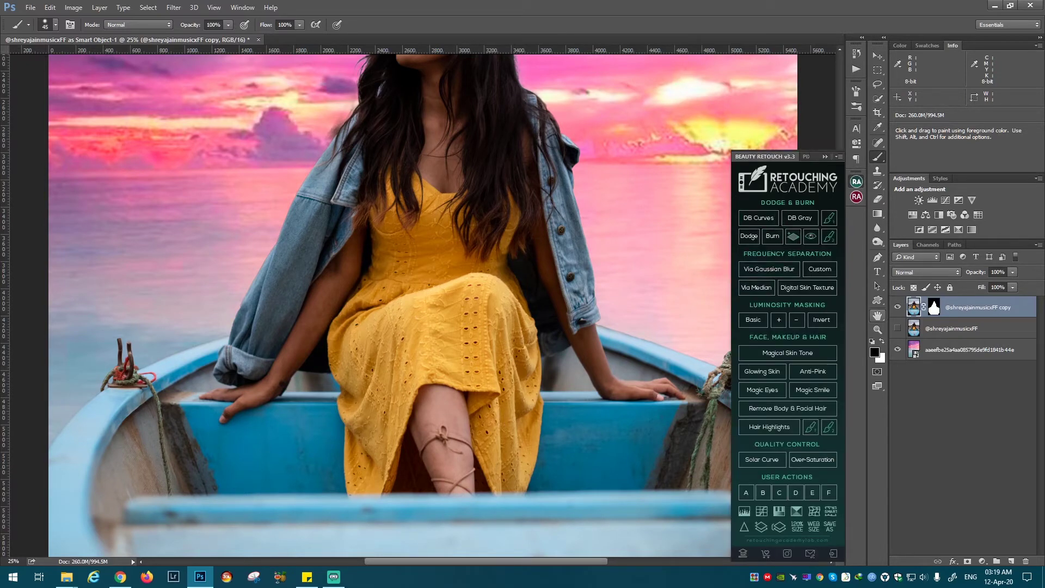
left_click(757, 288)
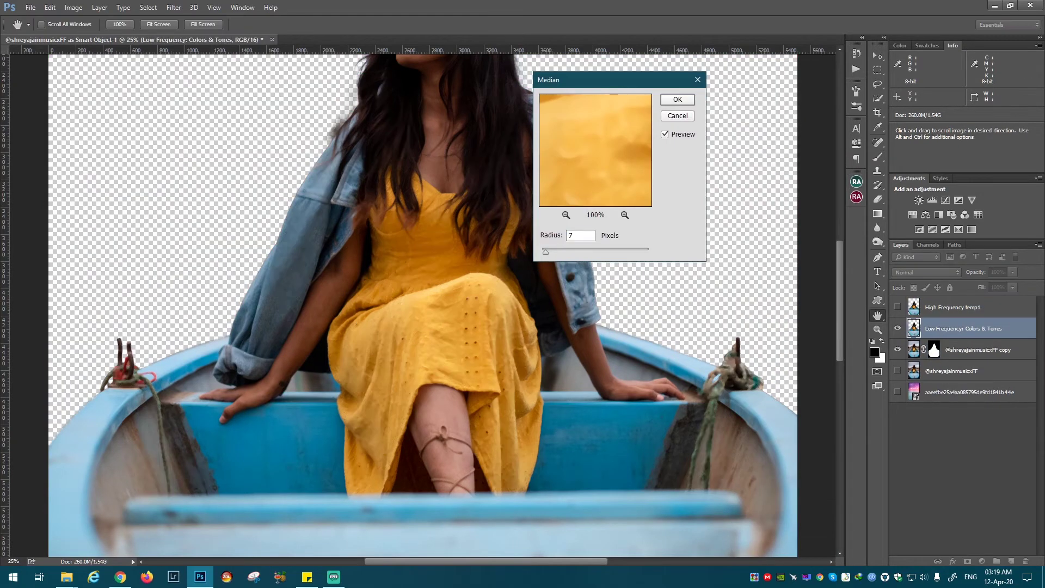
Step: Apply a median radius of 10 and retouch the face's skin with a size-45 brush
type("10")
key("Return")
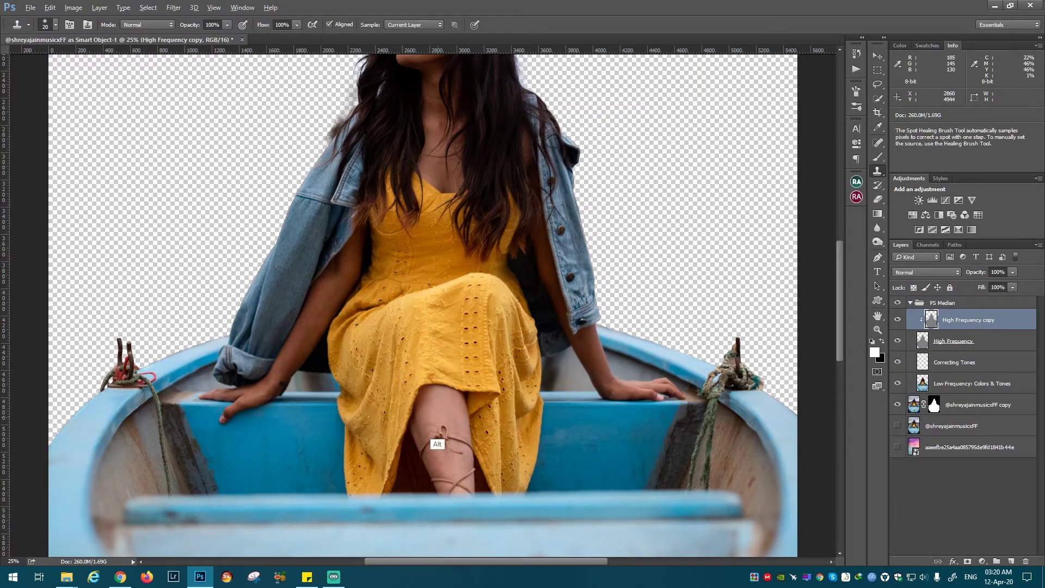
key("bracketright")
key("bracketright")
key("bracketright")
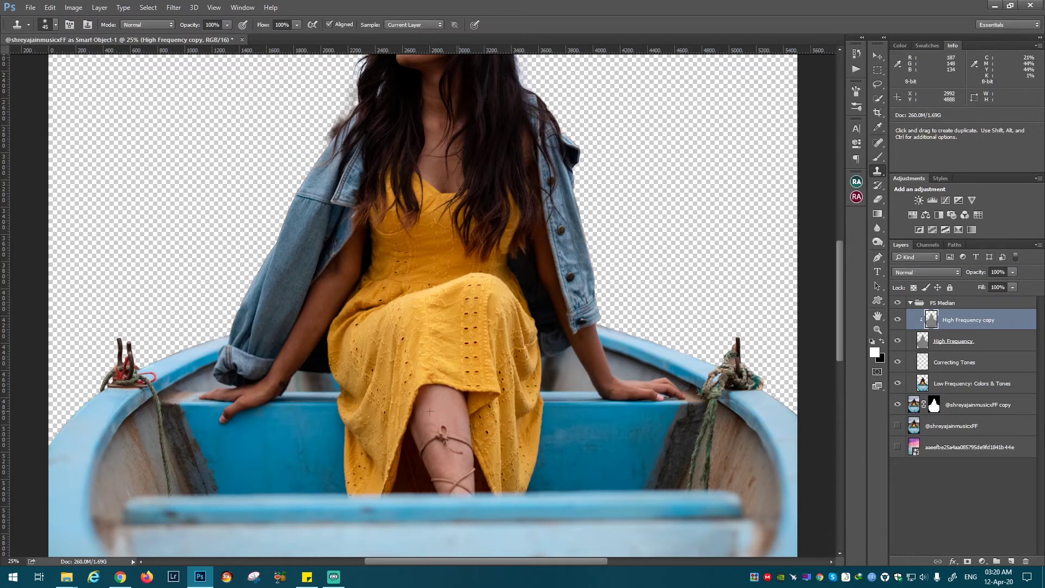
scroll(447, 274, "up", 1)
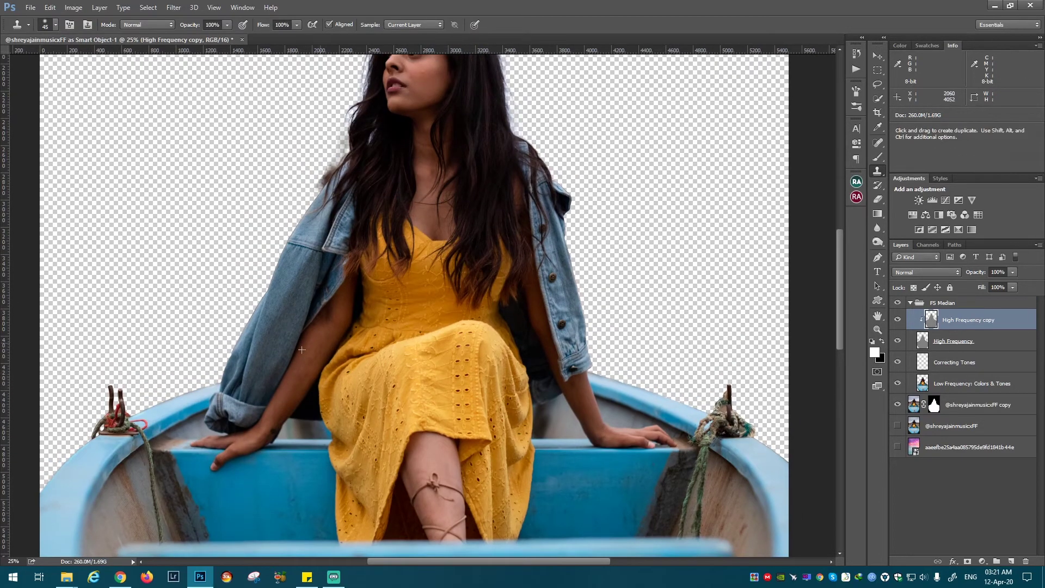
left_click_drag(449, 181, 386, 404)
key("ctrl+plus")
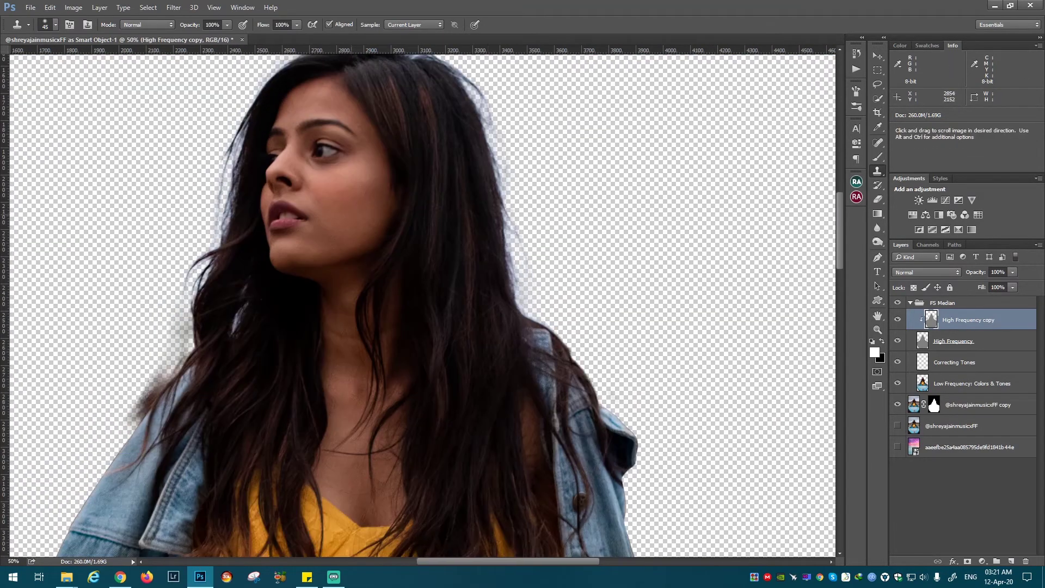
Step: Review the dress and boat, fit the image, and select the Low Frequency layer
left_click_drag(331, 227, 436, 239)
left_click_drag(436, 353, 389, 237)
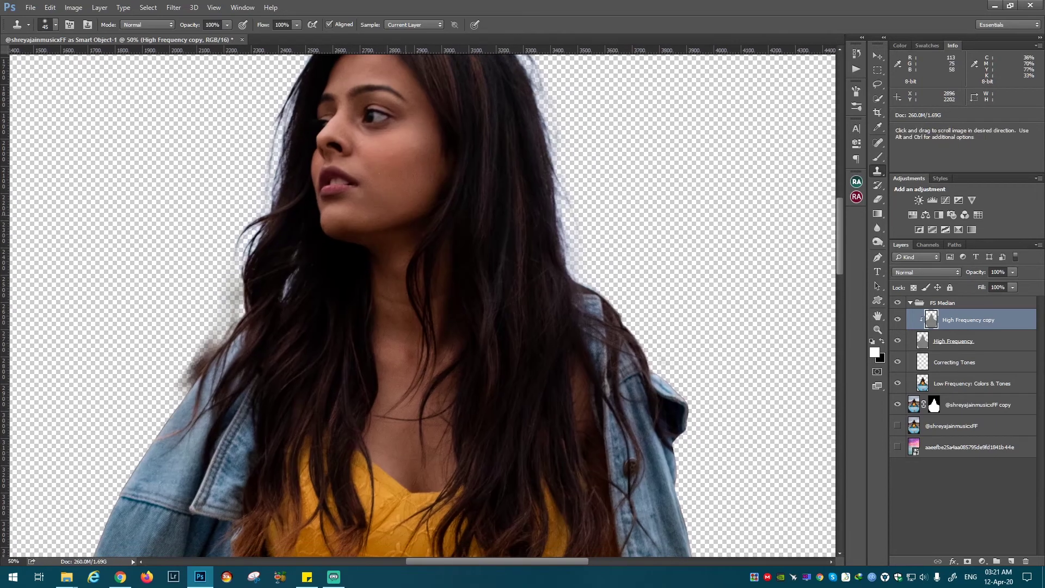
left_click_drag(297, 501, 448, 229)
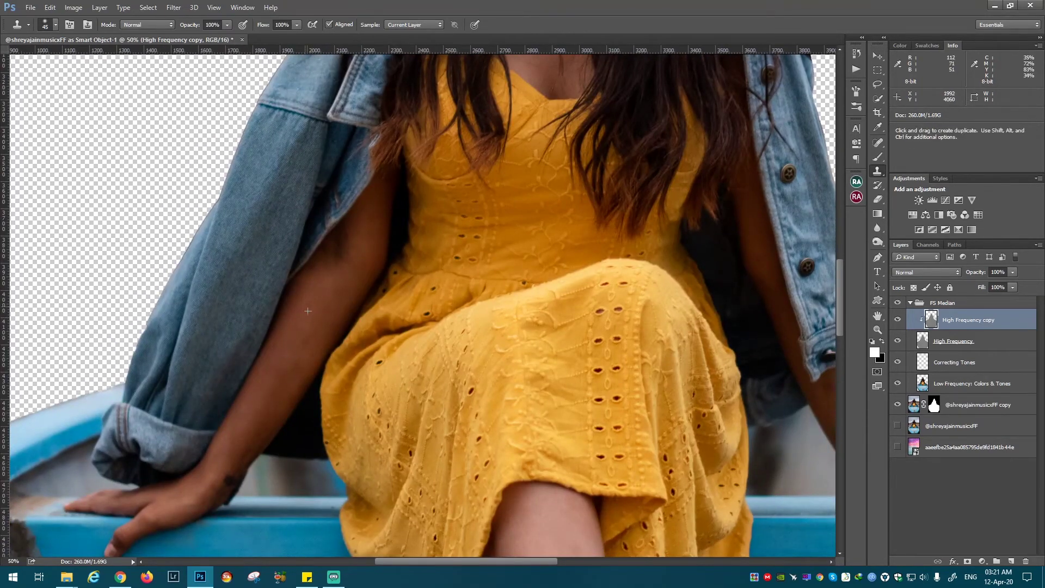
key("ctrl+0")
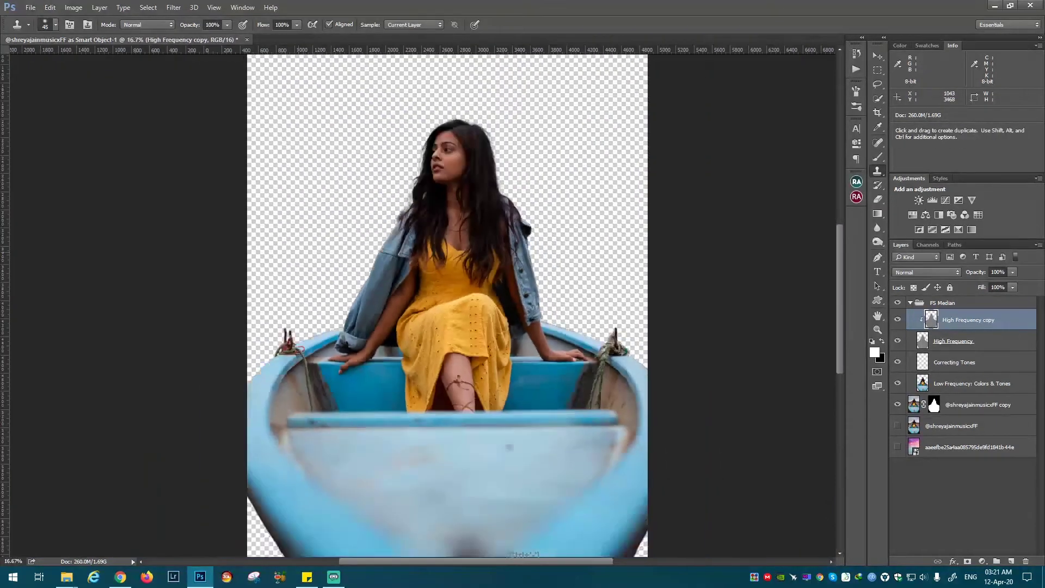
key("alt+bracketleft")
key("alt+bracketleft")
key("alt+bracketleft")
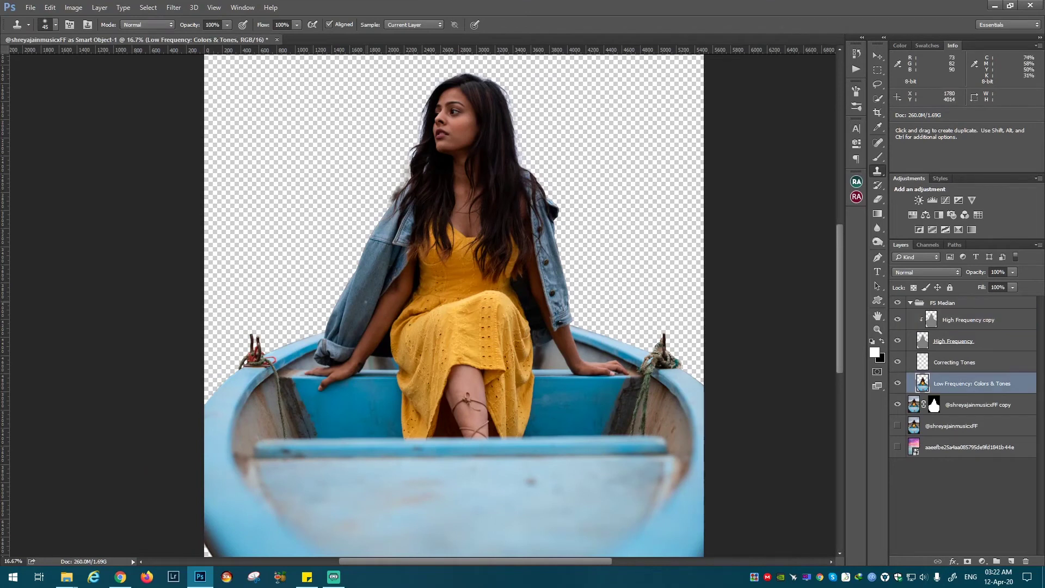
Step: Blend skin tones on Low Frequency: Colors & Tones with a size-100 Mixer Brush
key("ctrl+plus")
key("b")
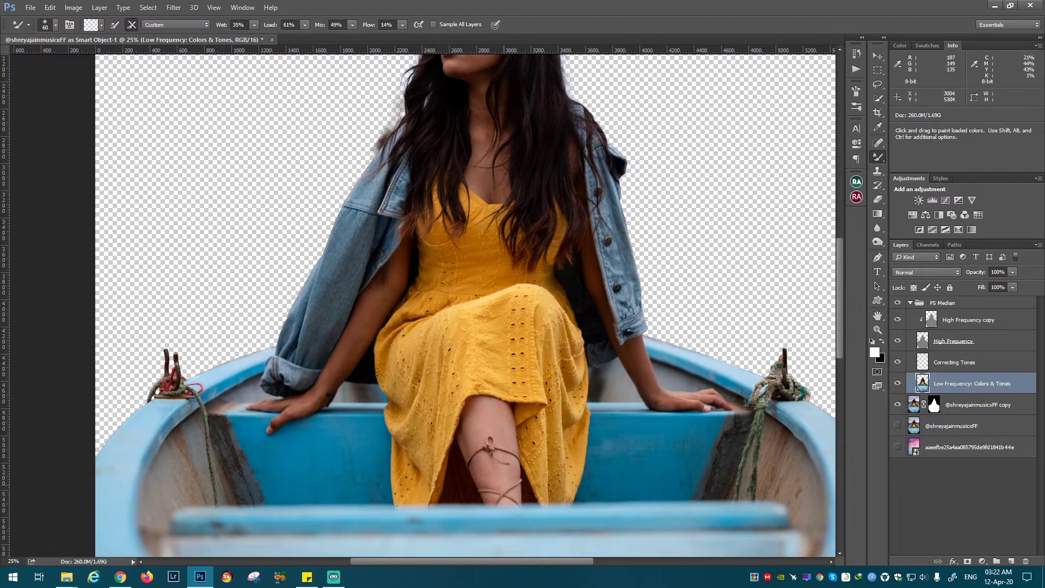
key("bracketright")
key("bracketright")
key("bracketright")
scroll(458, 305, "up", 3)
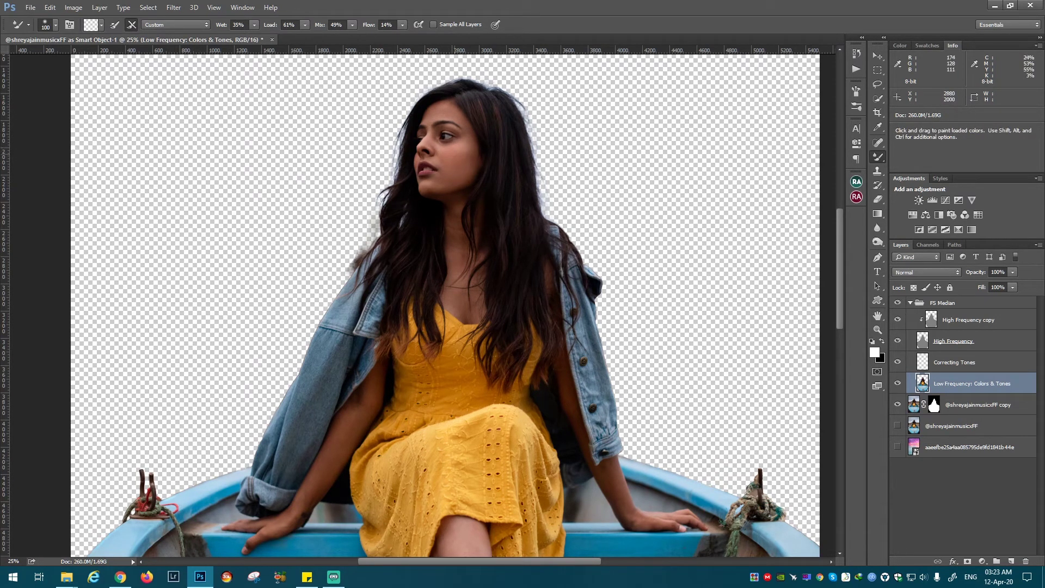
scroll(457, 305, "down", 3)
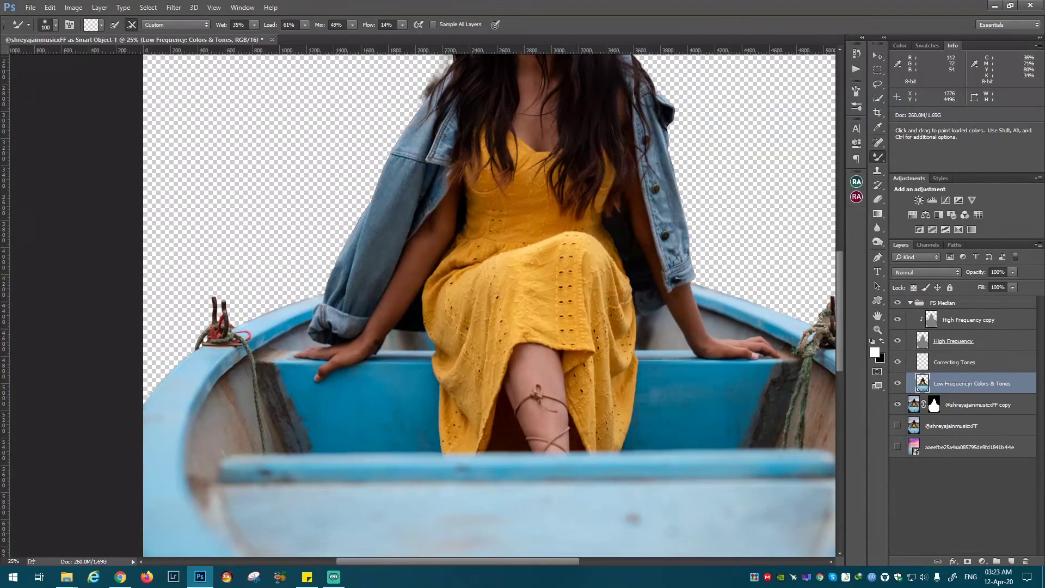
scroll(542, 459, "down", 2)
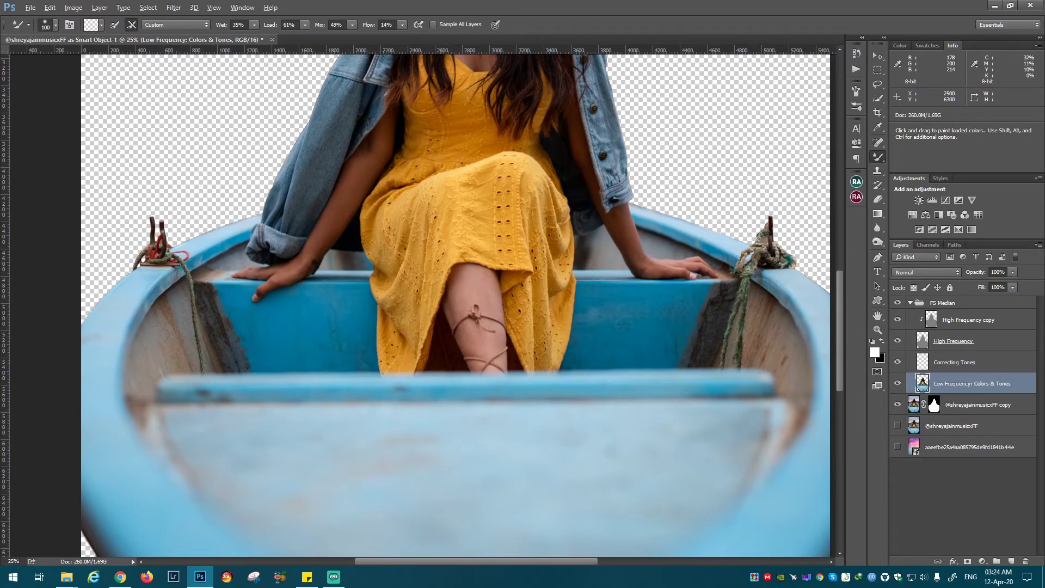
Step: Collapse FS Median and toggle its visibility to compare, leaving the retouch on
left_click_drag(641, 282, 619, 446)
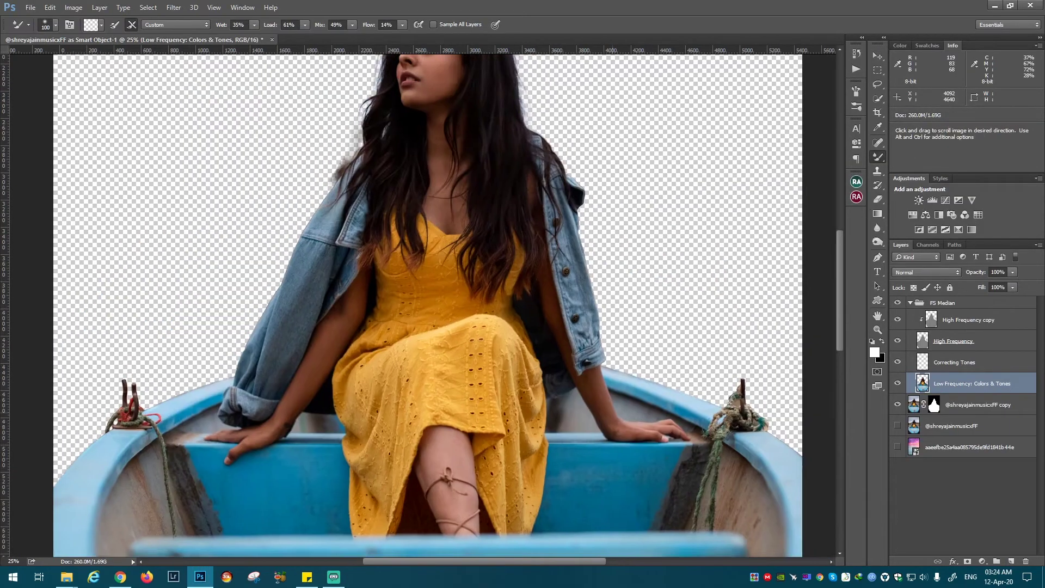
left_click(911, 303)
key("ctrl+minus")
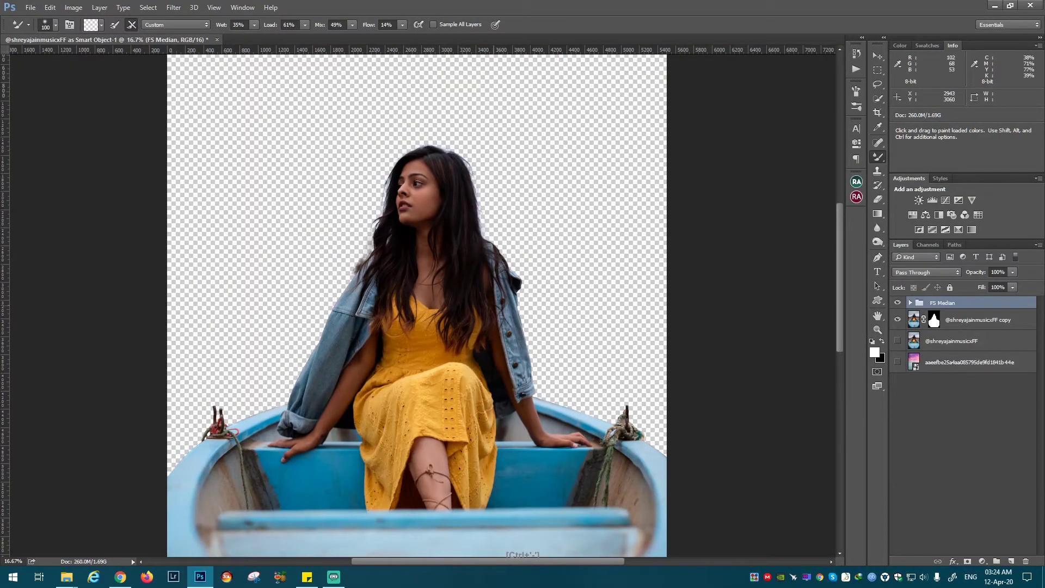
key("ctrl+comma")
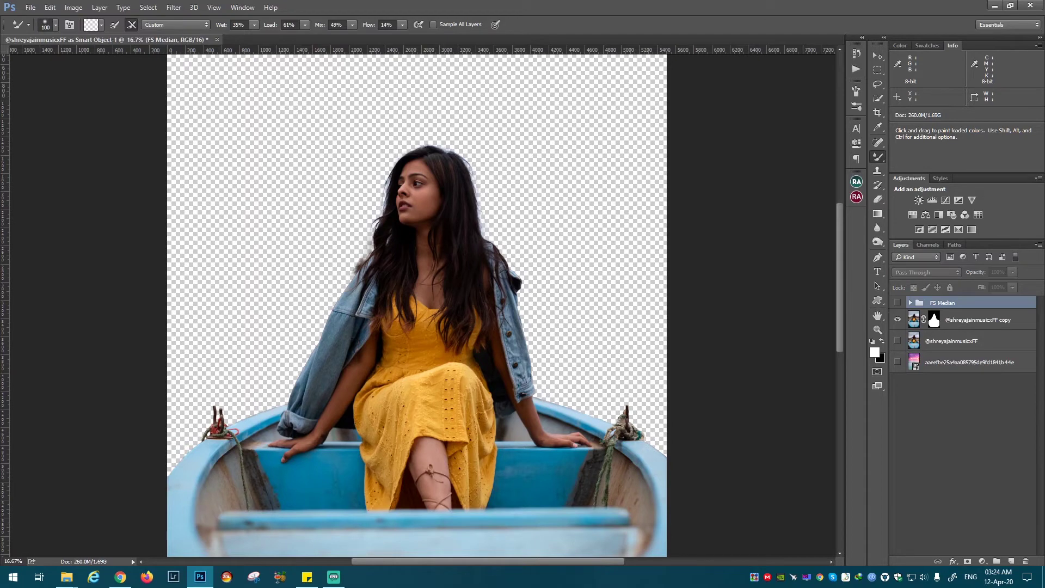
key("ctrl+comma")
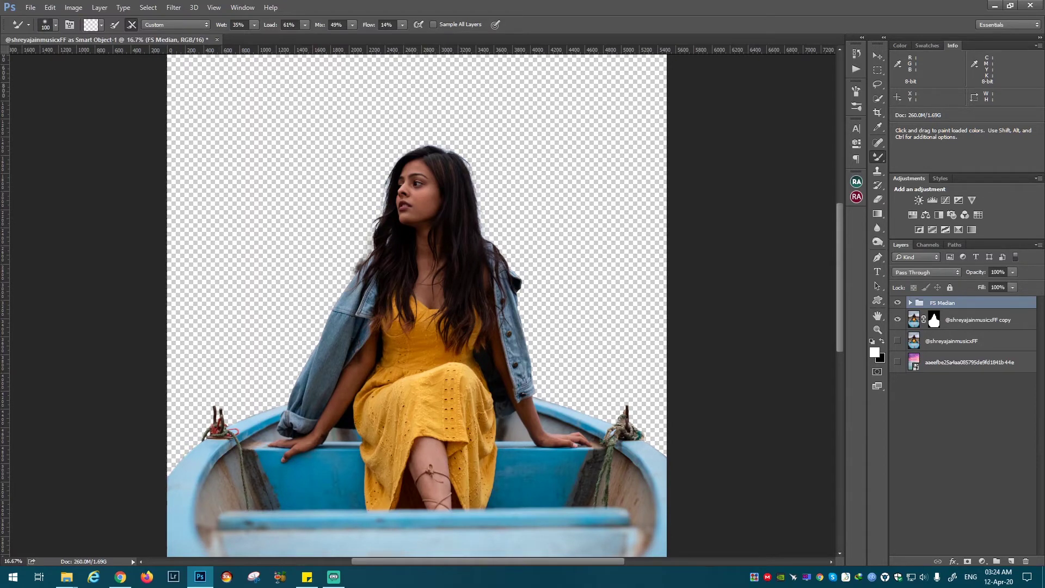
key("ctrl+comma")
key("ctrl+comma")
key("ctrl+comma")
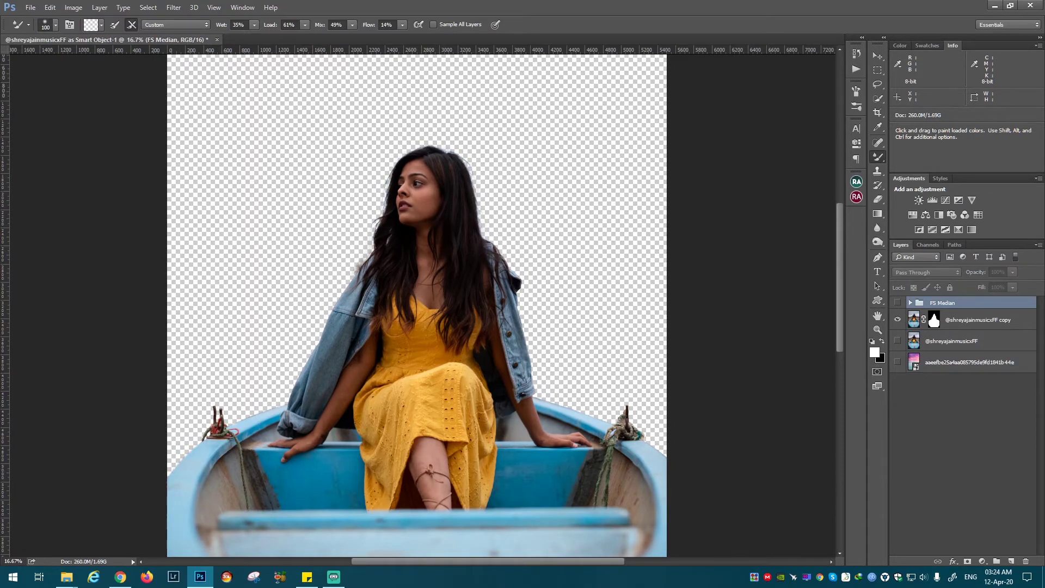
key("ctrl+comma")
key("ctrl+comma")
key("ctrl+comma")
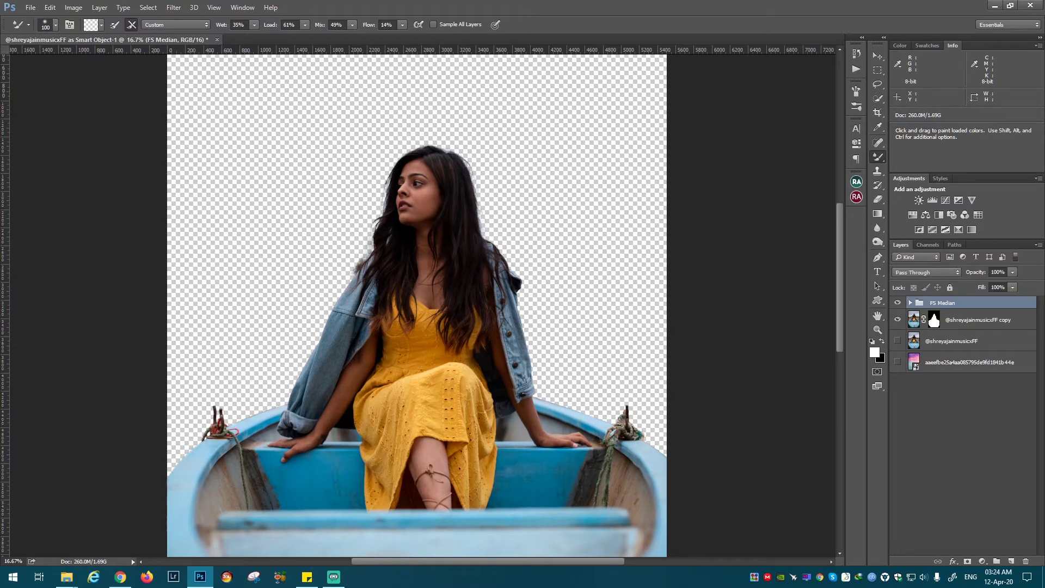
key("ctrl+comma")
key("ctrl+comma")
Step: Add Dodge and Burn curve layers and set a white brush at 1% flow
left_click(857, 181)
left_click(758, 218)
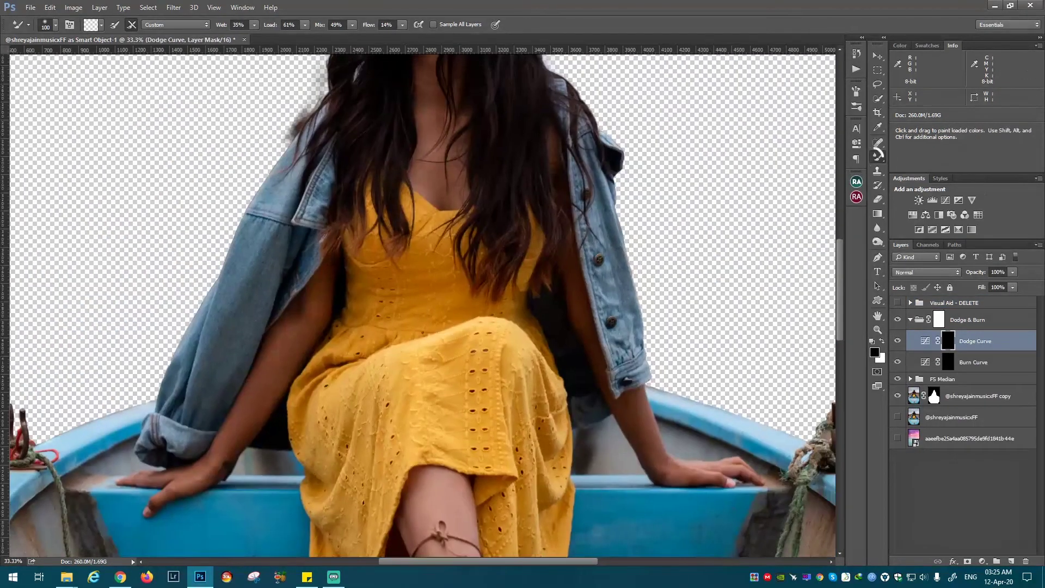
key("b")
key("x")
left_click_drag(294, 350, 275, 380)
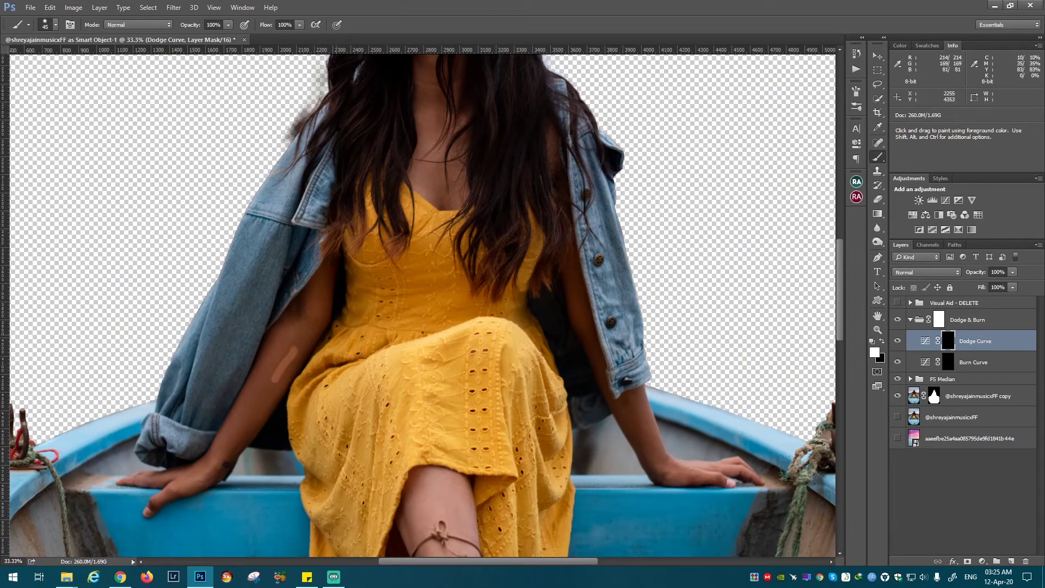
key("ctrl+z")
key("shift+0")
key("shift+1")
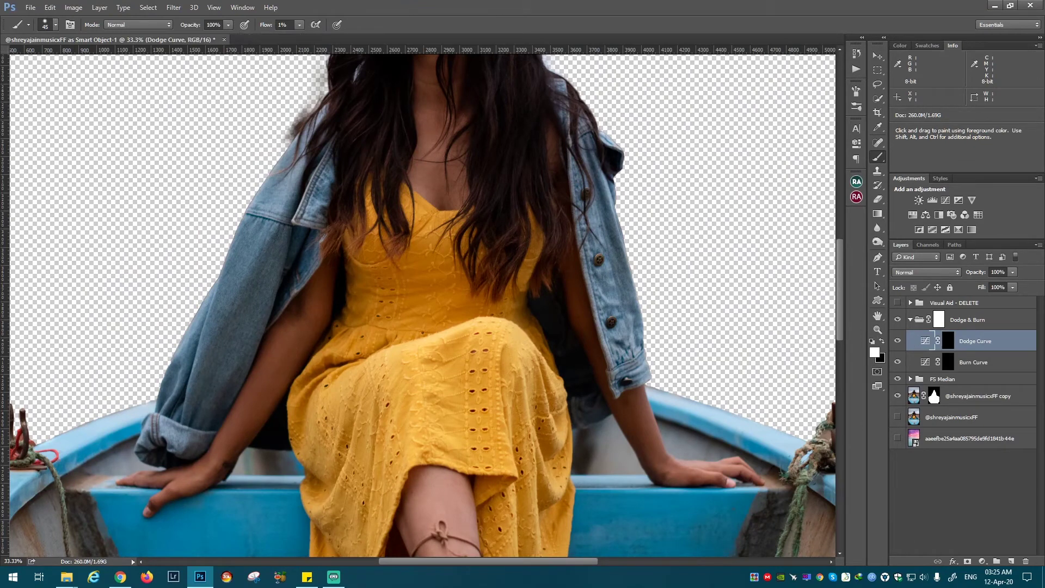
Step: Paint highlights on the Dodge Curve mask over the dress and arms, checking the Burn Curve layer
left_click(947, 341)
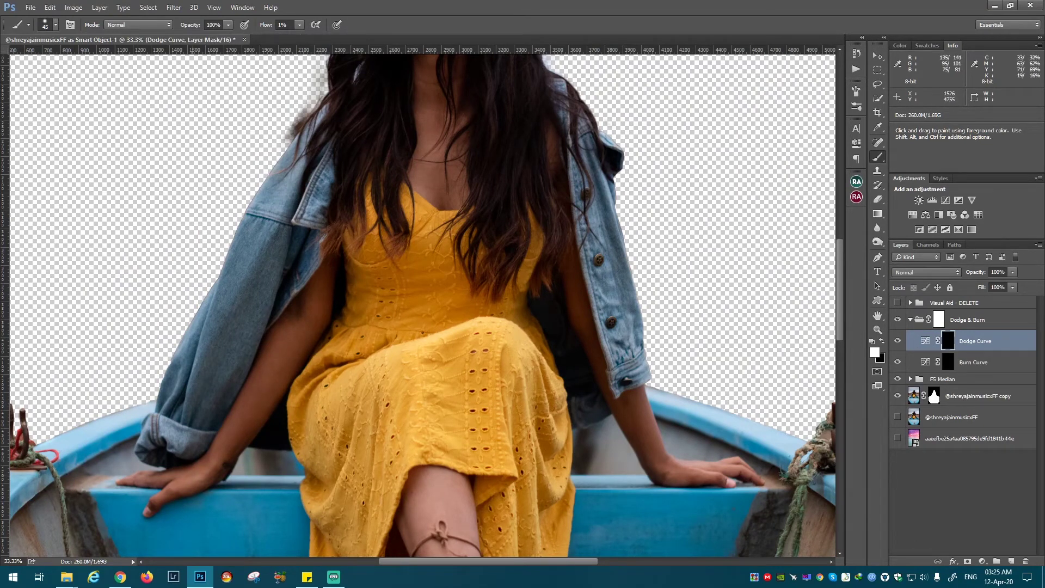
left_click_drag(722, 348, 661, 381)
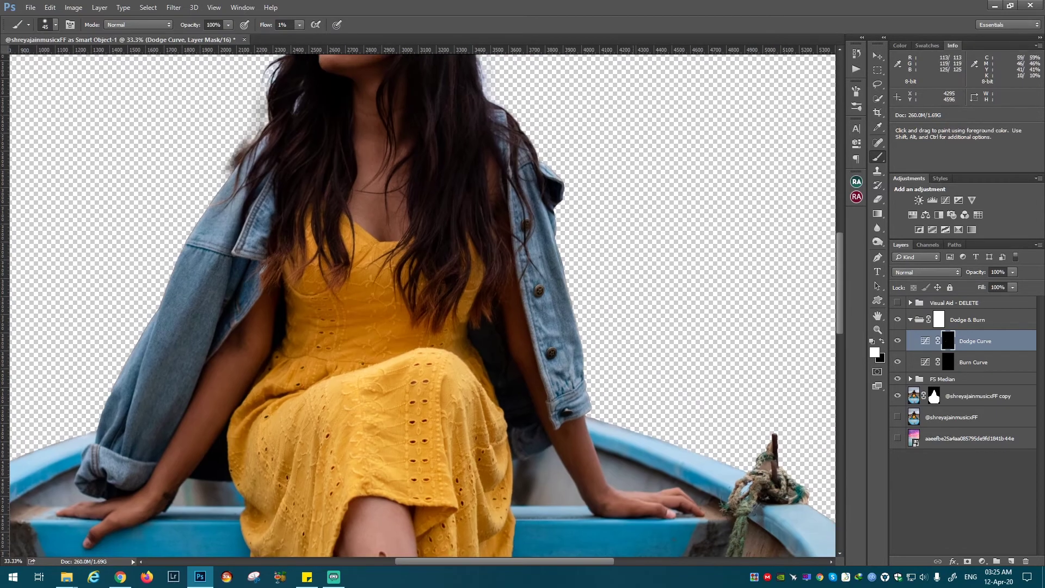
left_click_drag(420, 485, 408, 327)
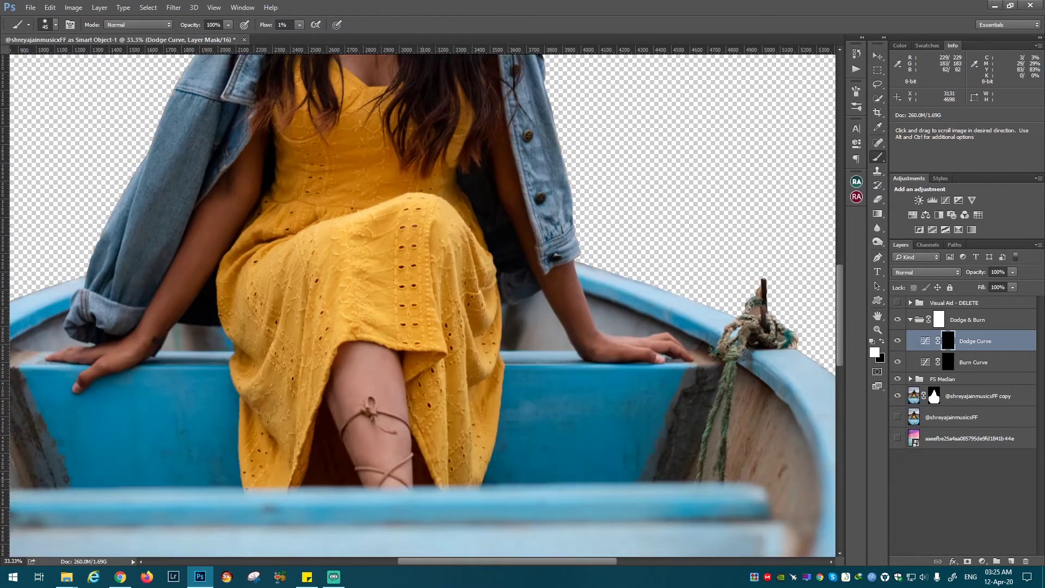
key("alt+bracketleft")
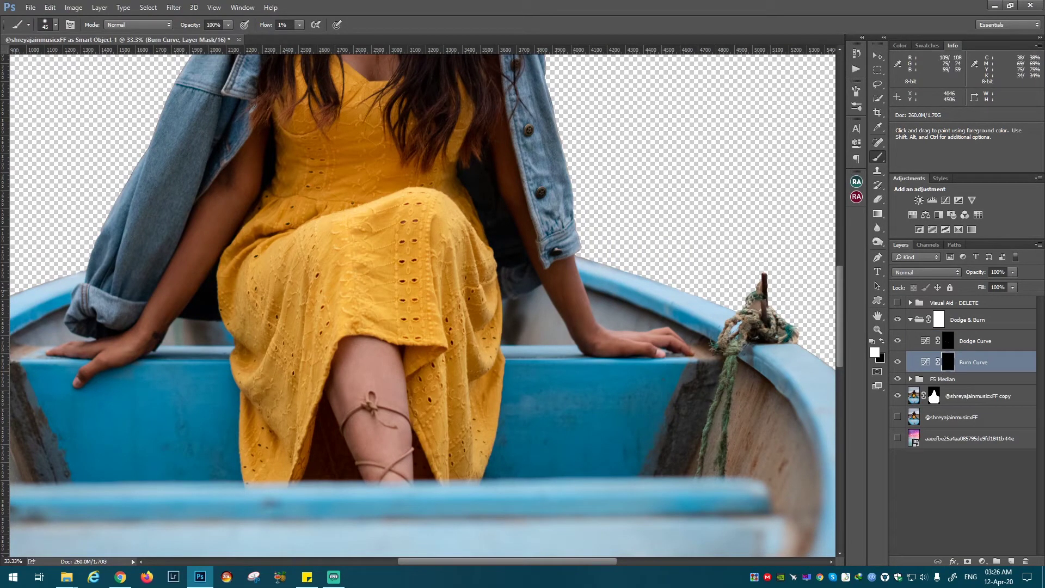
left_click_drag(414, 163, 438, 463)
key("alt+bracketright")
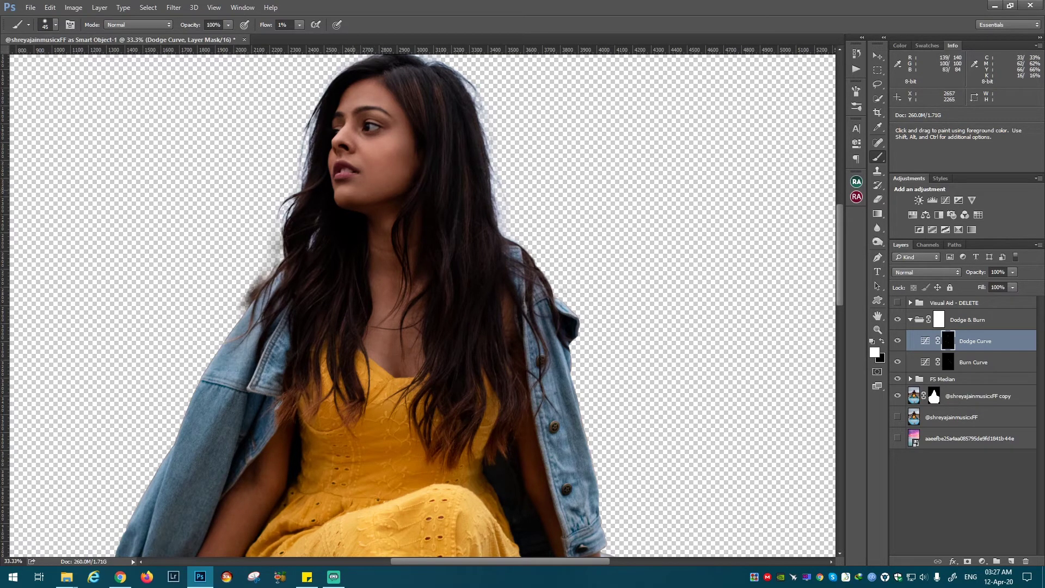
Step: Alternate painting the Dodge Curve and Burn Curve masks on face, hair and jacket, enlarging the brush
key("alt+bracketleft")
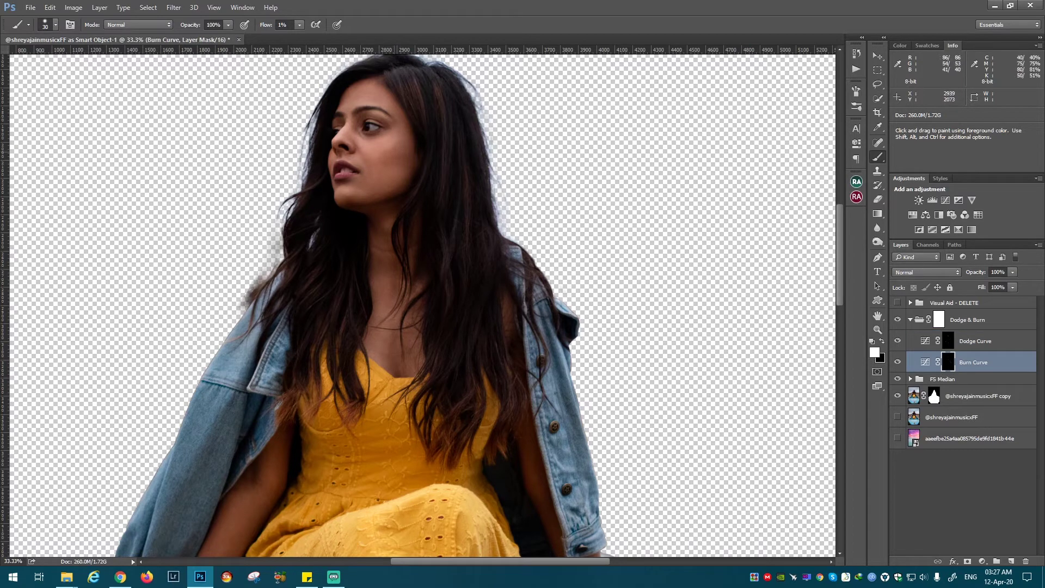
key("alt+bracketright")
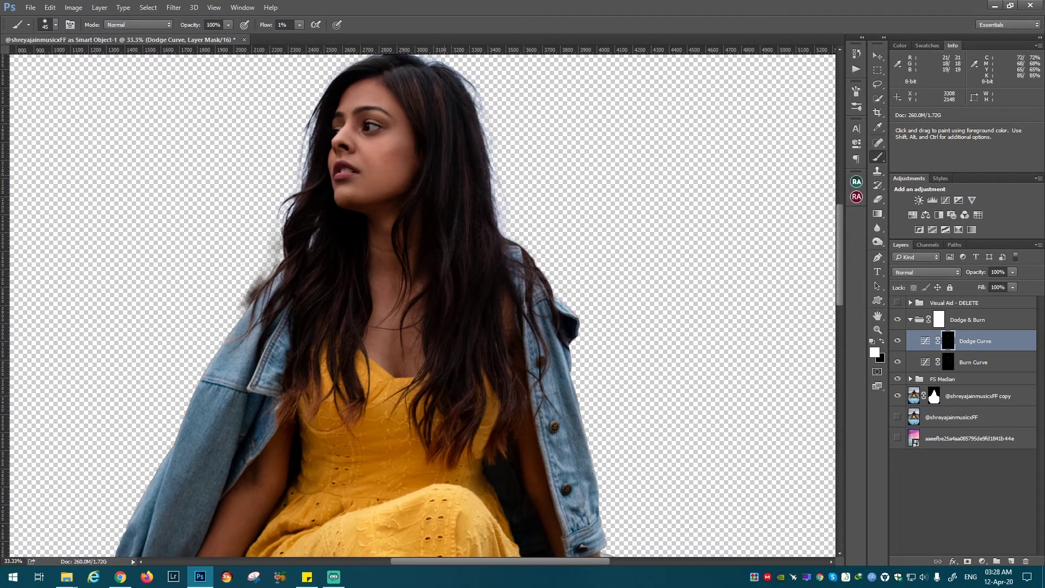
key("alt+bracketleft")
key("x")
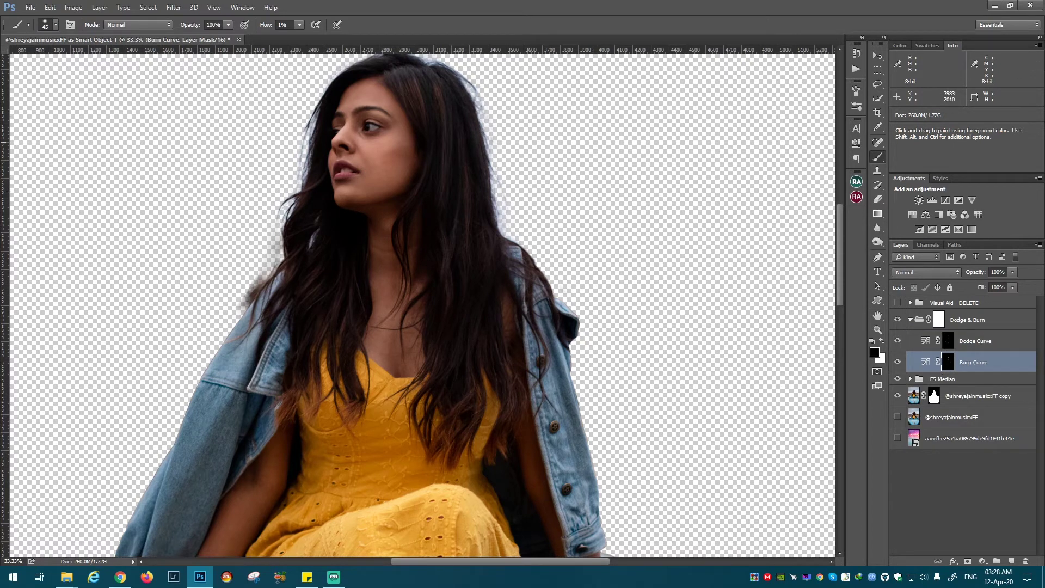
key("alt+bracketright")
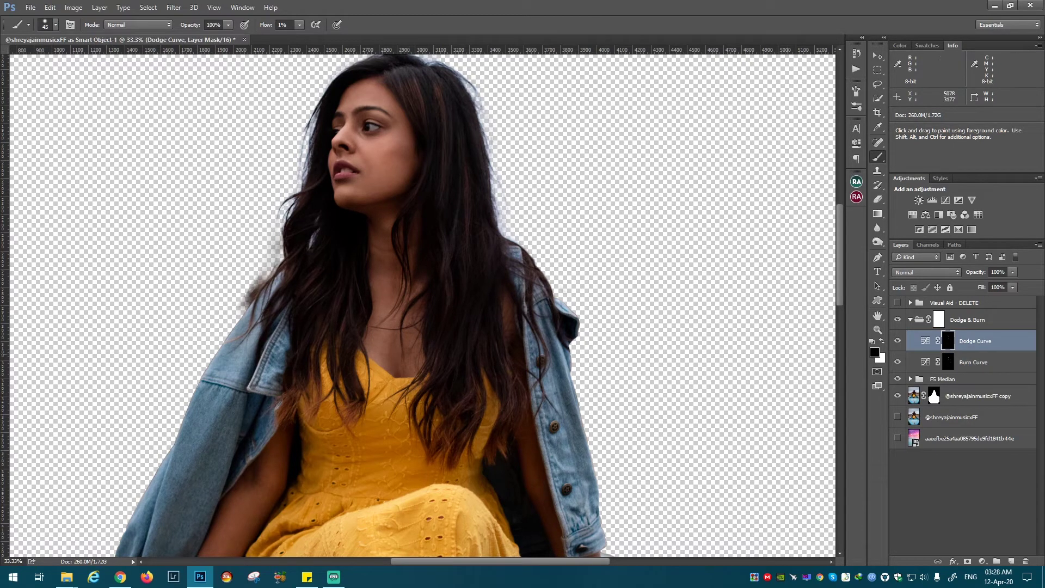
key("x")
key("bracketright")
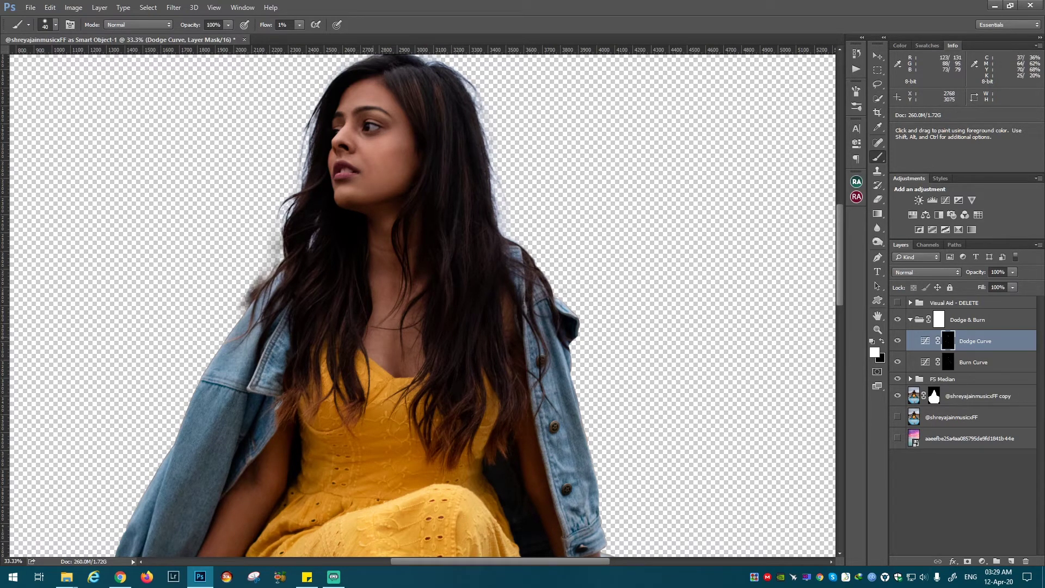
key("alt+bracketleft")
key("bracketright")
key("bracketright")
key("bracketright")
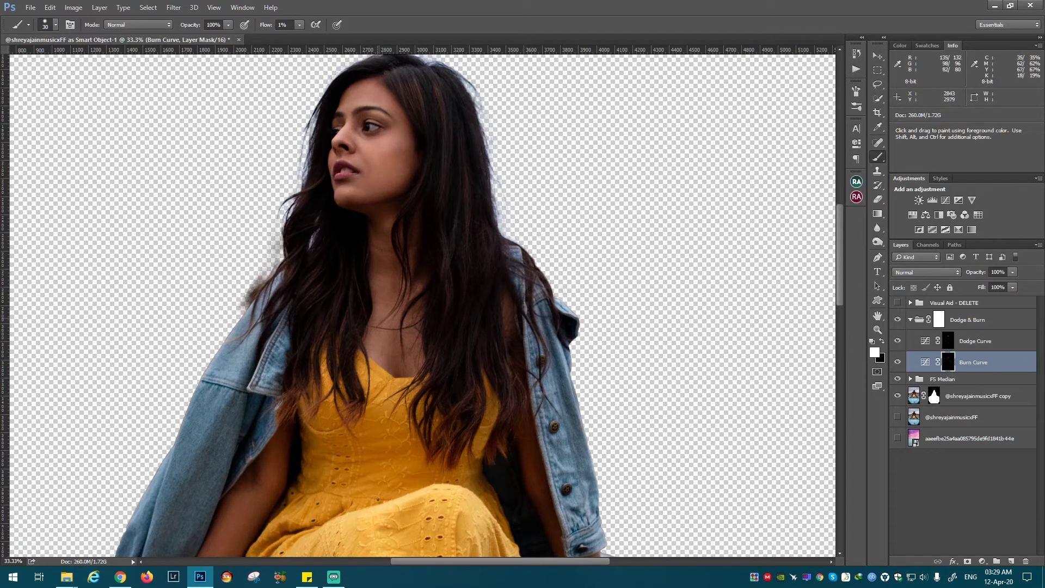
key("alt+bracketright")
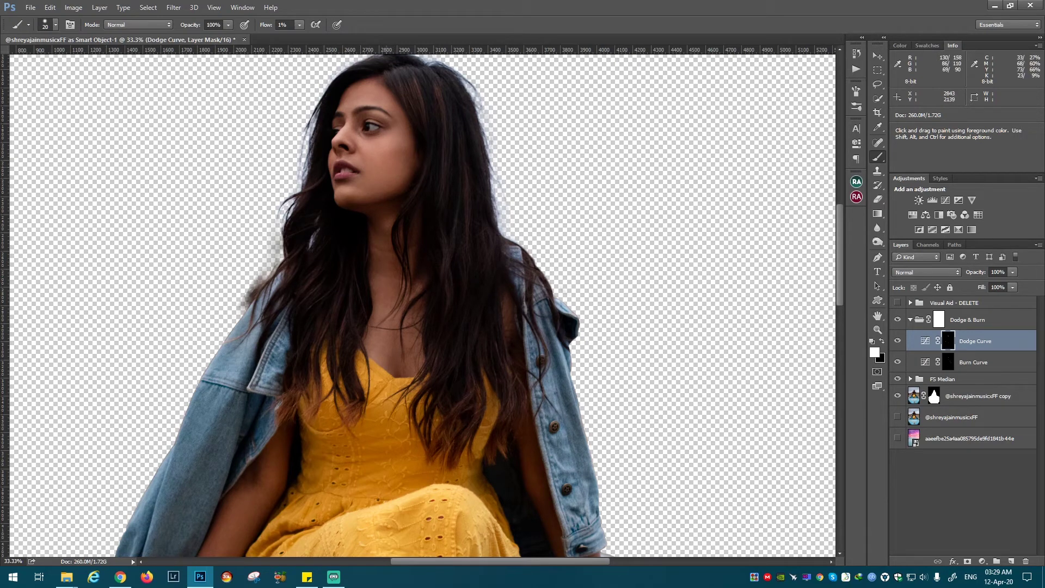
key("ctrl+minus")
key("ctrl+minus")
key("ctrl+minus")
key("bracketright")
key("bracketright")
key("bracketright")
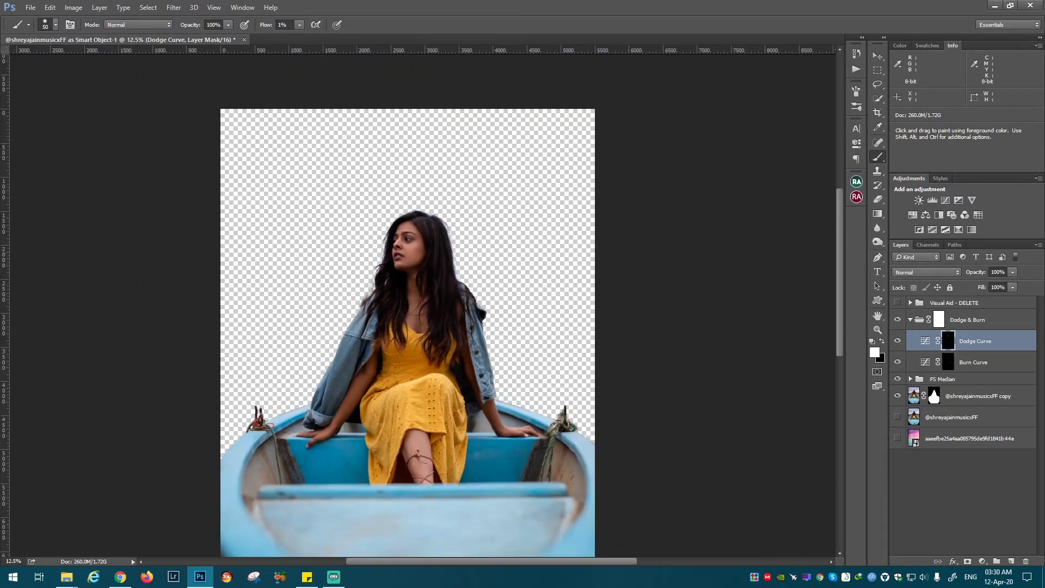
Step: Collapse the Dodge & Burn group and select the Visual Aid - DELETE group
key("ctrl+minus")
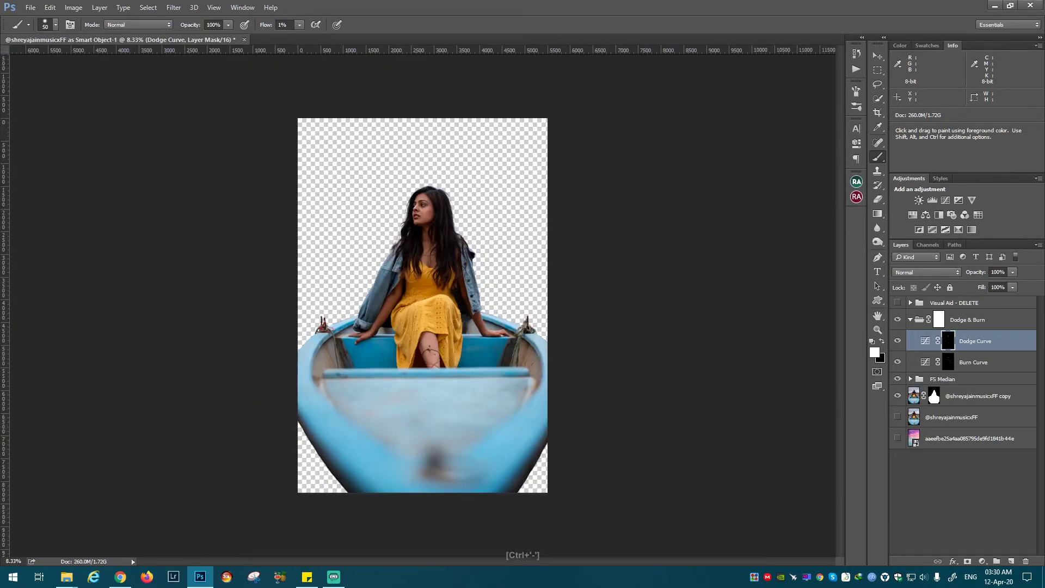
left_click(909, 319)
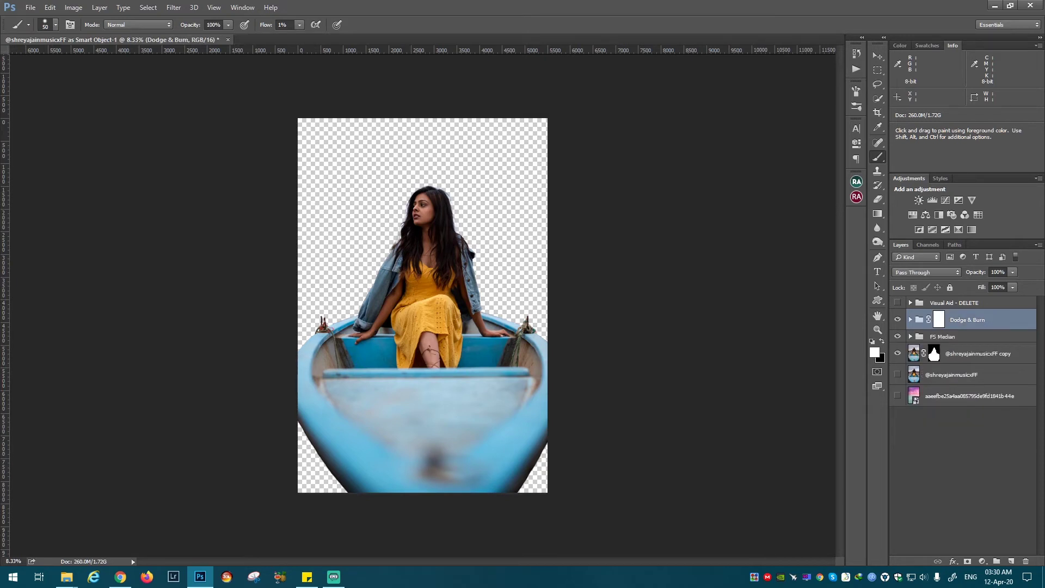
key("alt+bracketright")
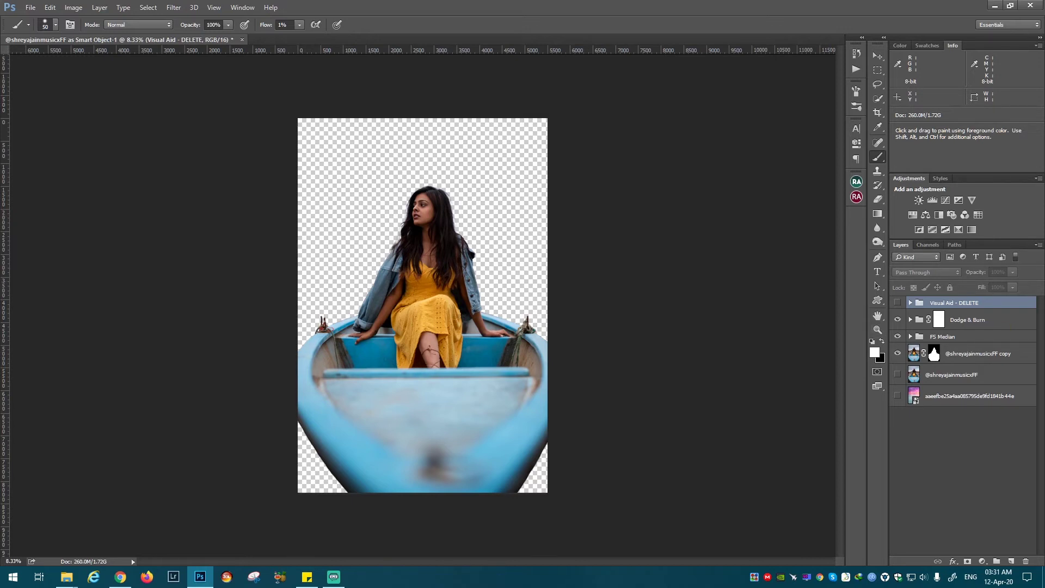
Step: Add a Curves layer masked by a Basic luminosity selection and raise its curve to brighten midtones
left_click(856, 182)
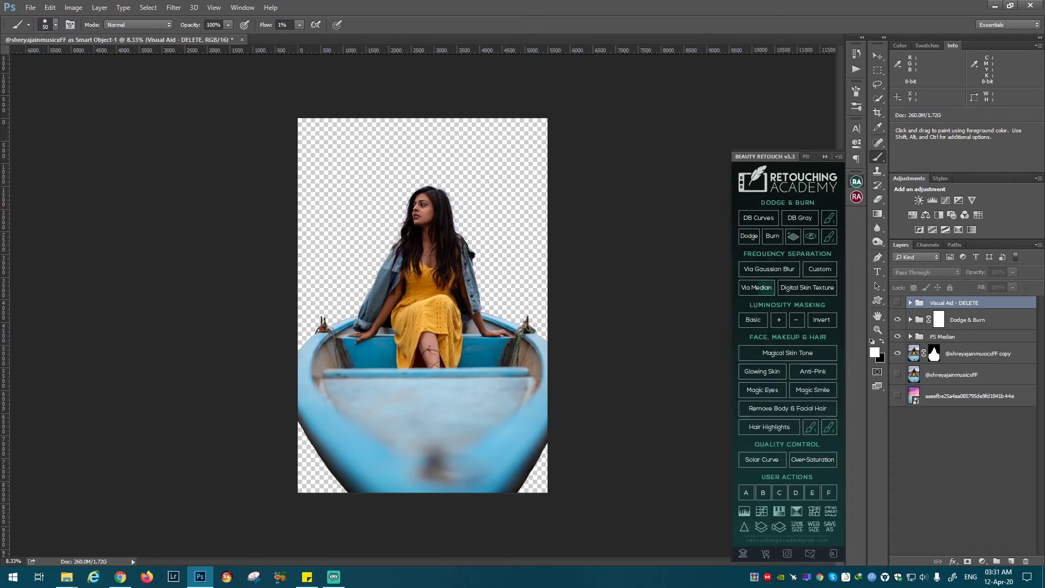
left_click(752, 319)
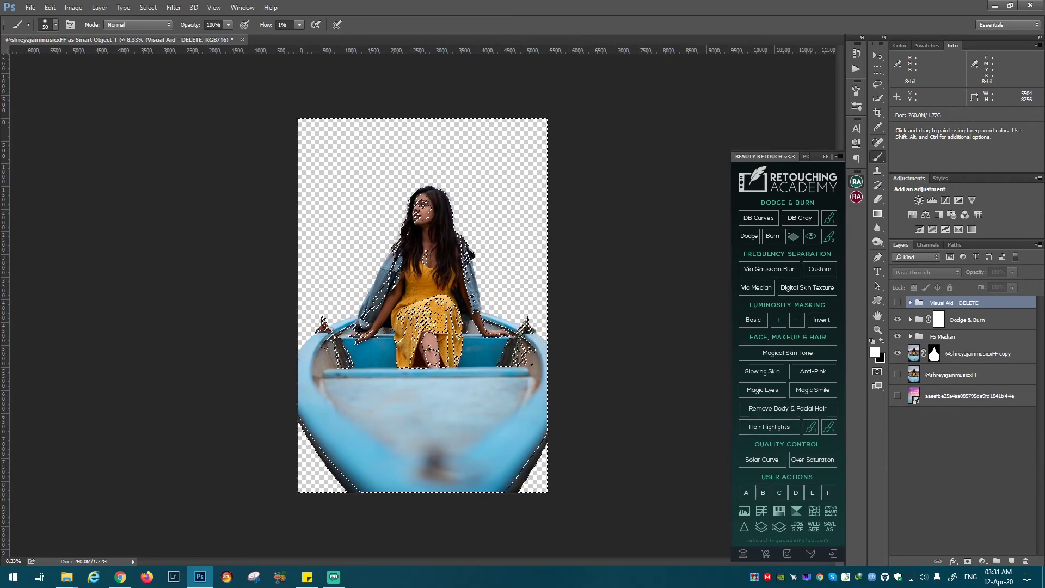
left_click(788, 409)
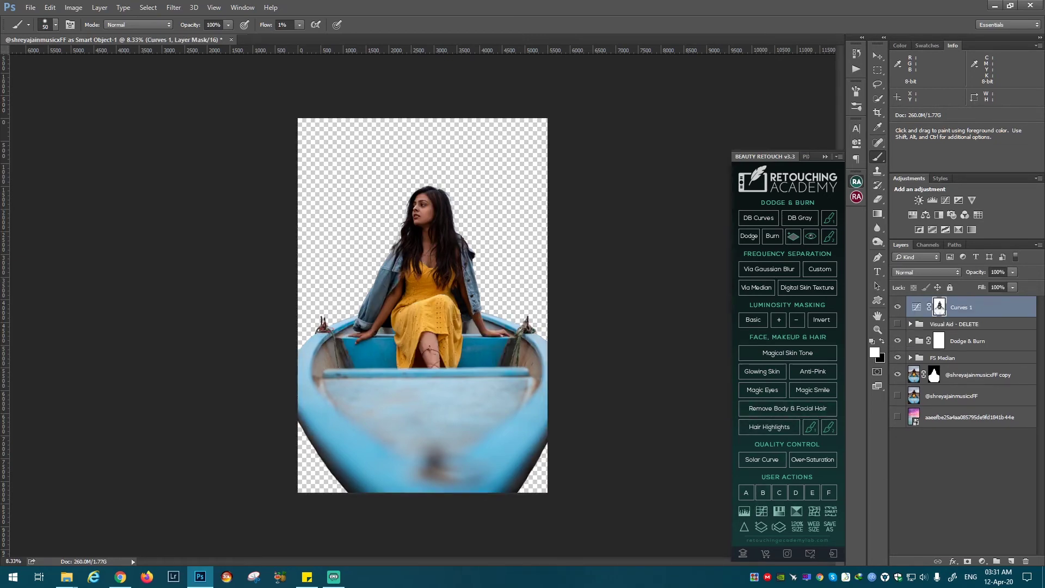
double_click(916, 307)
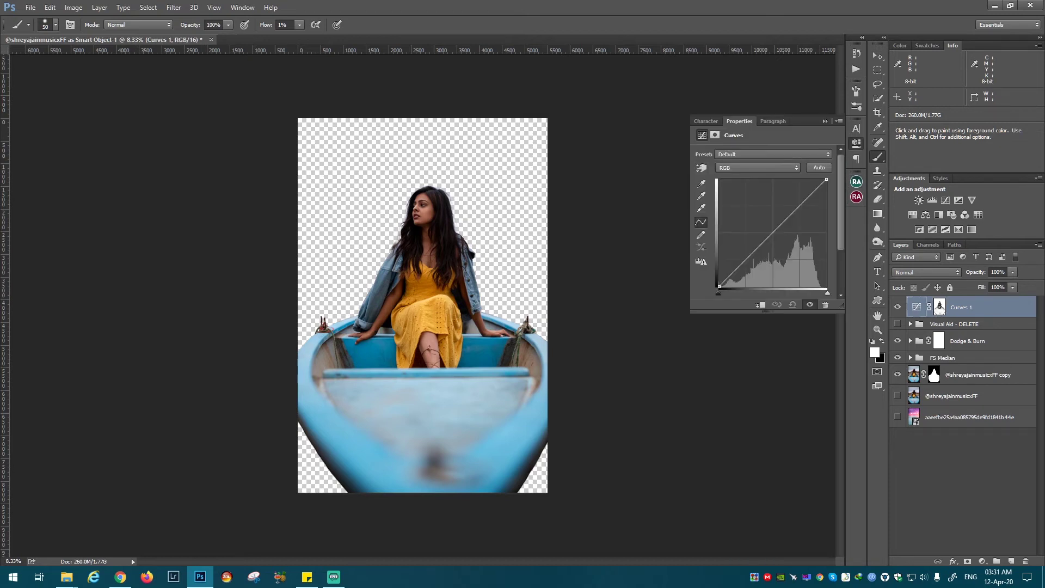
left_click_drag(772, 233, 768, 225)
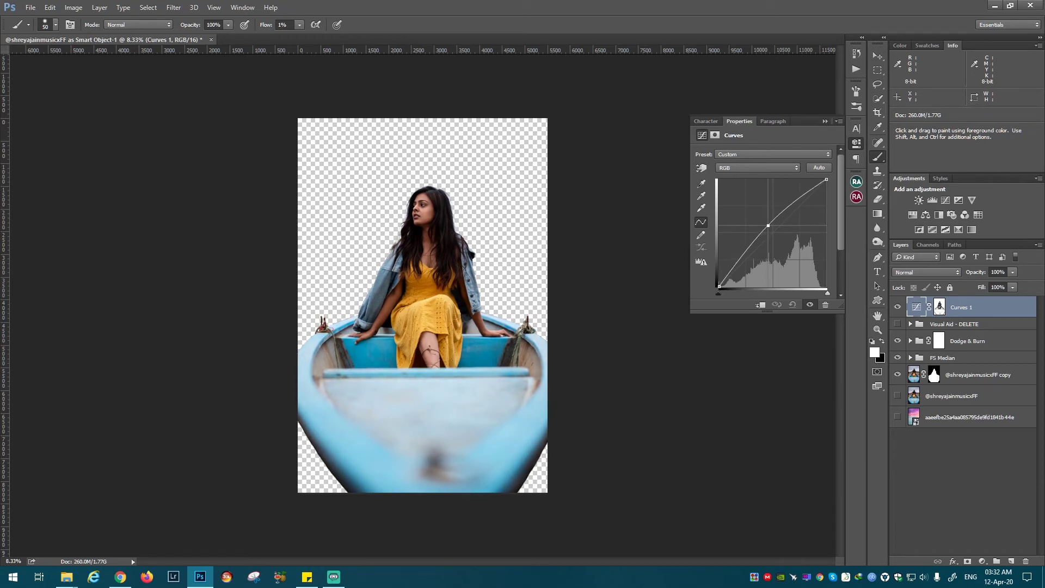
left_click(856, 143)
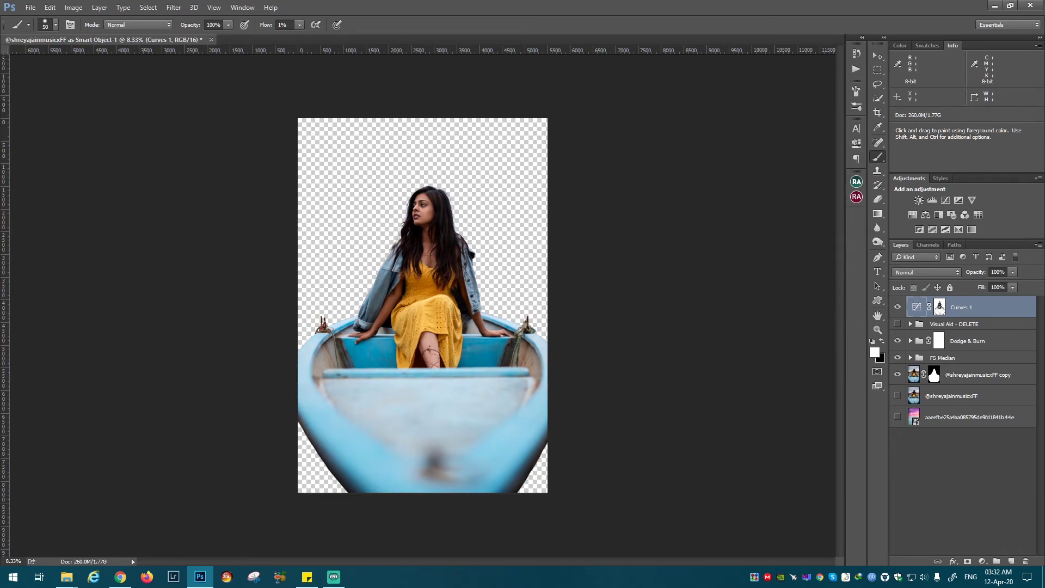
Step: Add a second Curves layer masked by the inverted Basic luminosity selection for the shadows
left_click(856, 181)
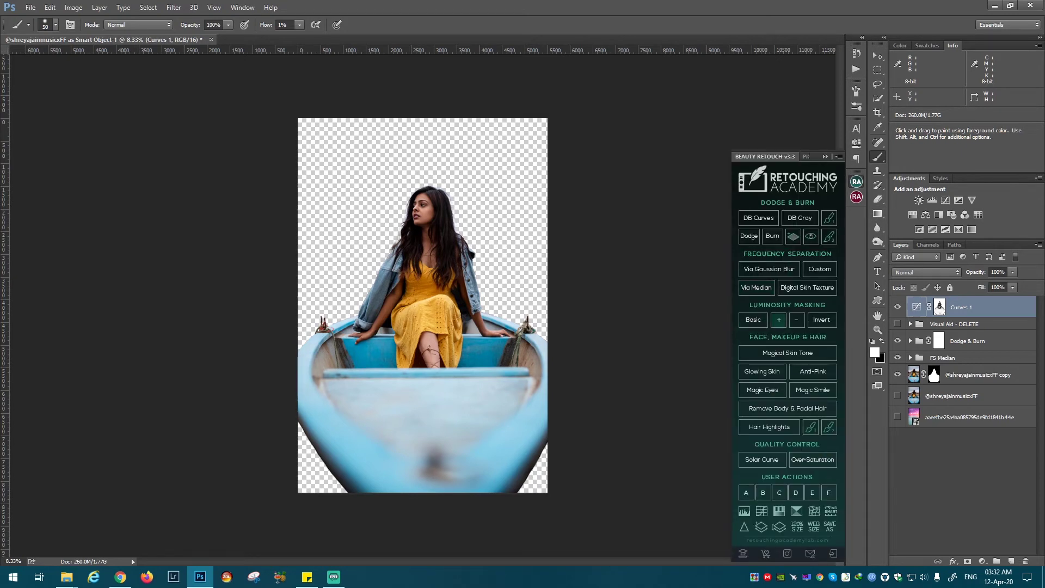
left_click(778, 320)
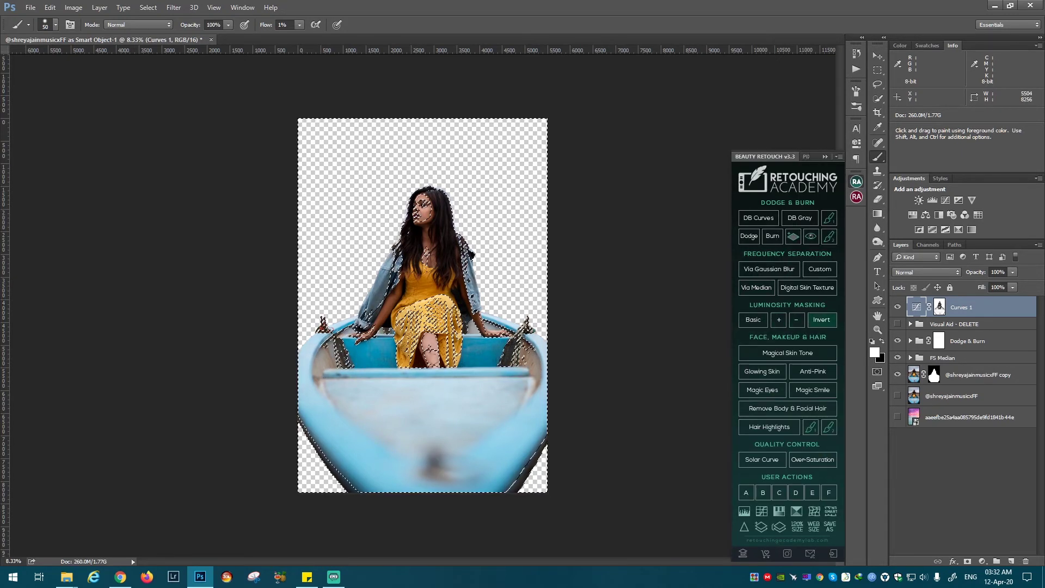
left_click(821, 320)
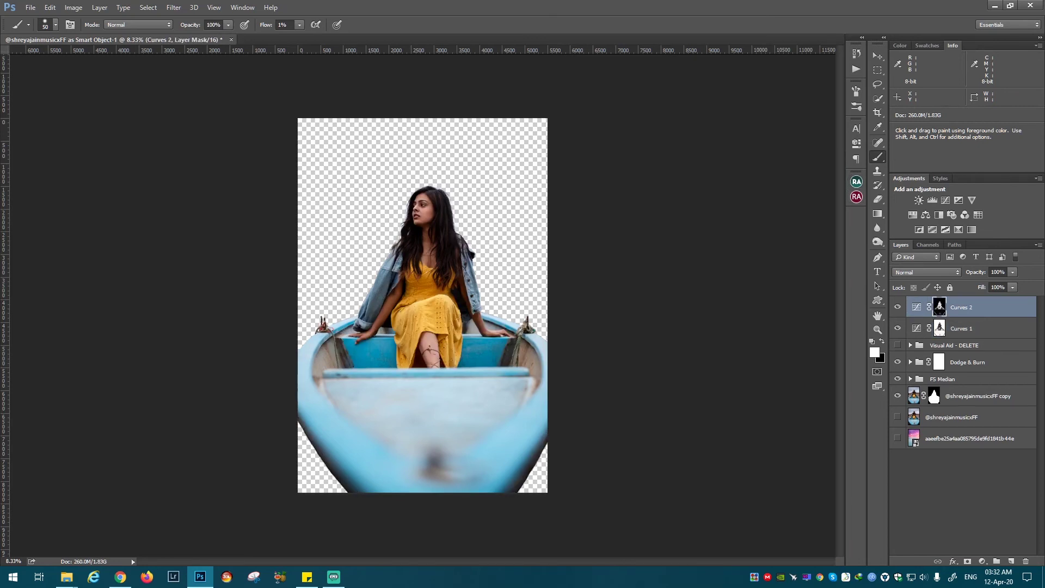
Step: Add a midpoint to the Curves 2 shadow curve, then add an unmasked Curves 3 with midtones lifted
double_click(916, 307)
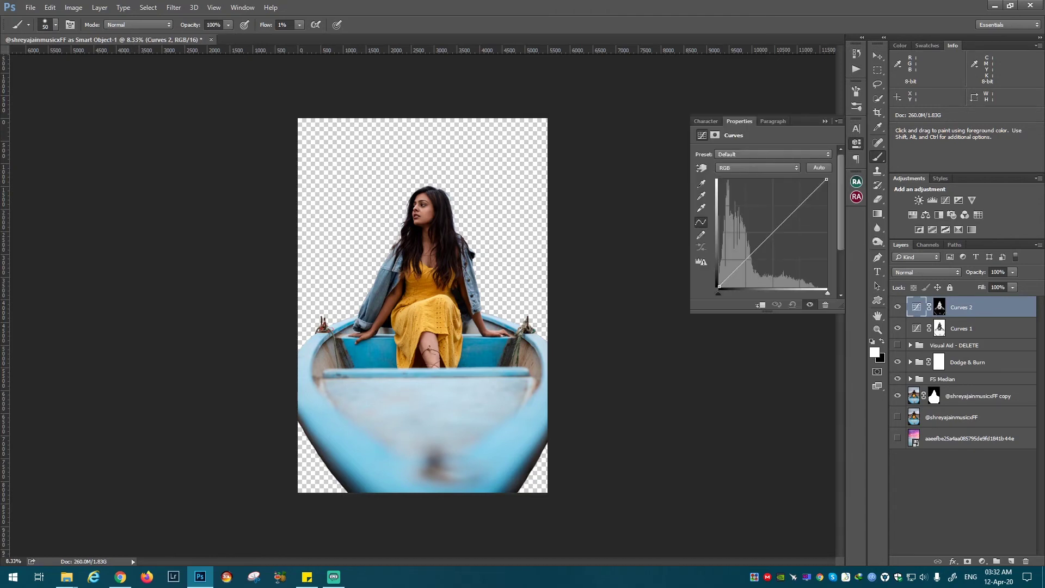
left_click_drag(777, 232, 774, 233)
left_click(982, 560)
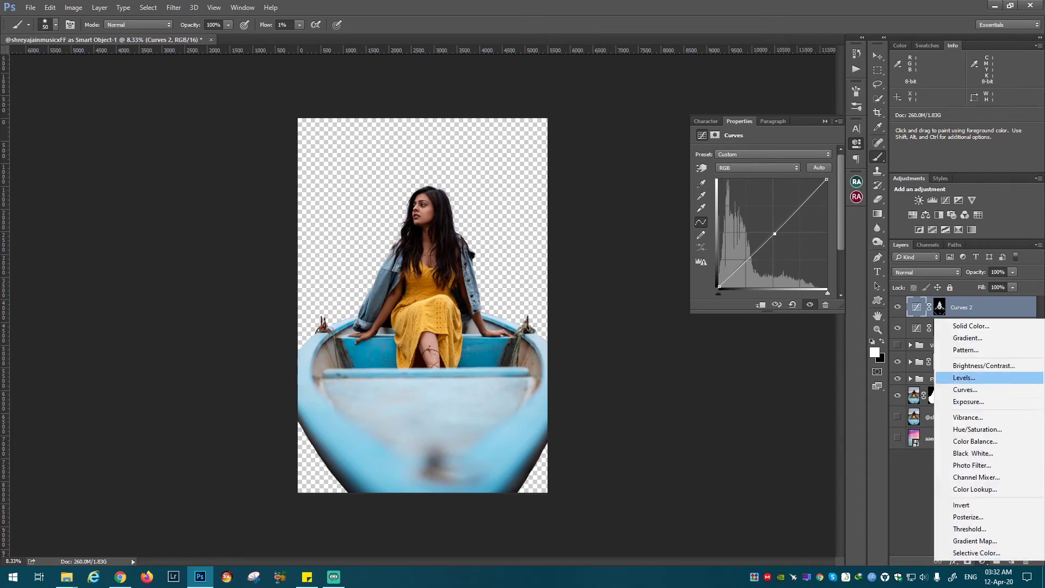
left_click(965, 390)
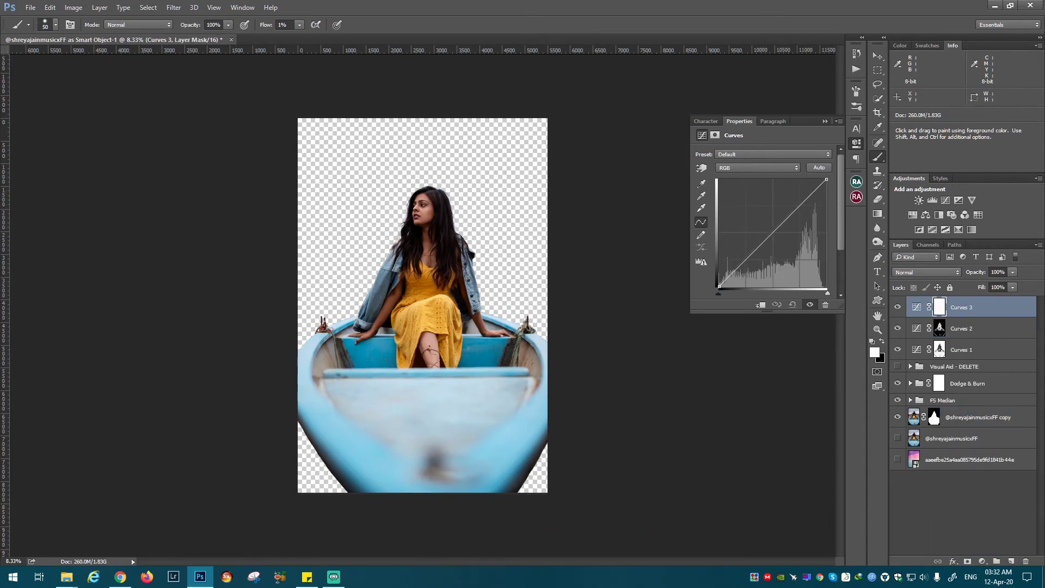
left_click_drag(769, 236, 773, 229)
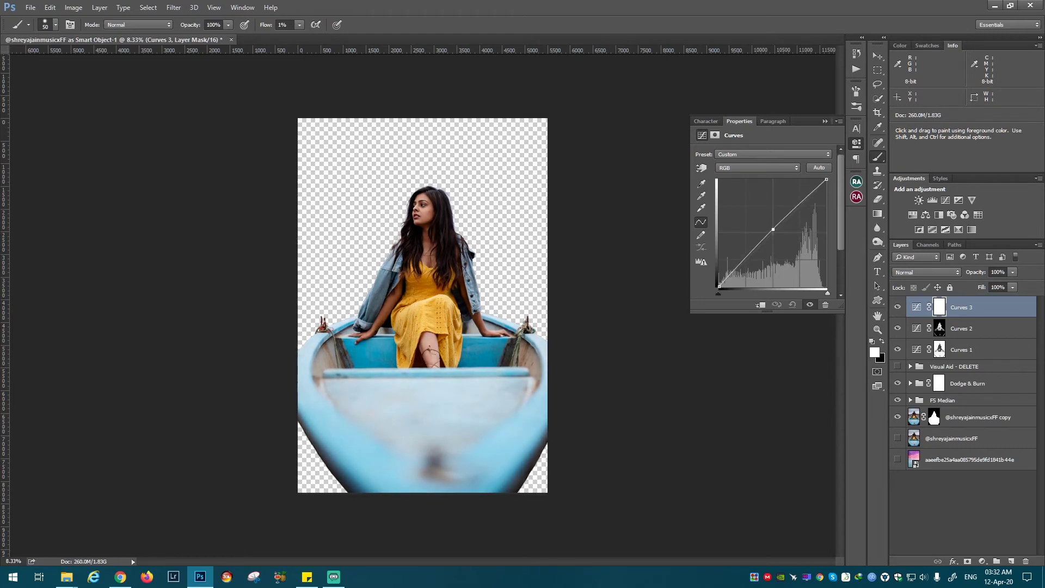
left_click(856, 143)
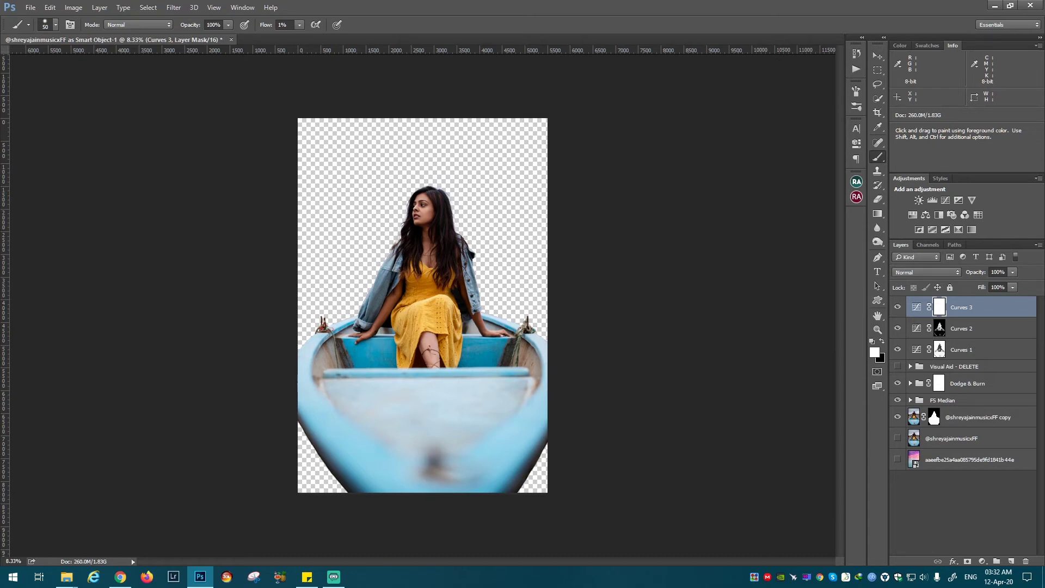
Step: Show the pink sunset sky, deselect Curves 3, and expand the Beauty Retouch v3.3 panel
left_click(898, 460)
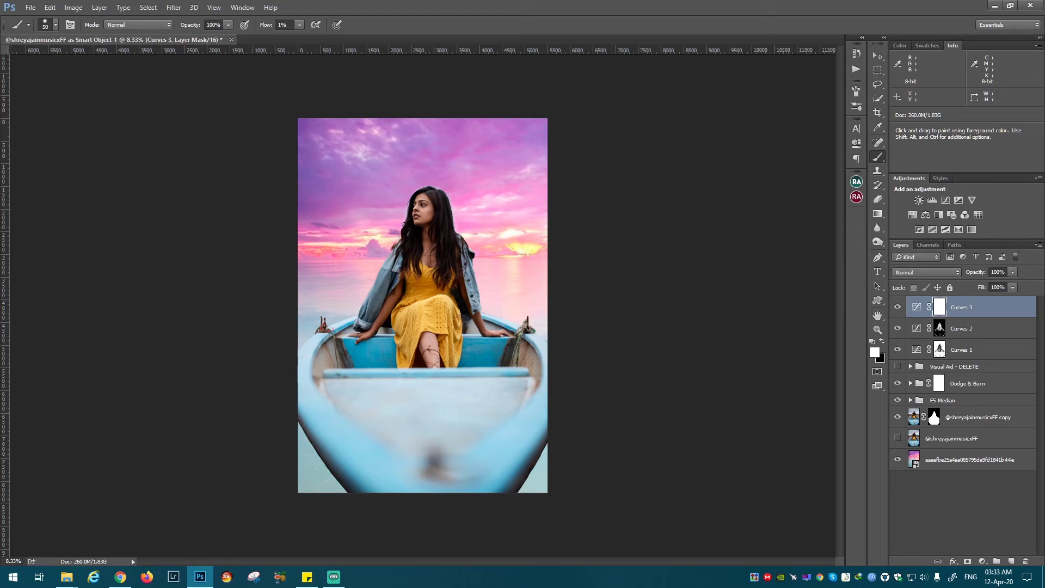
left_click(963, 512)
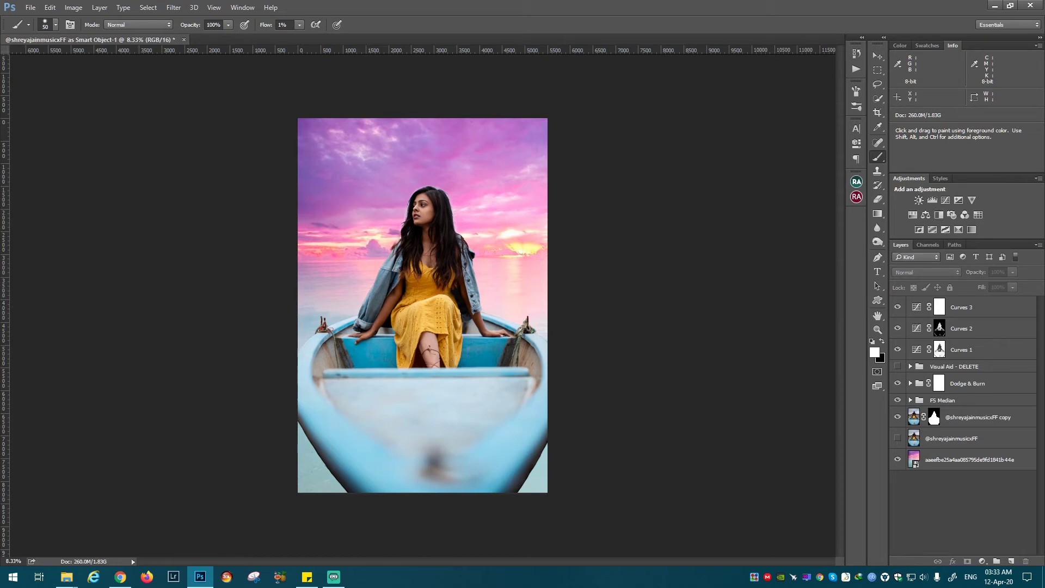
left_click(856, 181)
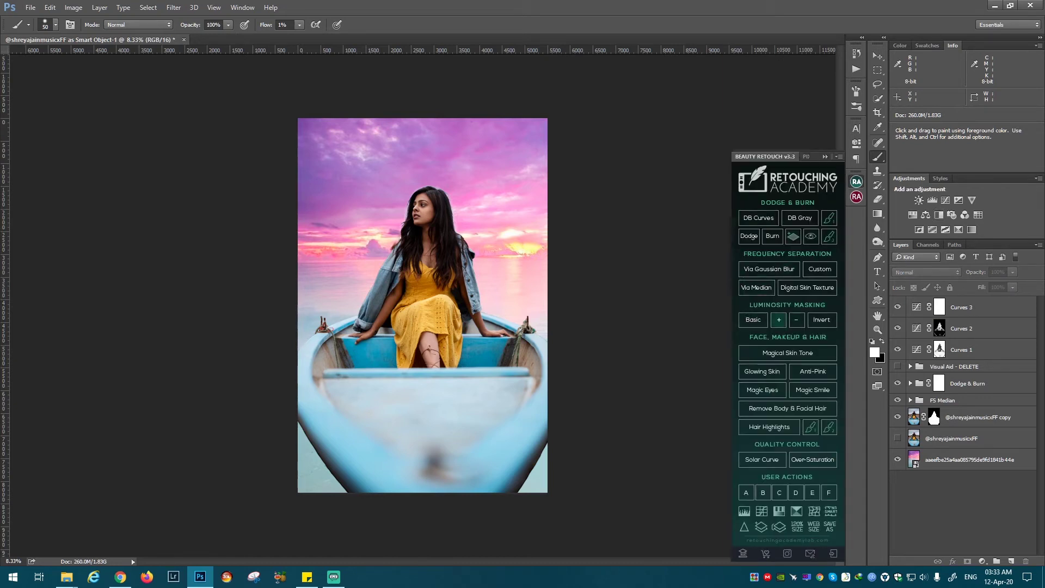
Step: Add a Selective Color layer masked by an inverted Basic luminosity selection
left_click(778, 320)
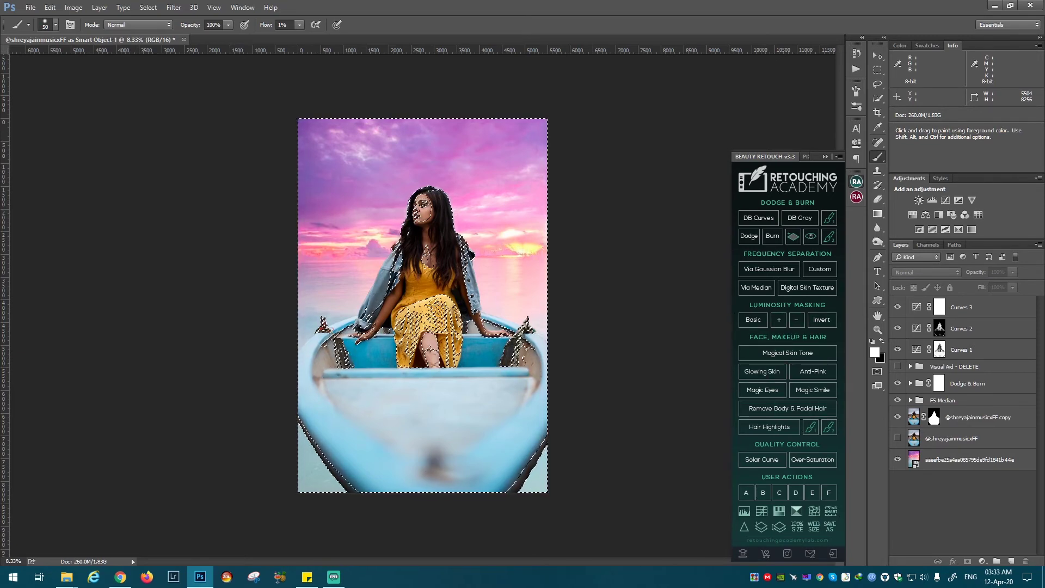
left_click(971, 229)
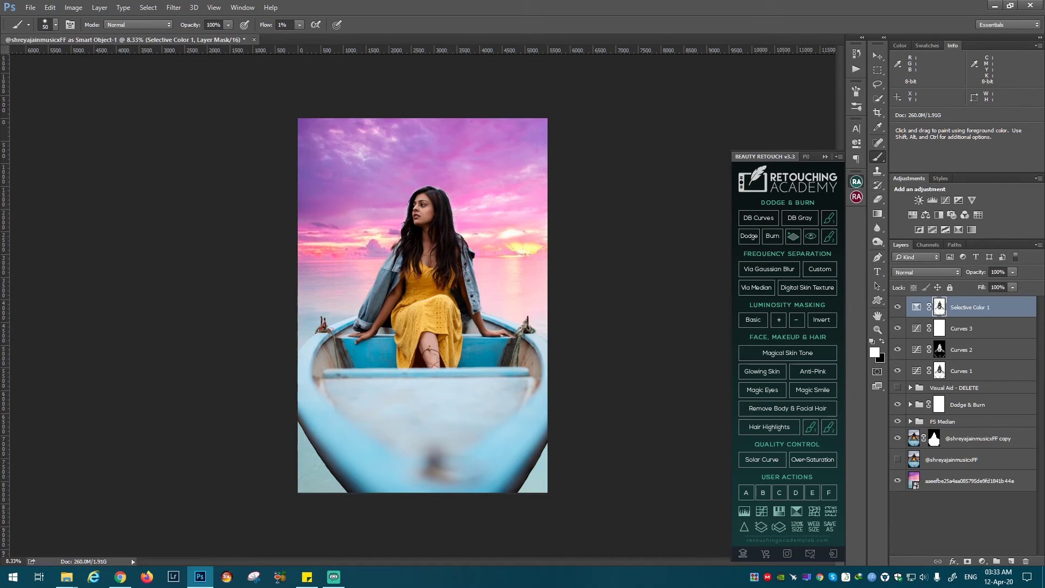
left_click(856, 182)
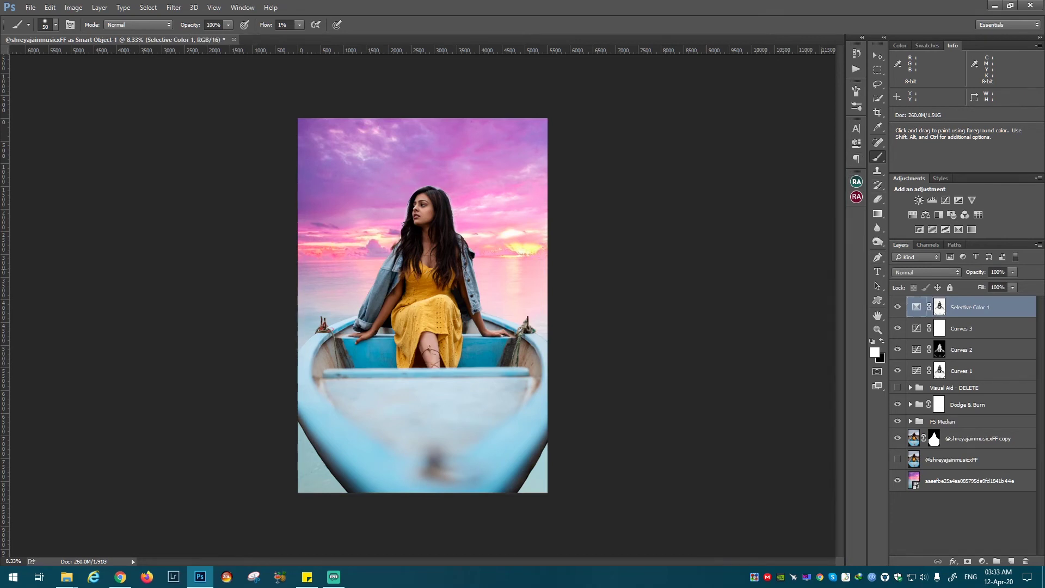
left_click(856, 143)
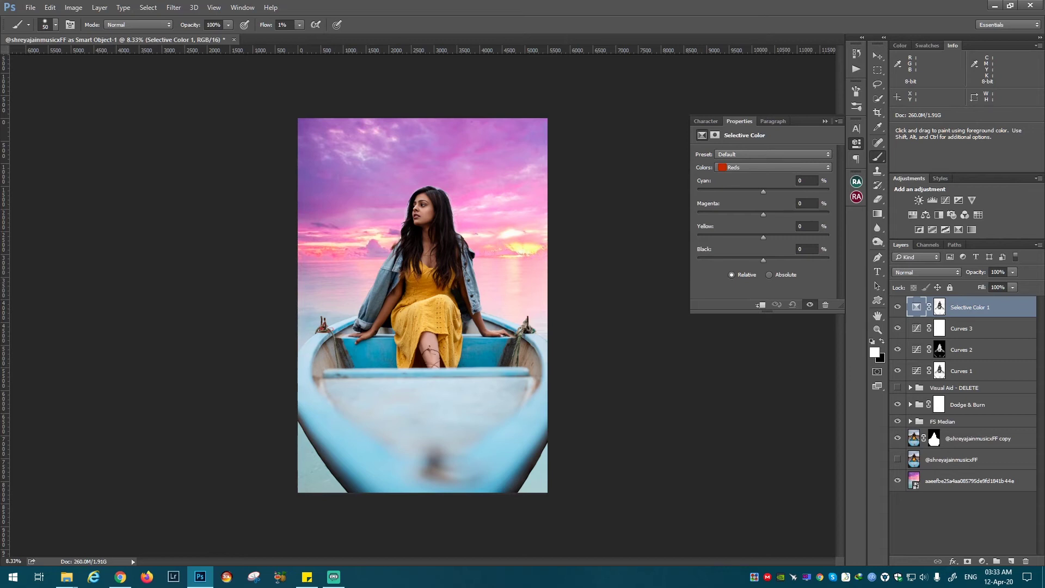
Step: Set Whites Black -12 and Neutrals to Cyan -14, Magenta +4, Yellow -26, Black +6
left_click(773, 167)
left_click(773, 235)
mouse_move(763, 260)
left_mouse_down()
mouse_move(747, 260)
mouse_move(770, 238)
left_mouse_up()
left_click(772, 167)
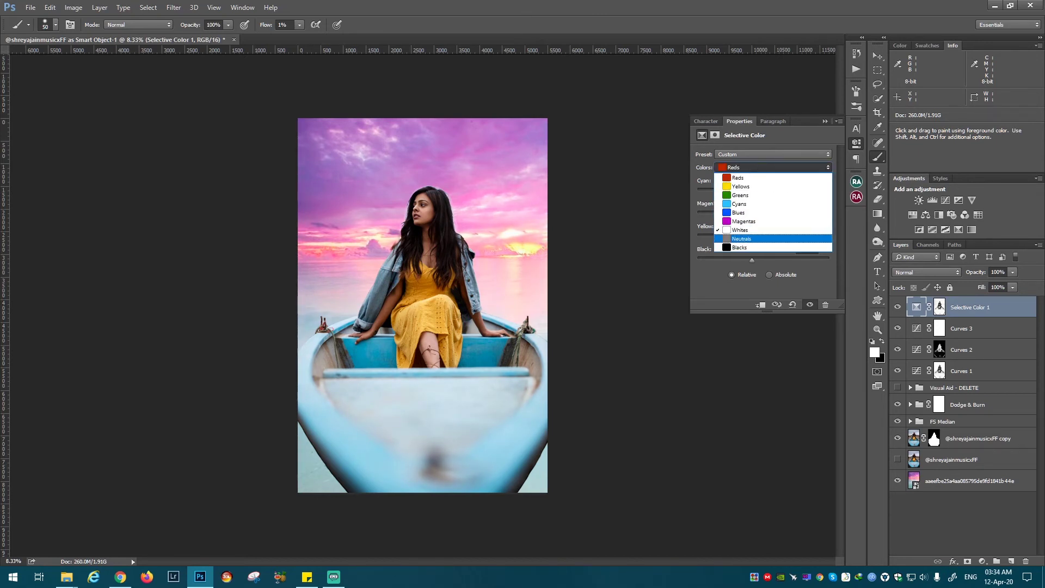
left_click(751, 235)
mouse_move(762, 260)
left_mouse_down()
mouse_move(769, 237)
mouse_move(745, 237)
mouse_move(766, 214)
left_mouse_up()
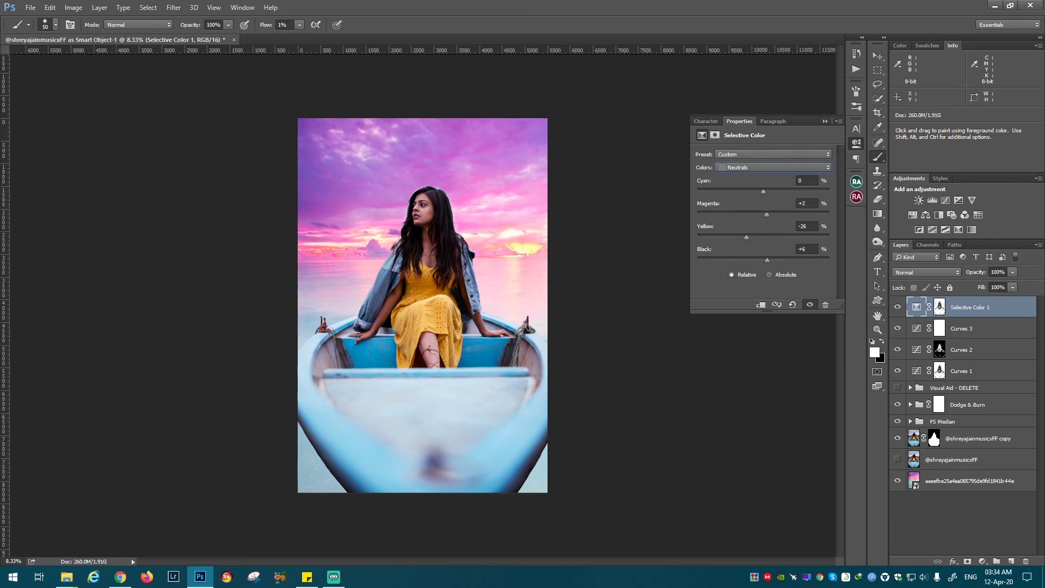
left_click_drag(770, 214, 766, 214)
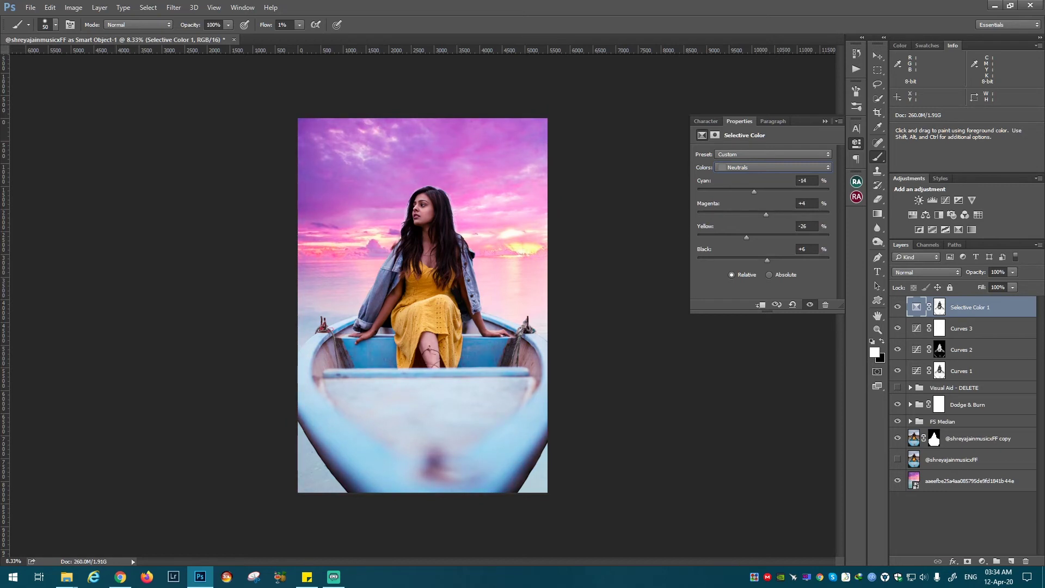
Step: Add a second Selective Color layer masked by a fresh Beauty Retouch luminosity selection
left_click(856, 143)
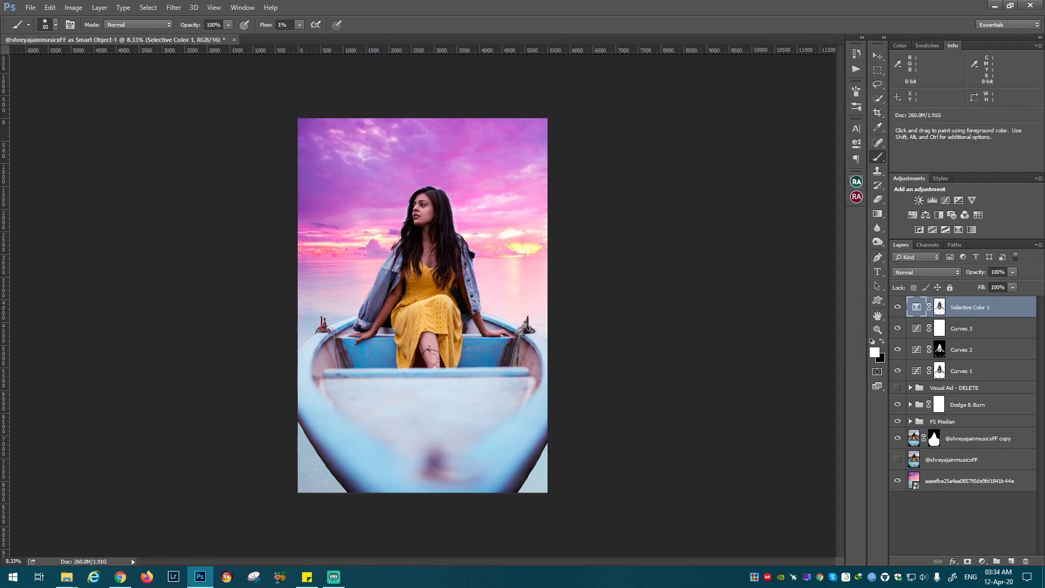
left_click(856, 182)
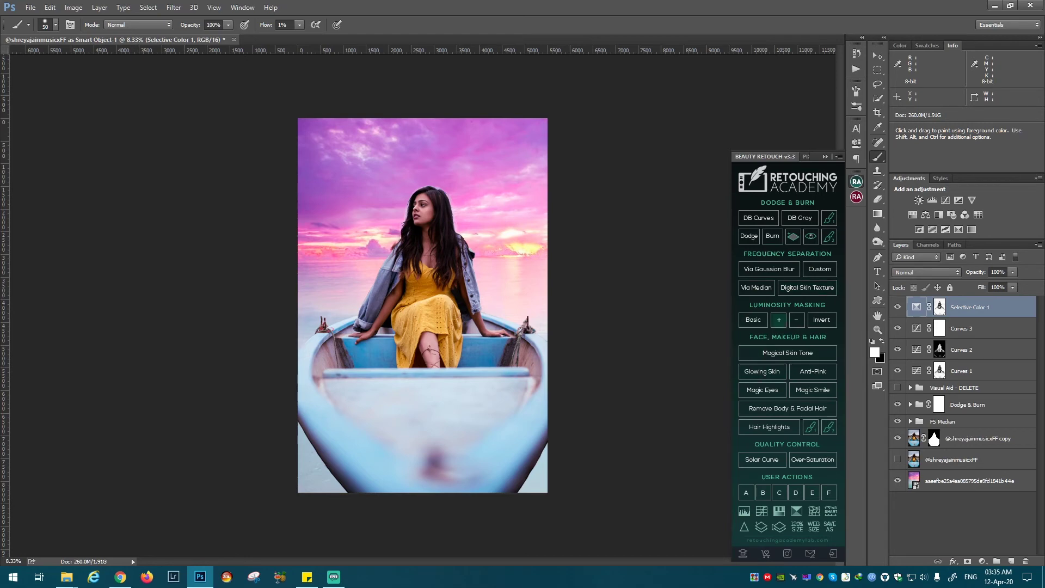
left_click(778, 320)
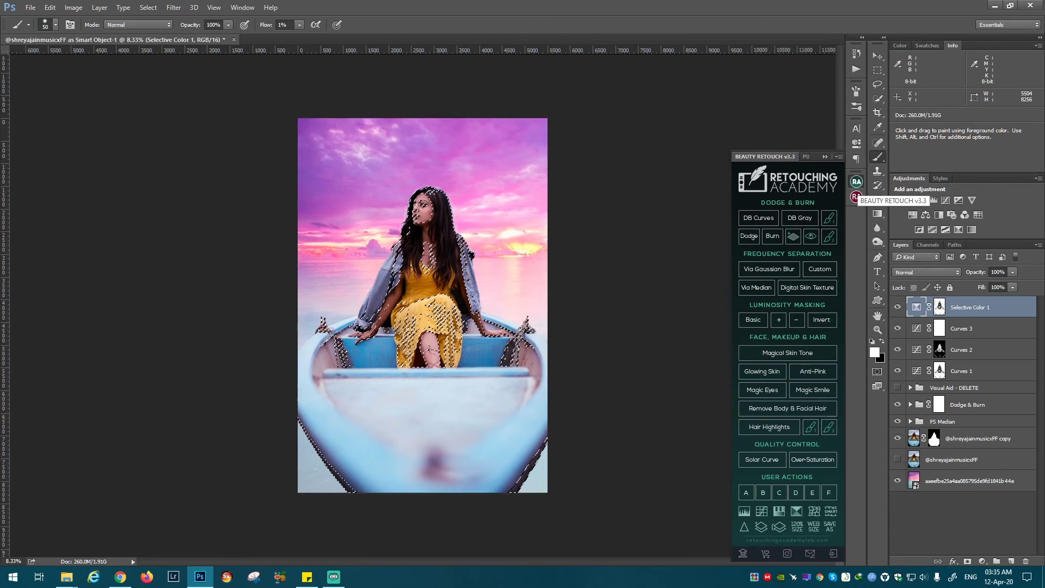
left_click(856, 181)
left_click(772, 269)
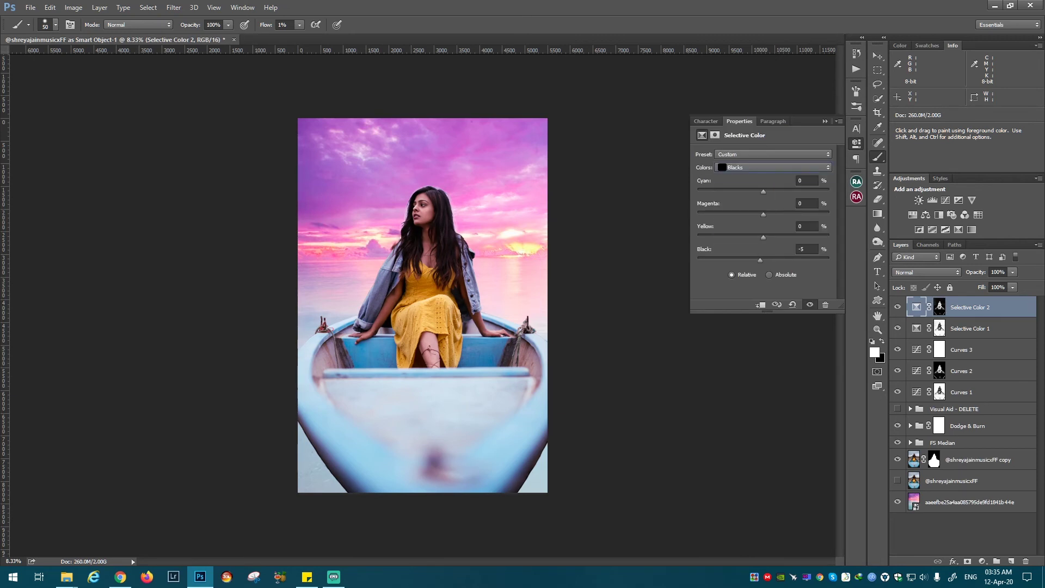
Step: Tint the Blacks range, lowering black and yellow and adding magenta
key("Down")
key("Down")
key("Down")
key("Down")
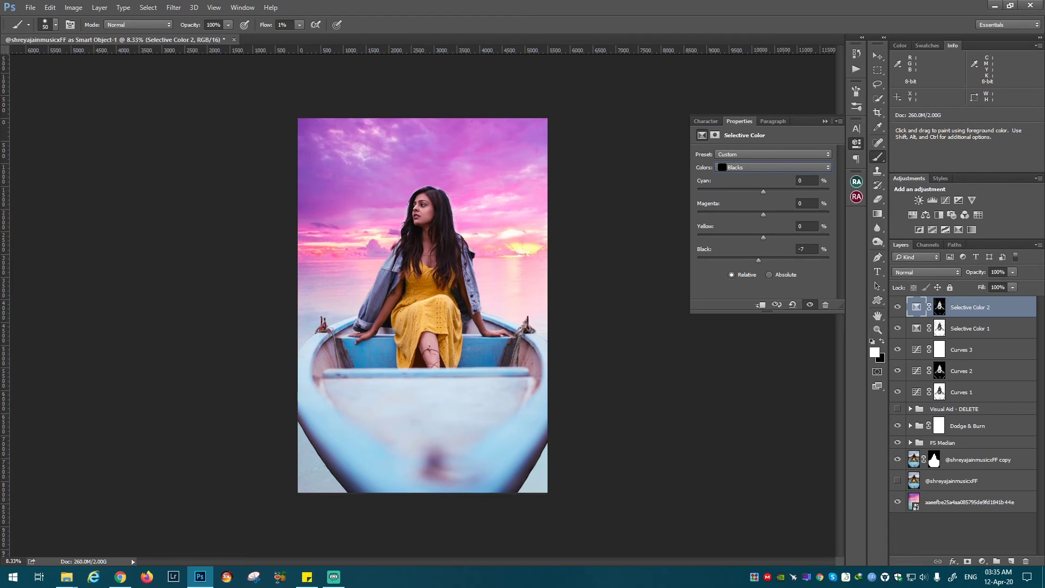
key("Down")
key("Down")
key("Down")
key("Up")
key("Up")
key("Up")
key("Down")
key("Down")
key("shift+Tab")
key("shift+Up")
key("Up")
Step: Set Neutrals to Cyan -27, Magenta +1, Yellow -17, Black -9
key("Down")
key("Down")
key("shift+Tab")
key("shift+Down")
key("Down")
key("Down")
key("Down")
key("shift+Tab")
key("shift+Up")
key("Up")
key("Up")
key("Up")
key("Down")
key("shift+Tab")
key("shift+Down")
key("Down")
key("Down")
key("Down")
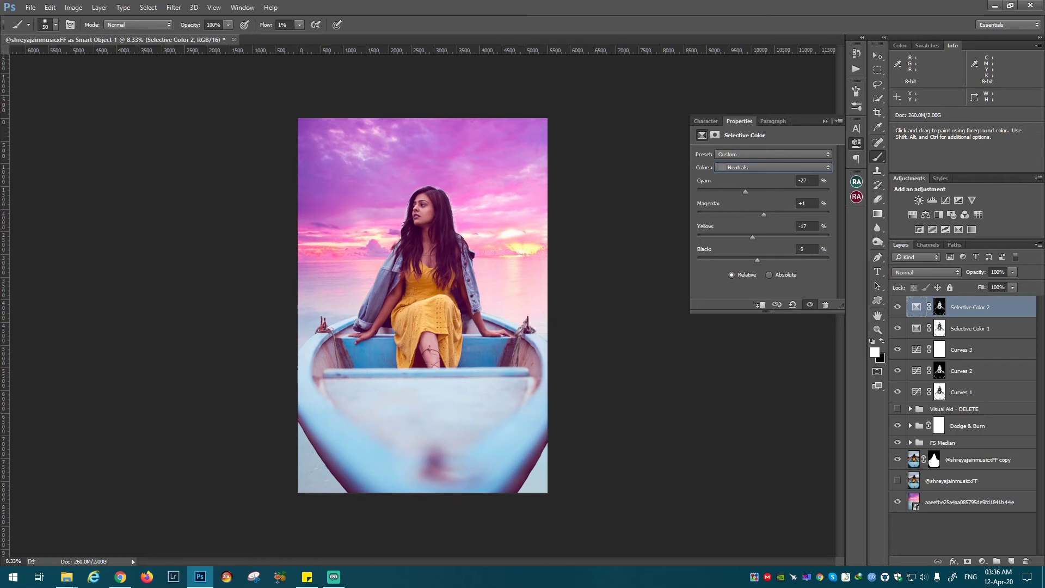
key("Escape")
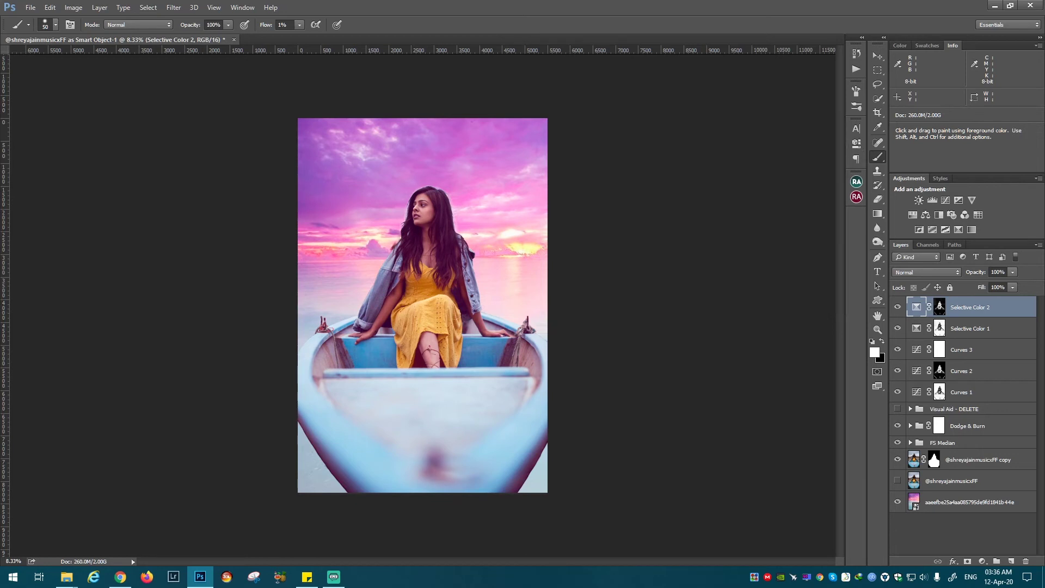
Step: Add Selective Color 3 and set Whites Black -24, trimming their yellow and magenta
left_click(982, 562)
left_click(773, 167)
left_click(740, 242)
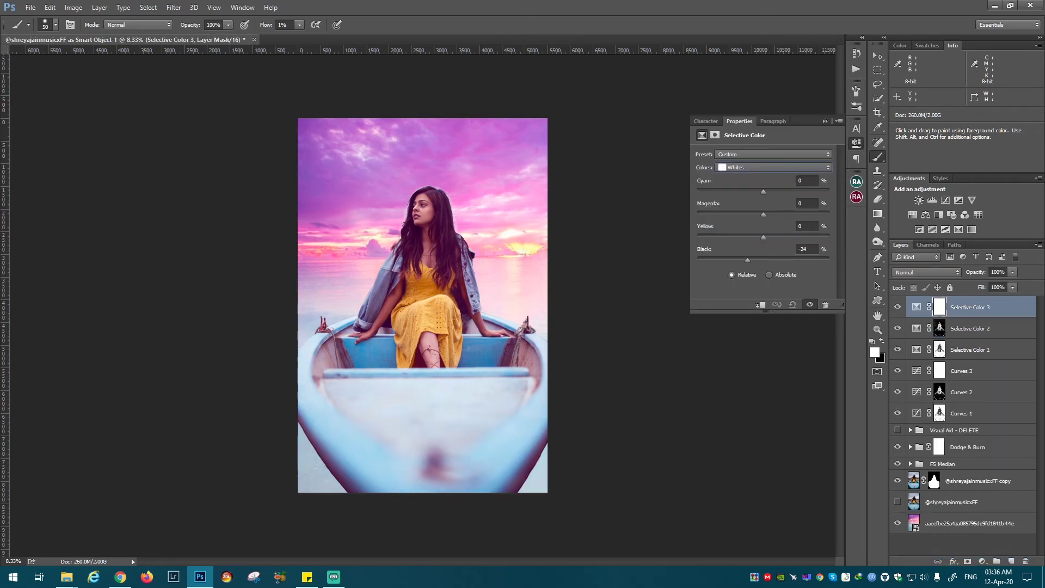
key("shift+Down")
key("Down")
key("Down")
key("Down")
key("shift+Tab")
key("shift+Down")
key("Down")
key("Down")
key("shift+Up")
key("shift+Tab")
key("Down")
key("Down")
key("Down")
Step: Trim cyan, magenta and yellow in the Neutrals range
key("Down")
key("Up")
key("Up")
key("Up")
key("shift+Tab")
key("shift+Down")
key("Down")
key("Down")
key("Down")
key("shift+Tab")
key("Down")
key("Down")
key("Tab")
key("Up")
key("Up")
key("Up")
key("shift+Tab")
key("shift+Tab")
key("shift+Down")
Step: Set Blacks to Magenta +10, Yellow -12, Black -9
key("Down")
key("Down")
key("shift+Tab")
key("shift+Tab")
key("shift+Tab")
key("Down")
key("Tab")
key("Tab")
key("Tab")
key("shift+Down")
key("Down")
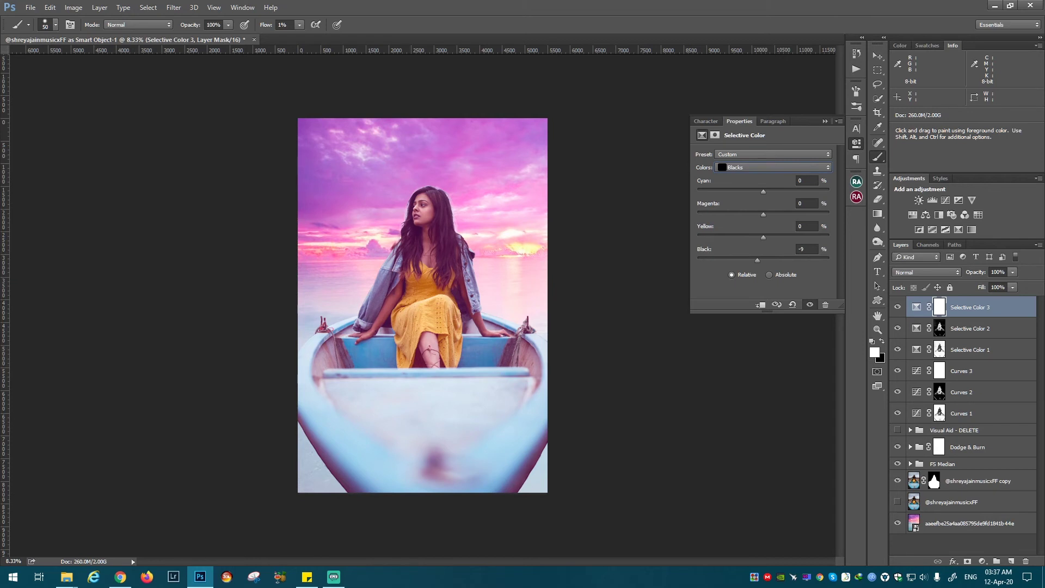
key("Down")
key("Down")
key("Down")
key("shift+Tab")
key("shift+Up")
key("shift+Tab")
key("Down")
key("Down")
key("Return")
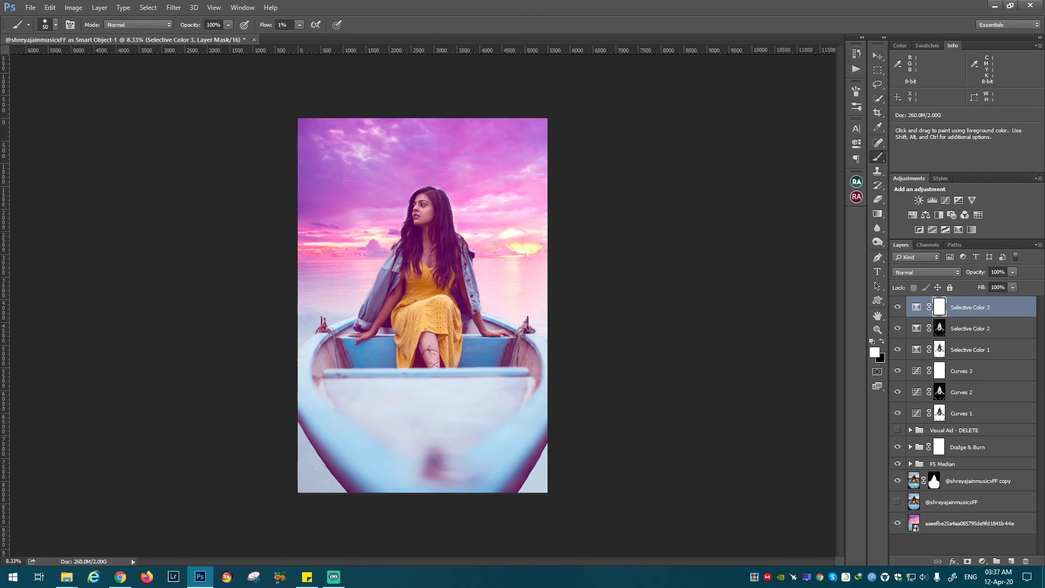
left_click(897, 523)
left_click(897, 501)
left_click(897, 502)
left_click(898, 523)
left_click(898, 523)
left_click(897, 502, "alt")
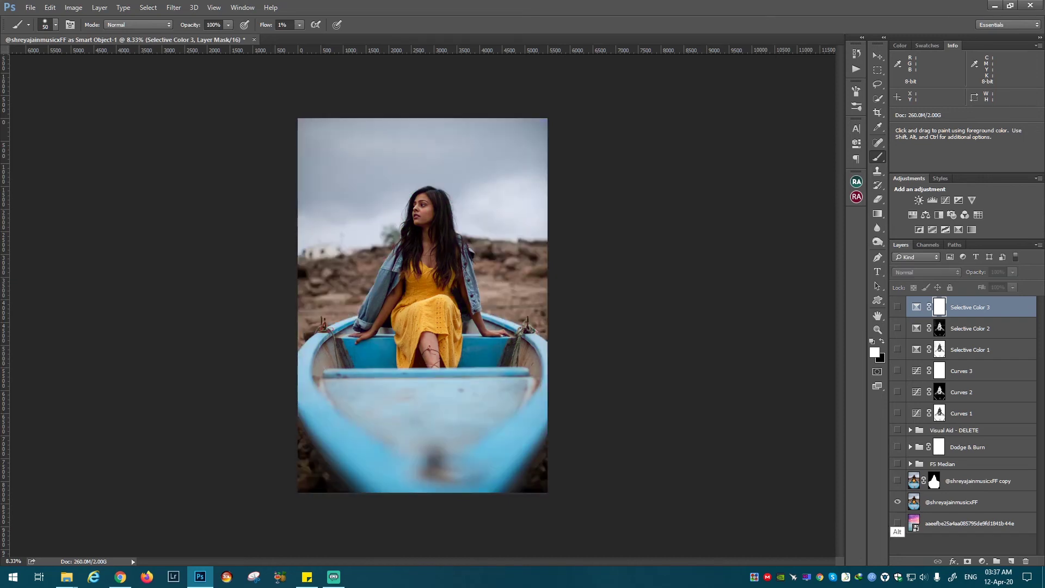
left_click(897, 523, "alt")
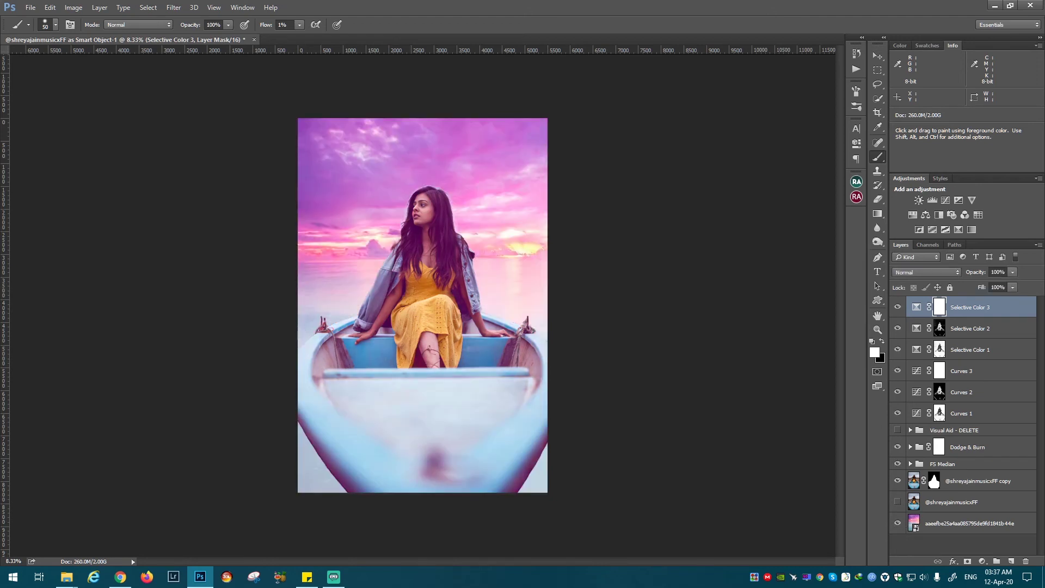
left_click(898, 523, "alt")
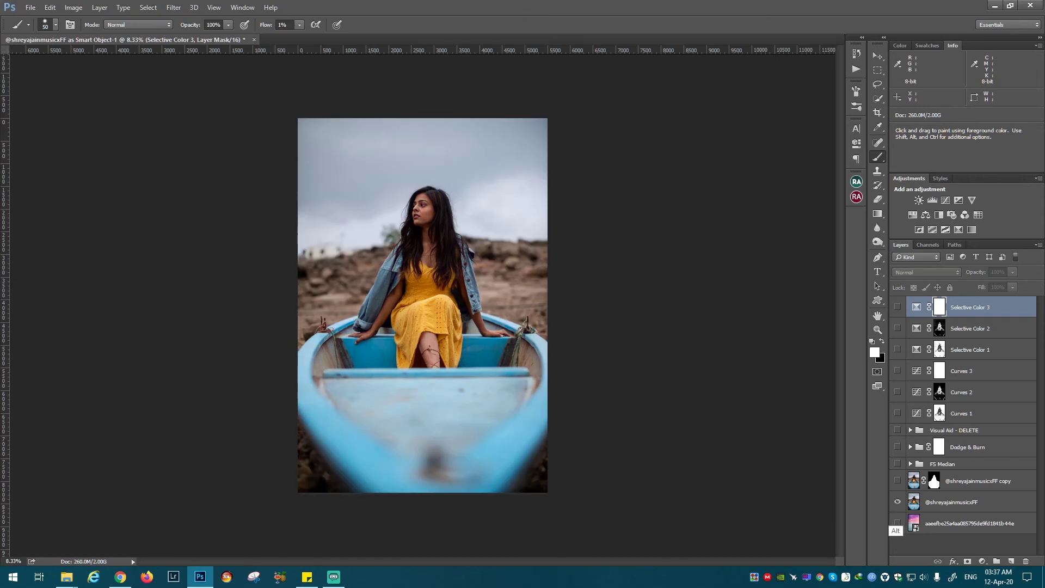
left_click(898, 523, "alt")
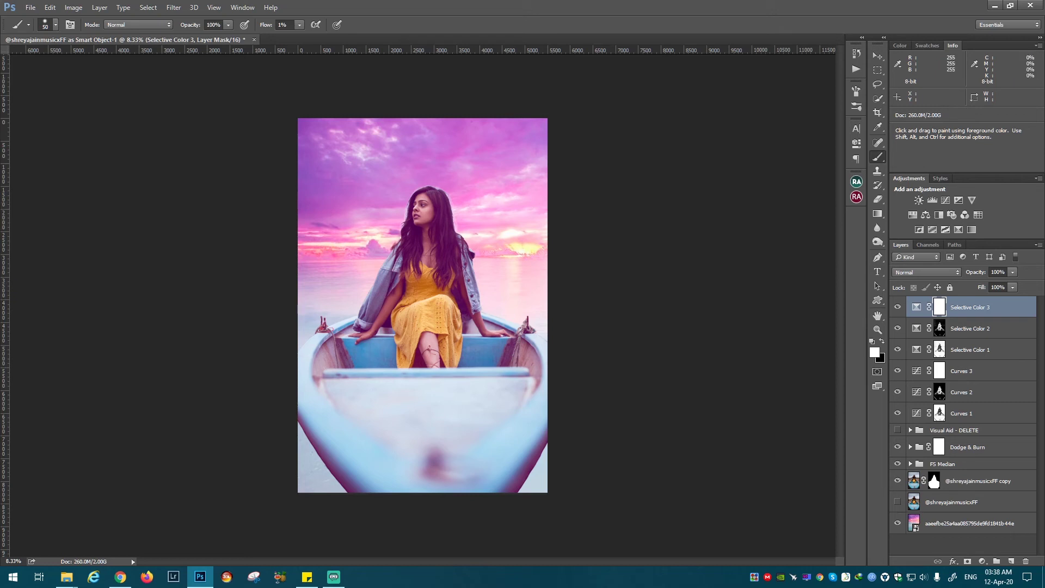
left_click(969, 523)
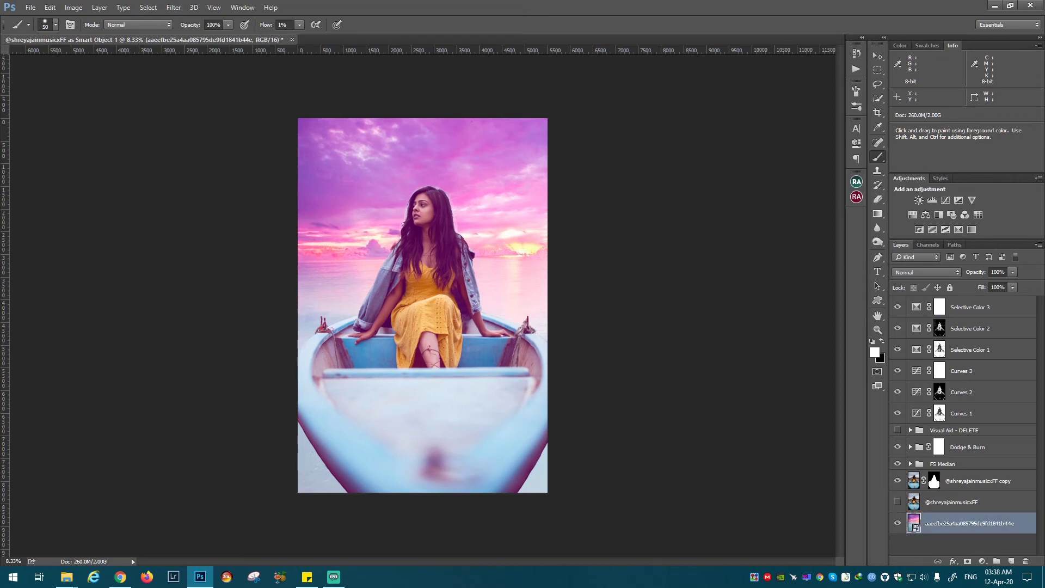
Step: Duplicate the sunset sky layer, briefly toggling the lower sky layer off and on
mouse_move(968, 523)
left_mouse_down()
mouse_move(974, 555)
mouse_move(1010, 560)
left_mouse_up()
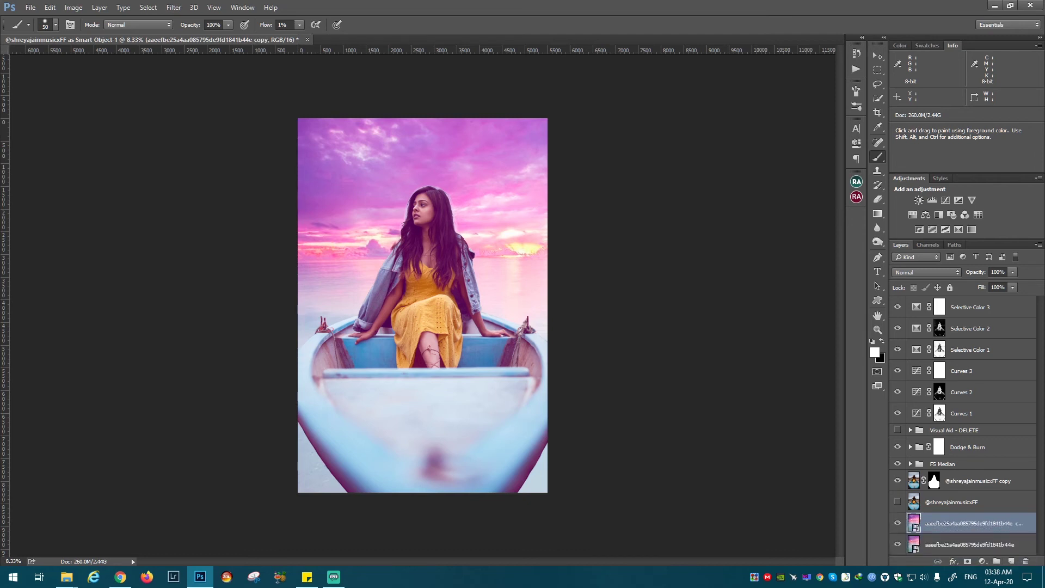
left_click(898, 543)
left_click(897, 543)
Step: Apply a Gaussian Blur with a 20.9-pixel radius to the sky copy
left_click(174, 7)
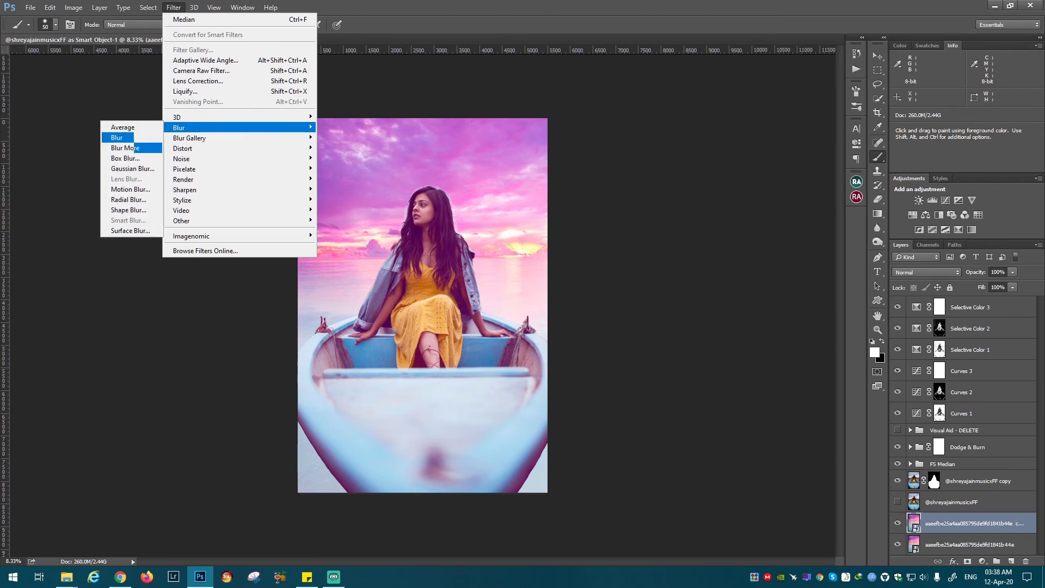
left_click(132, 169)
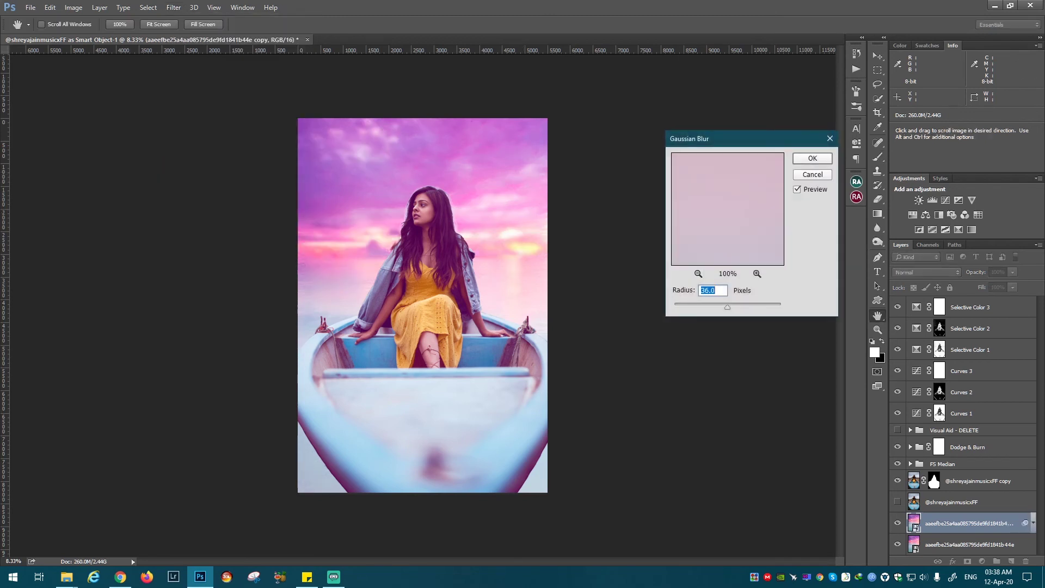
mouse_move(727, 307)
left_mouse_down()
mouse_move(713, 307)
mouse_move(723, 307)
left_mouse_up()
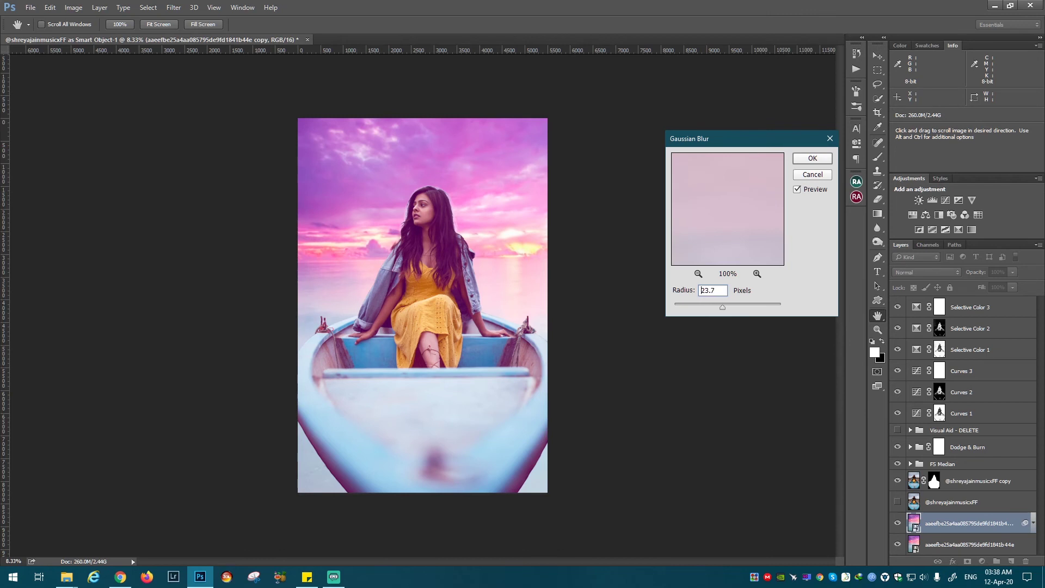
double_click(701, 290)
type("9.6")
left_click_drag(715, 307, 719, 307)
left_click_drag(719, 307, 721, 306)
key("Return")
key("b")
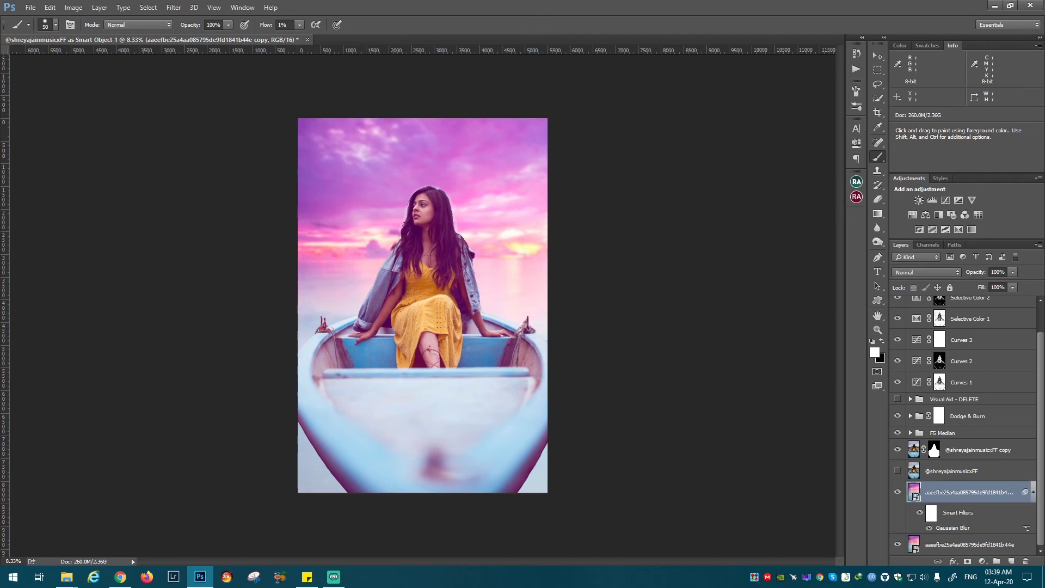
Step: Rasterize the blurred sky copy and add a layer mask to it
right_click(1003, 490)
left_click(904, 244)
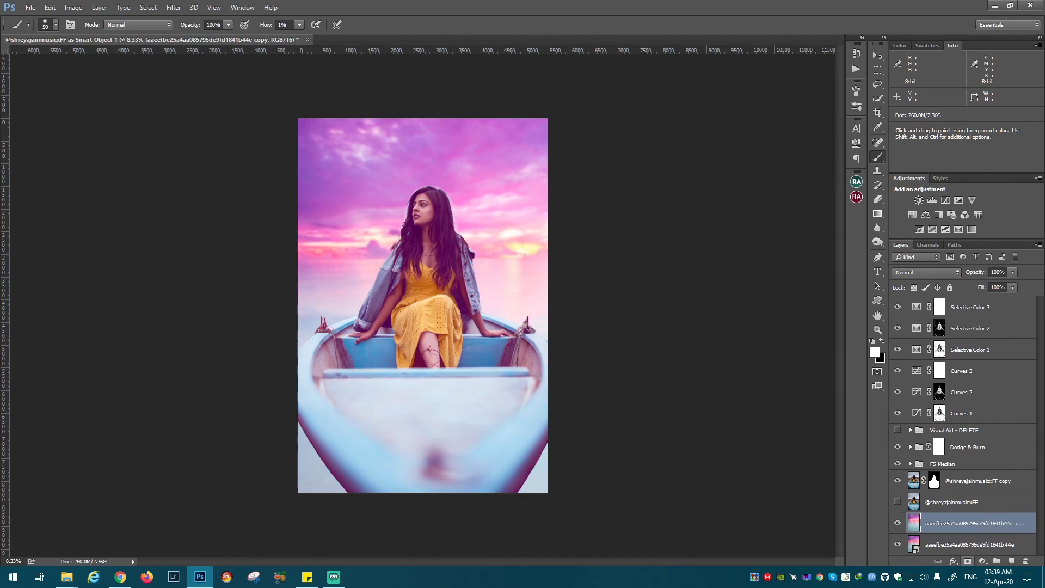
left_click(967, 561)
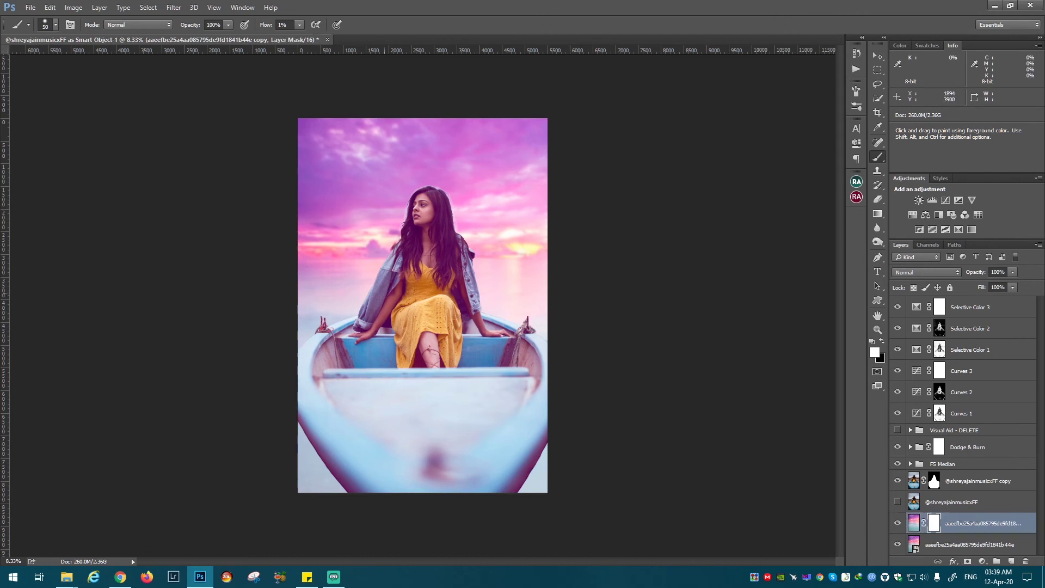
Step: Set a black brush at size 100 with 100% Flow, zoomed out to the whole image
key("x")
key("bracketright")
key("bracketright")
key("bracketright")
key("bracketright")
left_click_drag(299, 25, 354, 36)
key("Return")
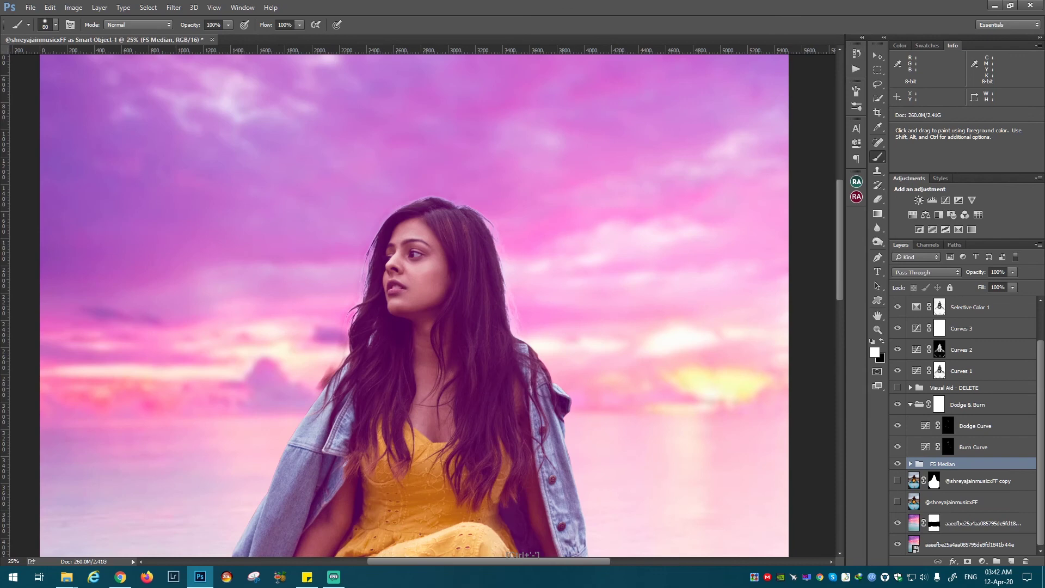
key("ctrl+minus")
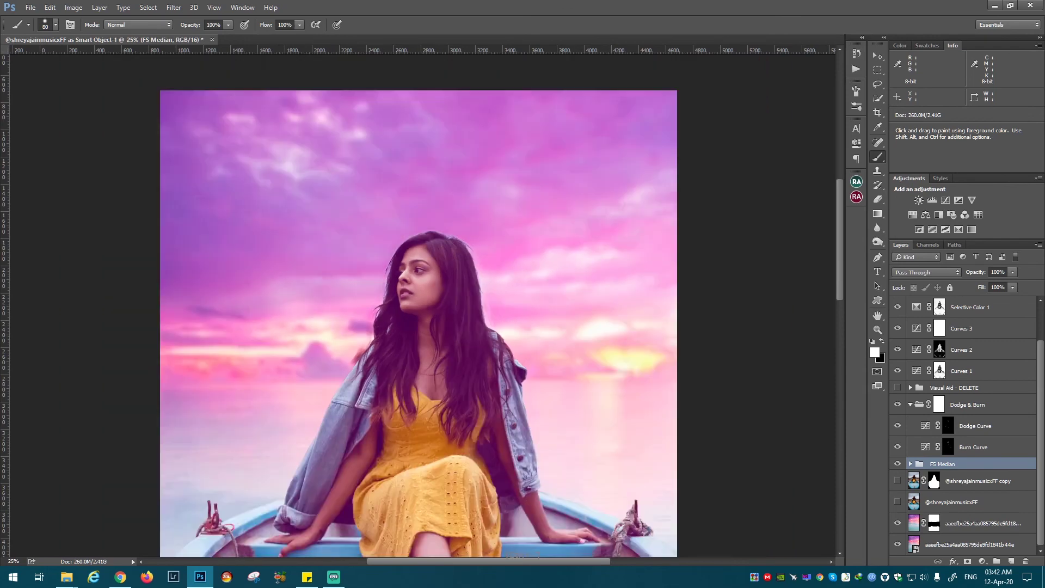
key("ctrl+minus")
key("ctrl+minus")
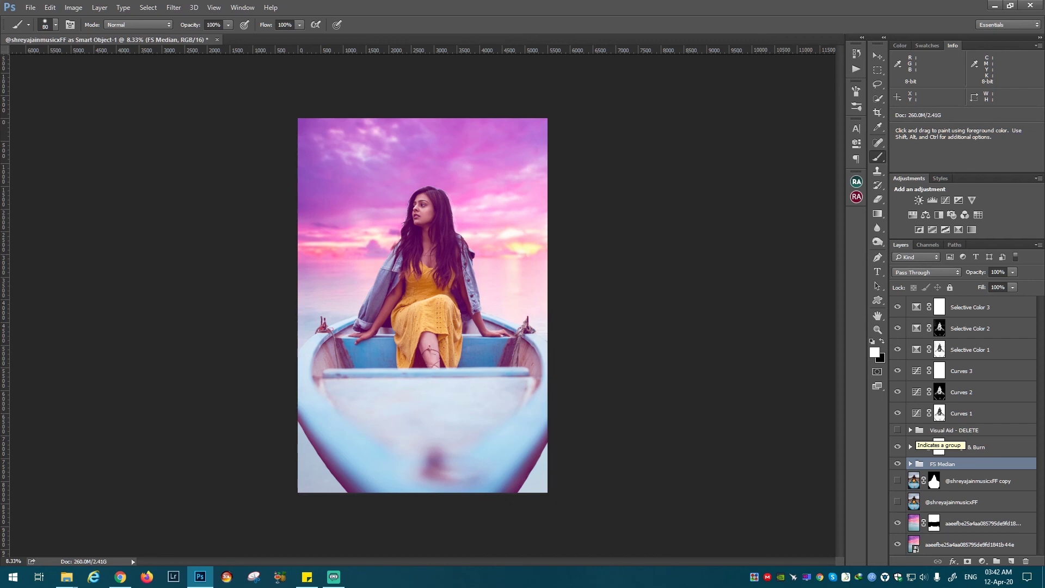
mouse_move(66, 577)
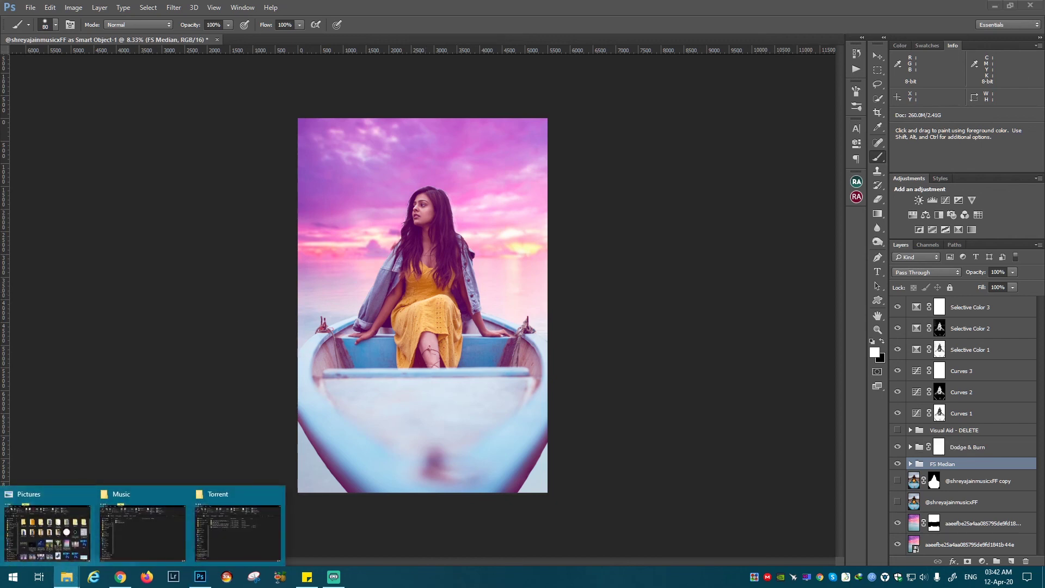
Step: Browse File Explorer to the Snow overlays folder and preview the Abominable overlay
left_click(46, 522)
scroll(414, 337, "down", 2)
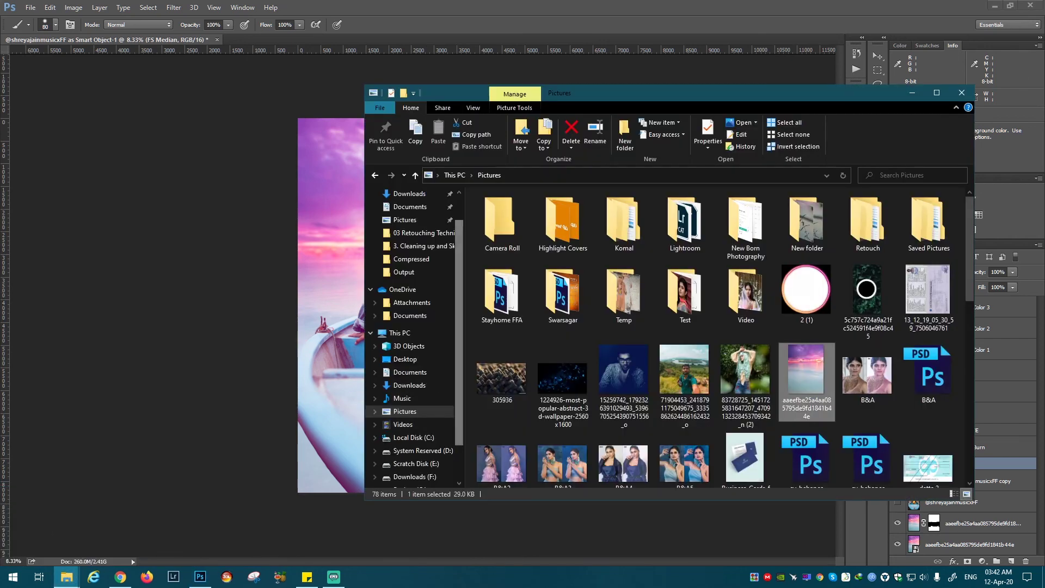
key("alt+Left")
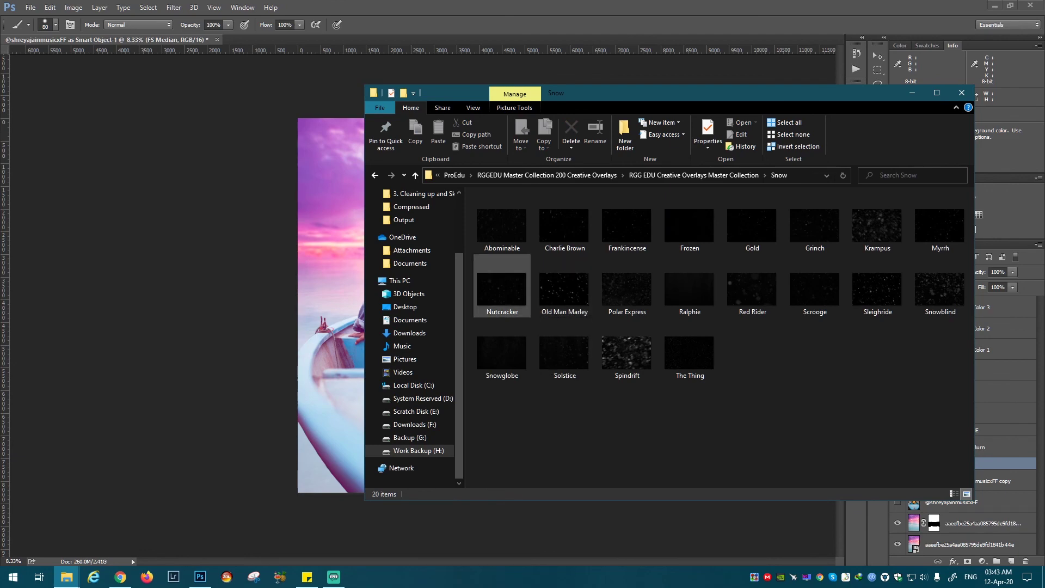
double_click(502, 225)
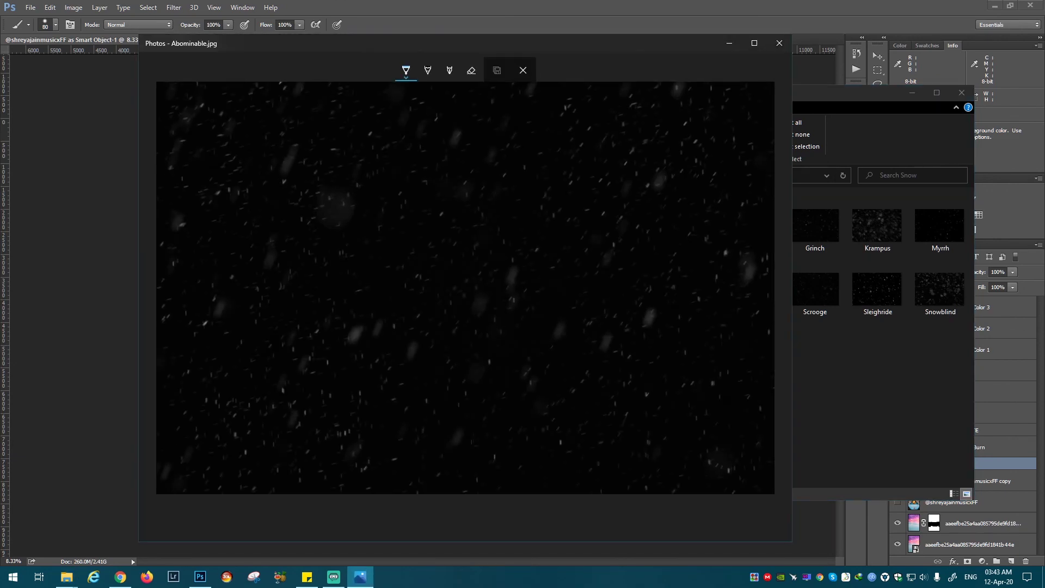
left_click(589, 250)
key("Escape")
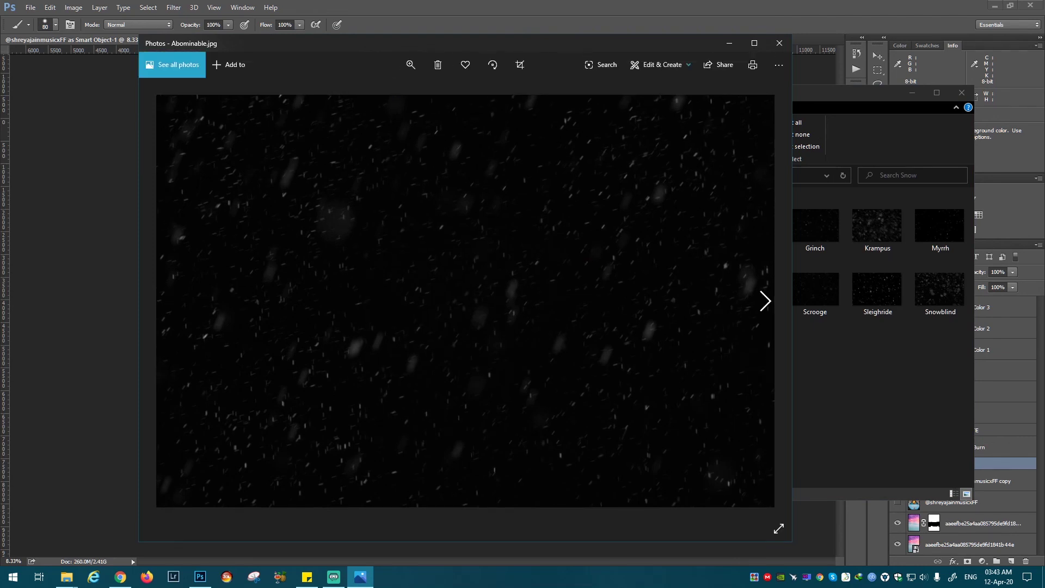
key("Right")
key("Right")
Step: Pick the Frankincense snow overlay and drag it into the Photoshop document
key("Left")
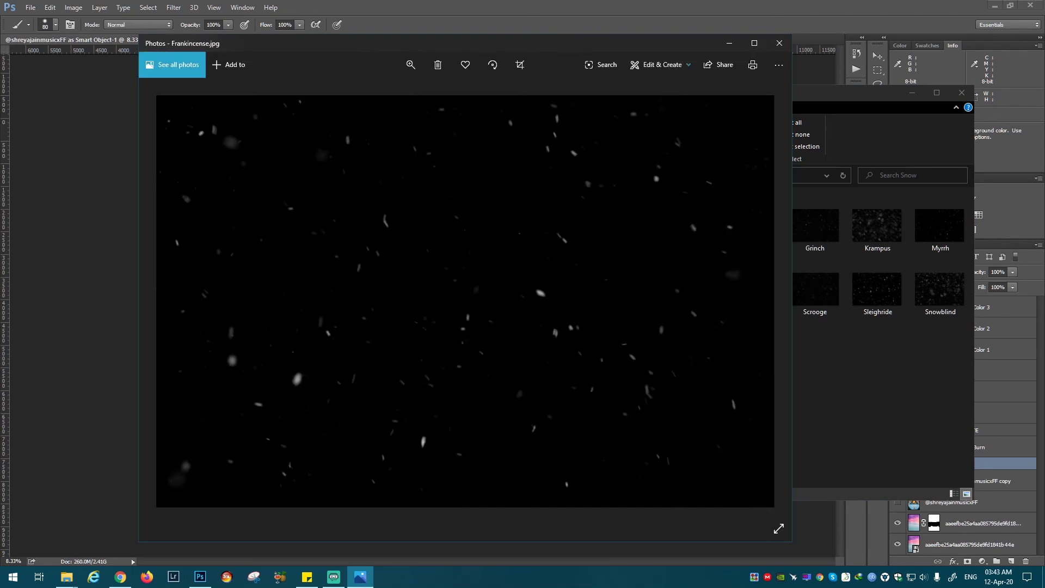
left_click(779, 43)
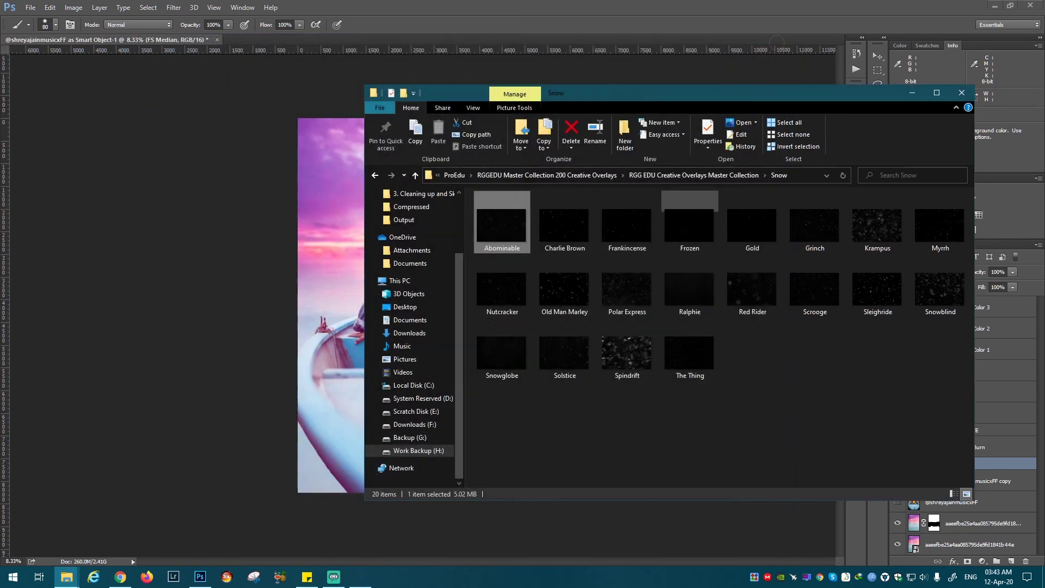
left_click_drag(627, 226, 330, 250)
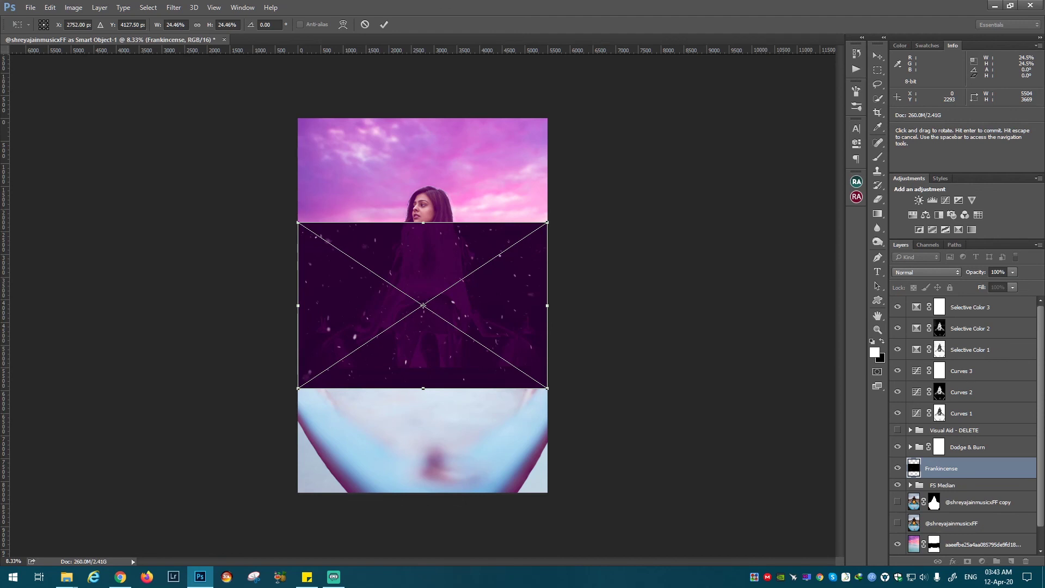
Step: Commit the Frankincense layer, move it to the top, rotate 90° and scale it to fill
left_click(877, 157)
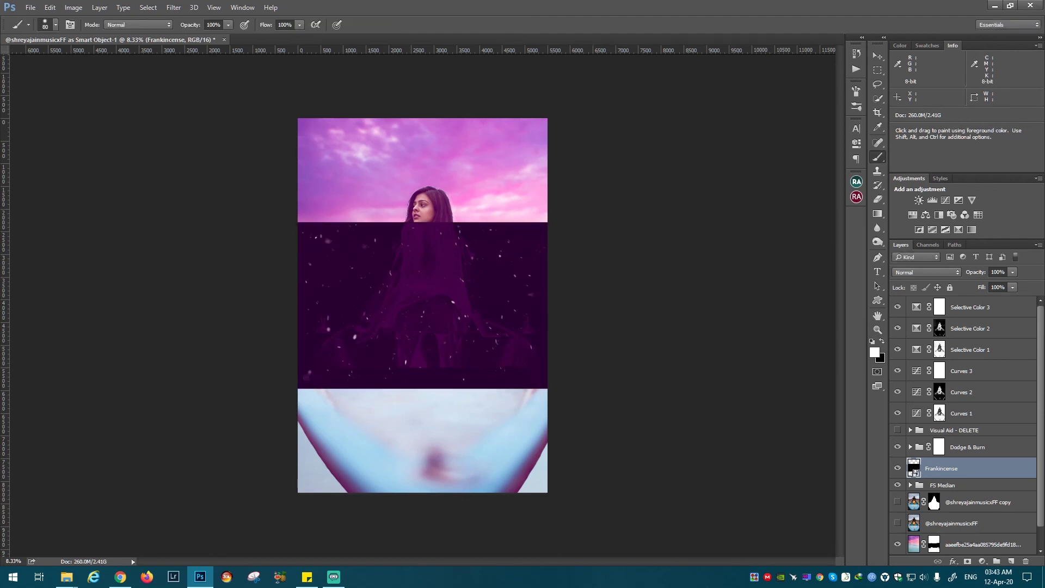
left_click_drag(941, 468, 928, 305)
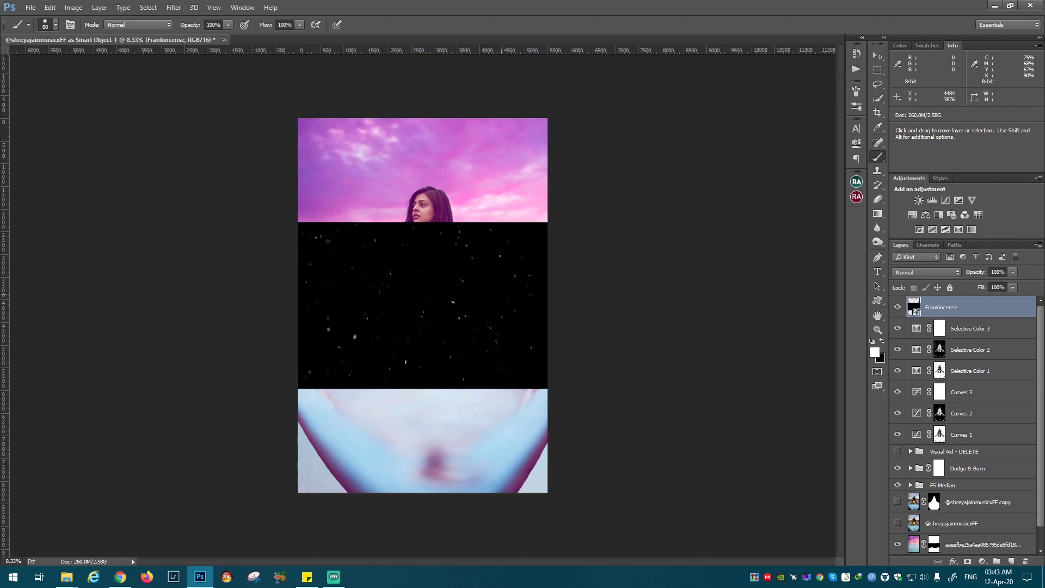
key("ctrl+t")
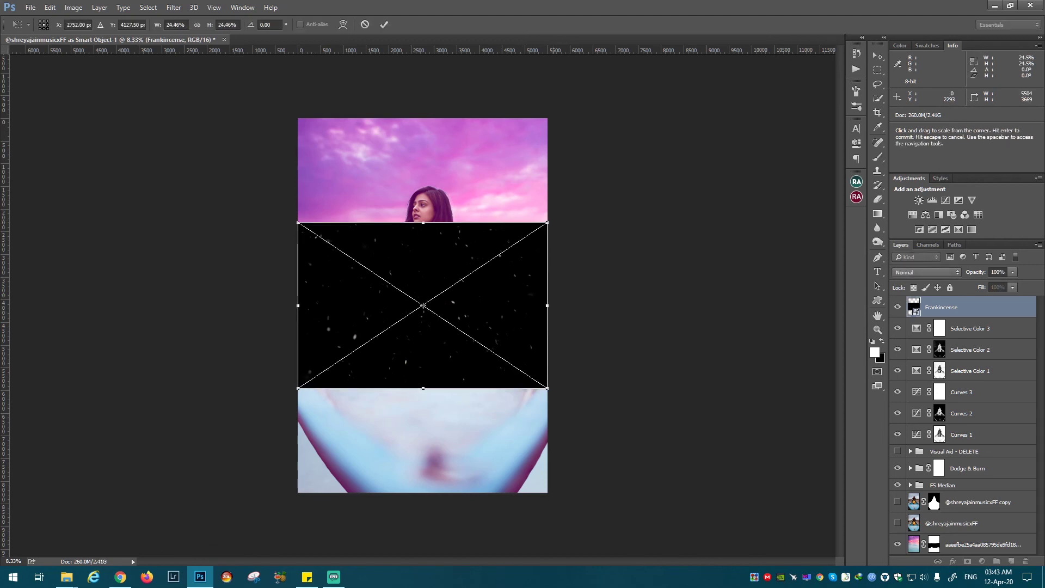
left_click_drag(299, 224, 508, 183)
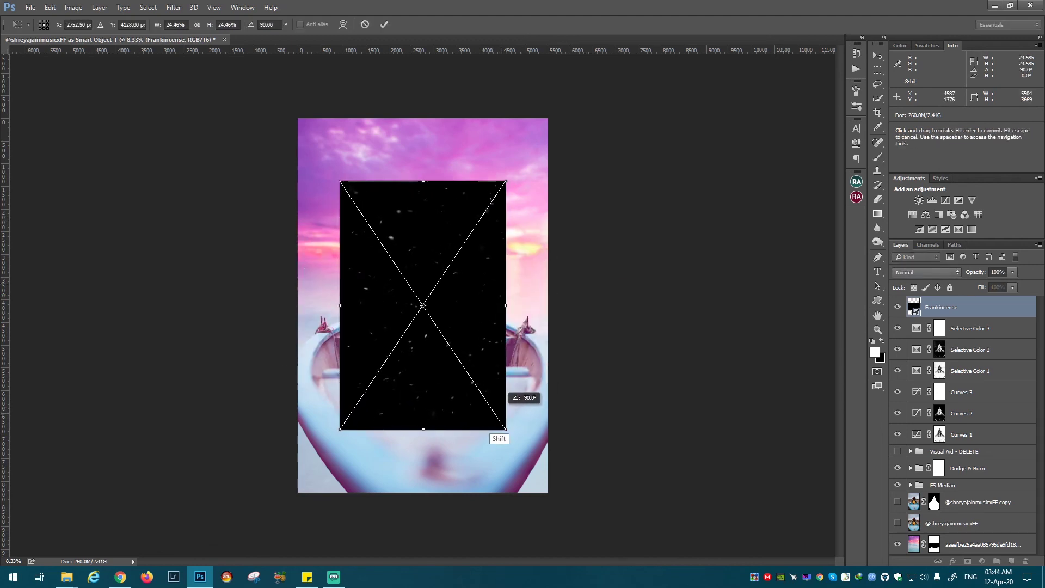
left_click_drag(506, 429, 553, 501)
key("Return")
Step: Blend the Frankincense snow layer in Screen mode, add a layer mask, and hide a small snow patch
key("b")
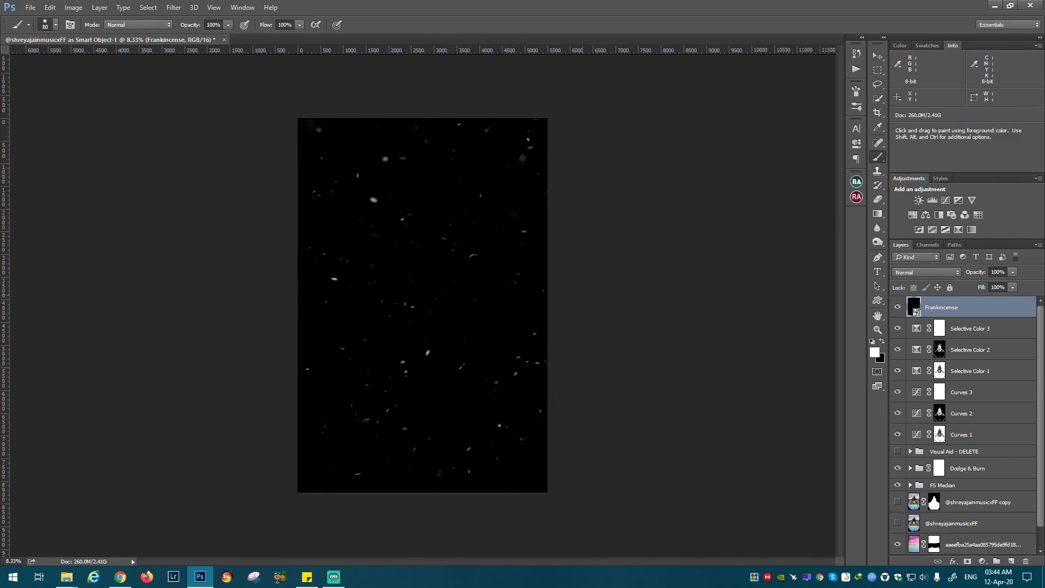
left_click(926, 272)
left_click(920, 335)
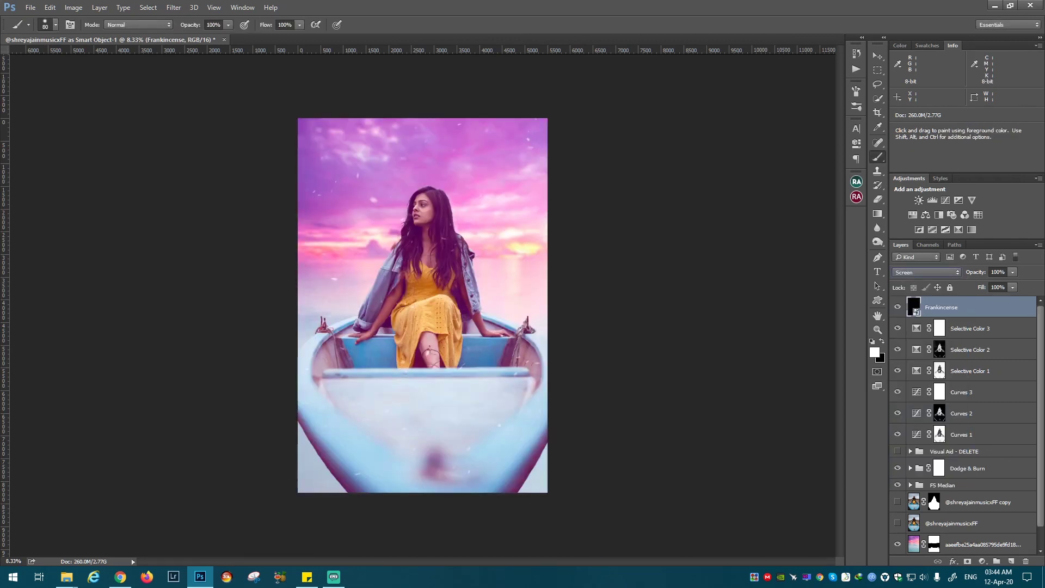
left_click(967, 561)
left_click(873, 343)
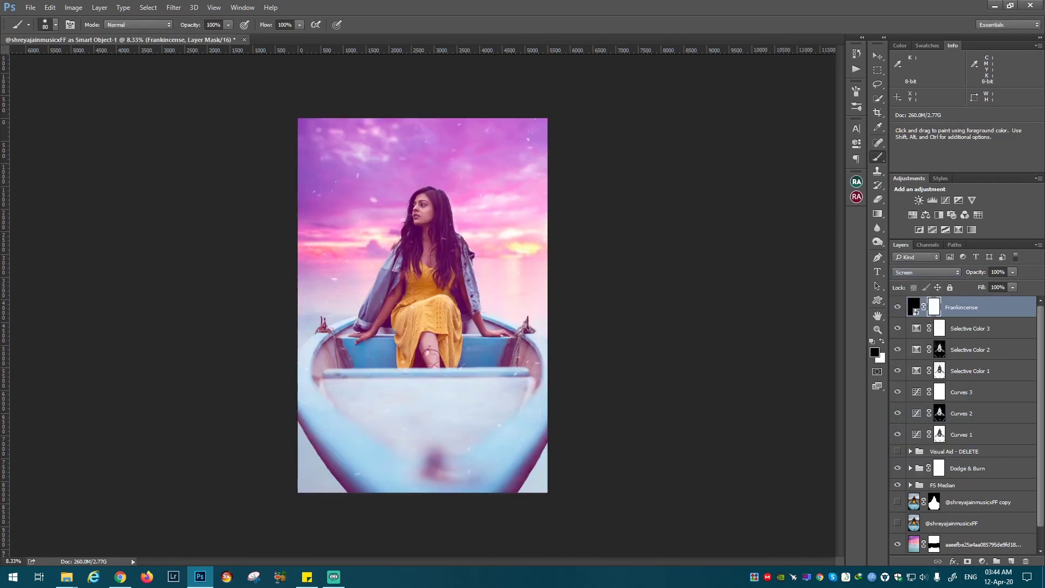
left_click(458, 212)
Step: Switch to the Move tool and step down to Selective Color 3, then back to Frankincense
key("ctrl+2")
key("x")
key("v")
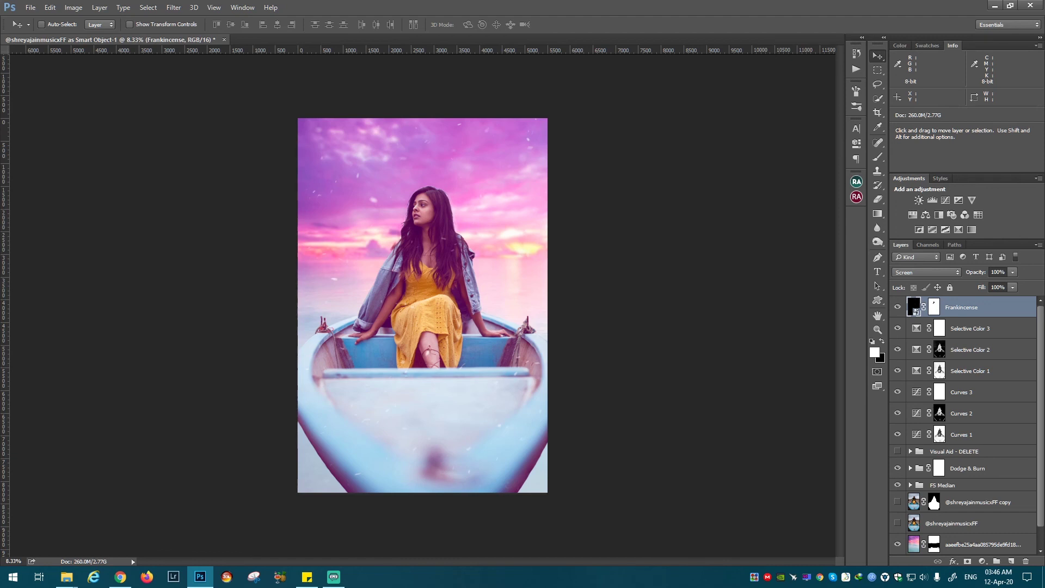
key("alt+bracketleft")
key("x")
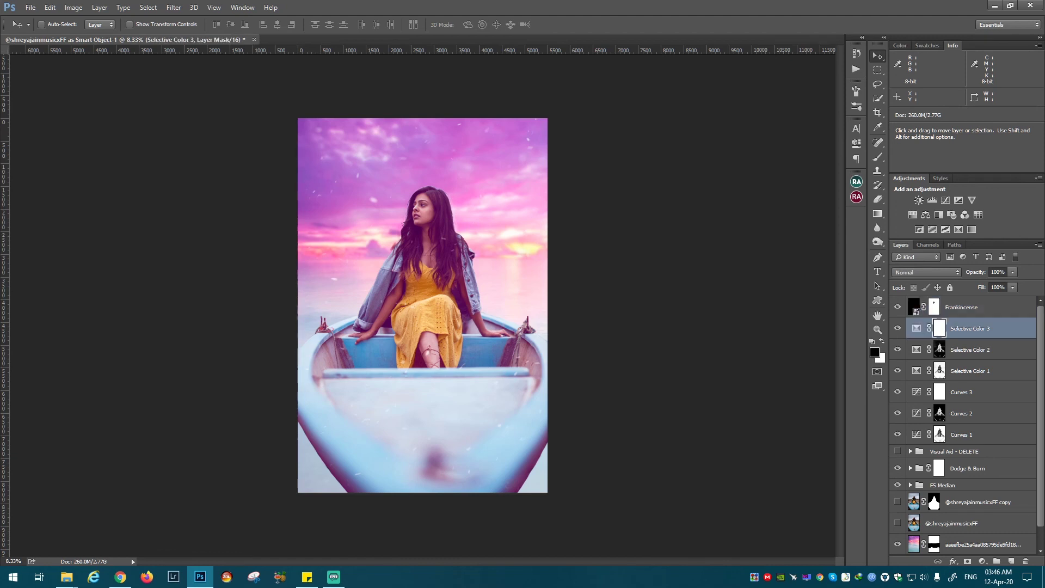
key("alt+bracketright")
key("x")
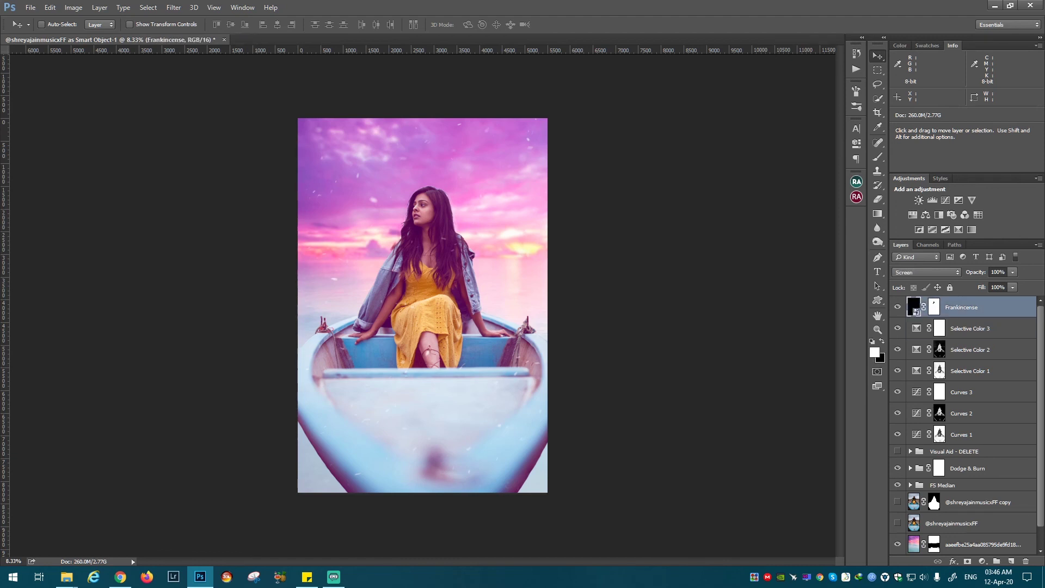
left_click(897, 523, "alt")
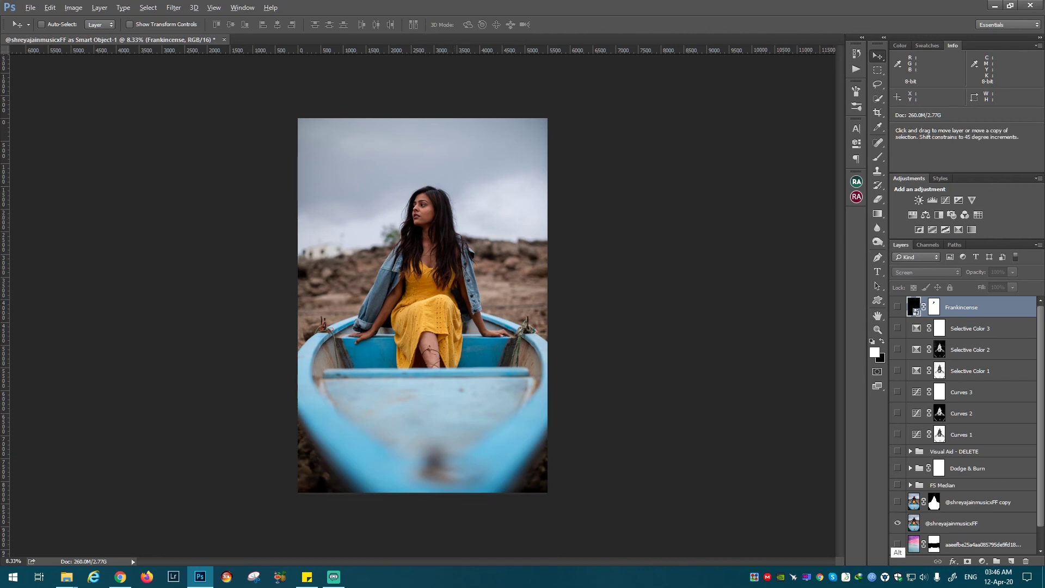
left_click(898, 545, "alt")
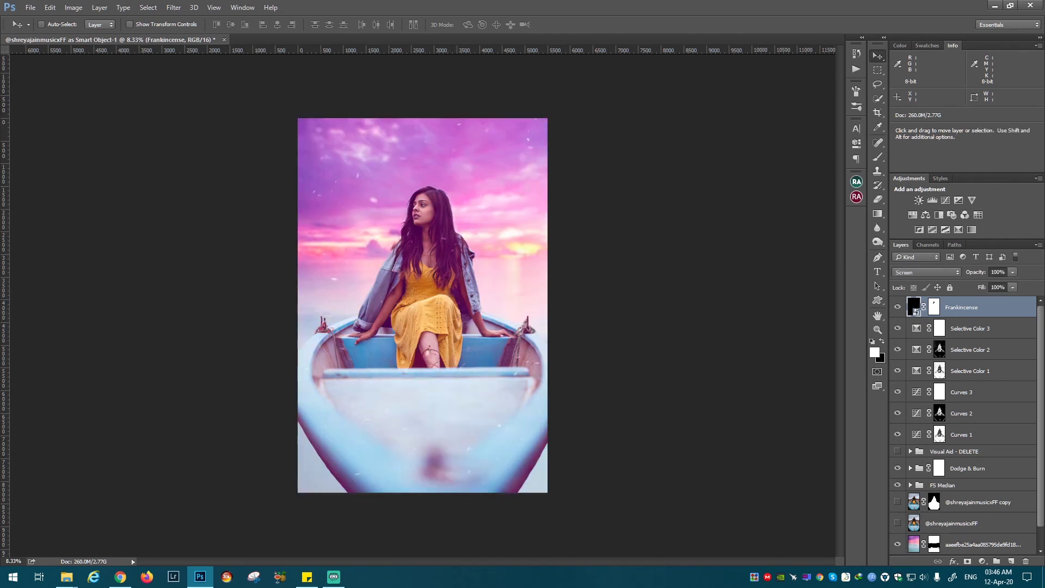